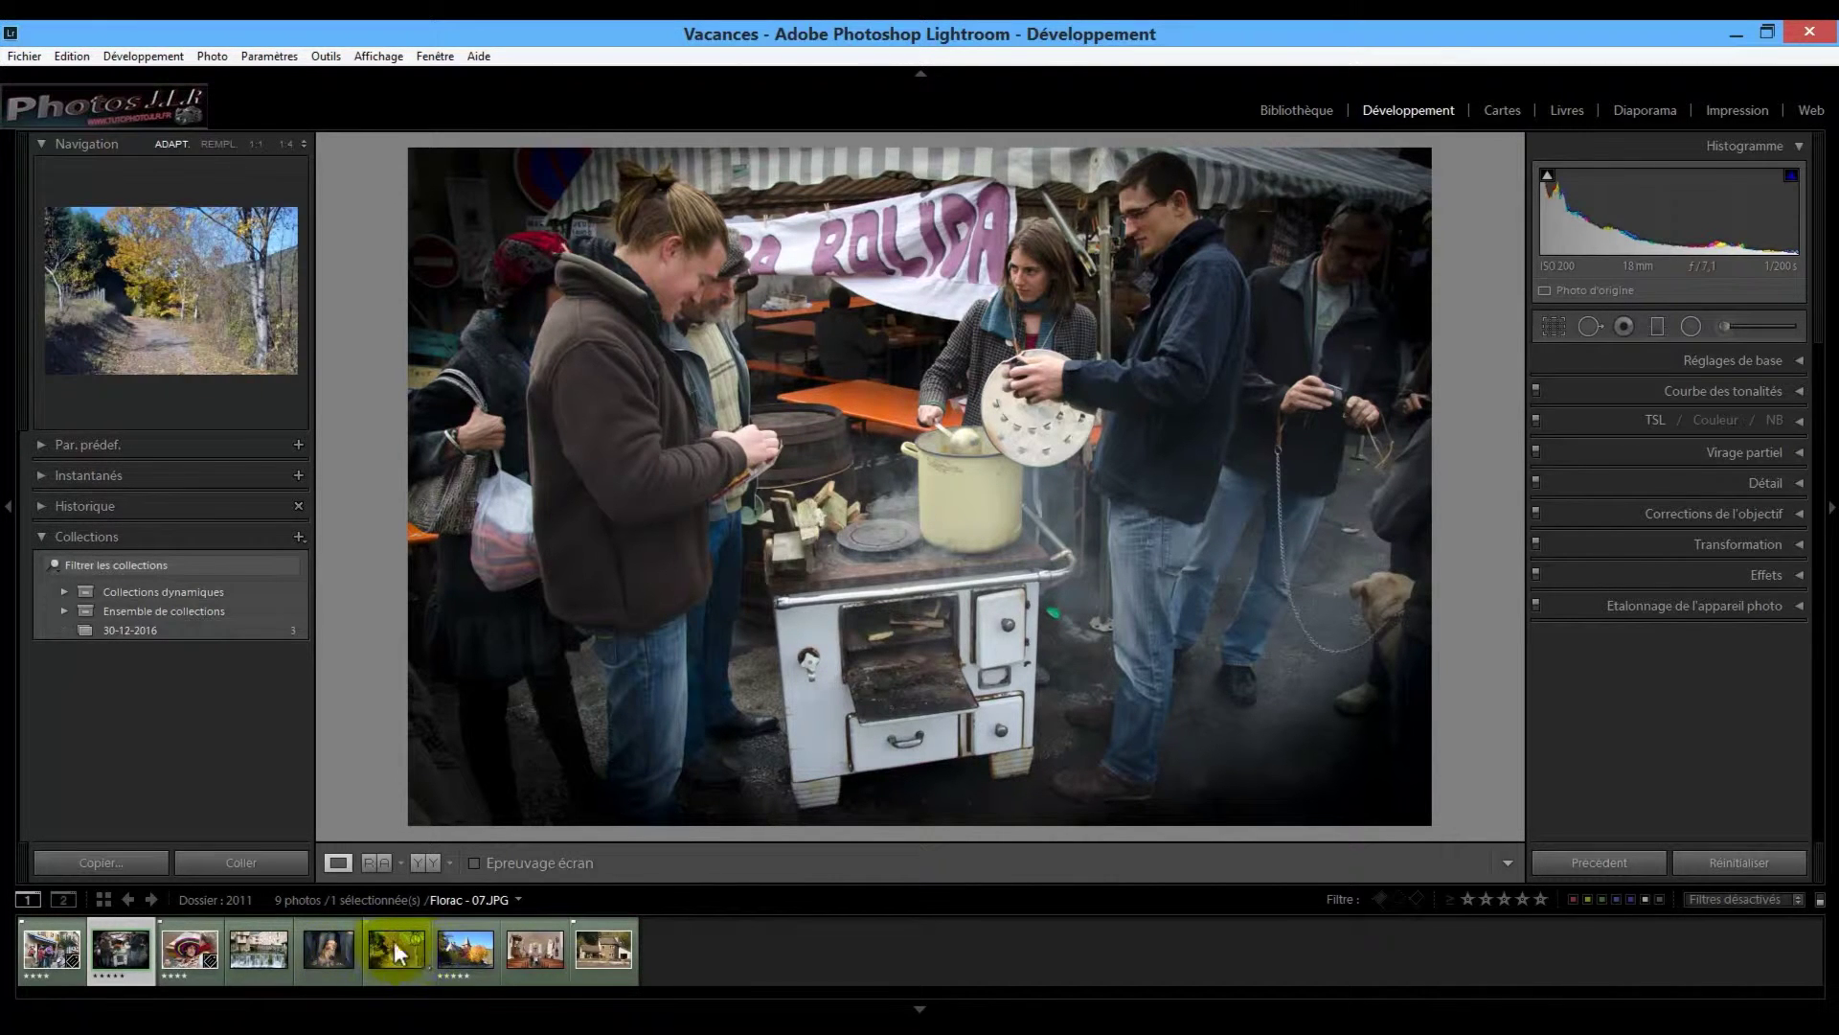
Select the Florac-07 forest-path photo and expand the Réglages de base panel
{"action": "left_click", "coordinate": [398, 944]}
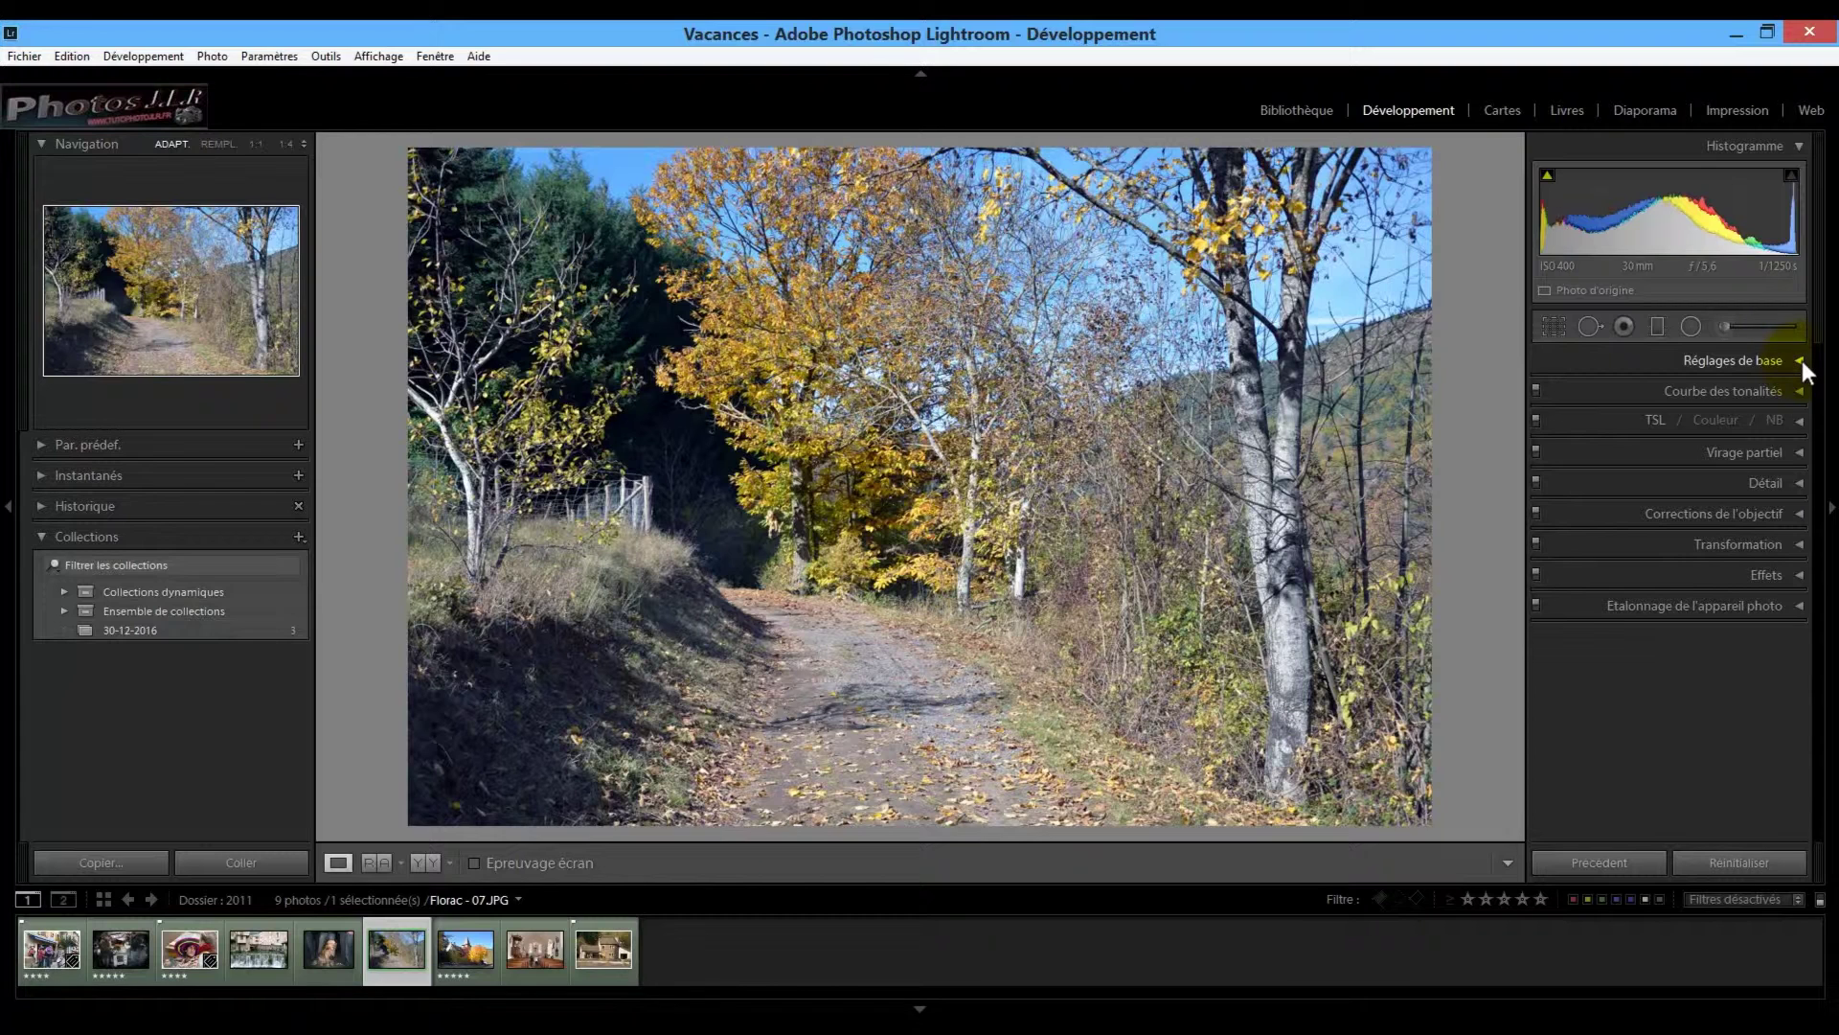
{"action": "left_click", "coordinate": [1800, 360]}
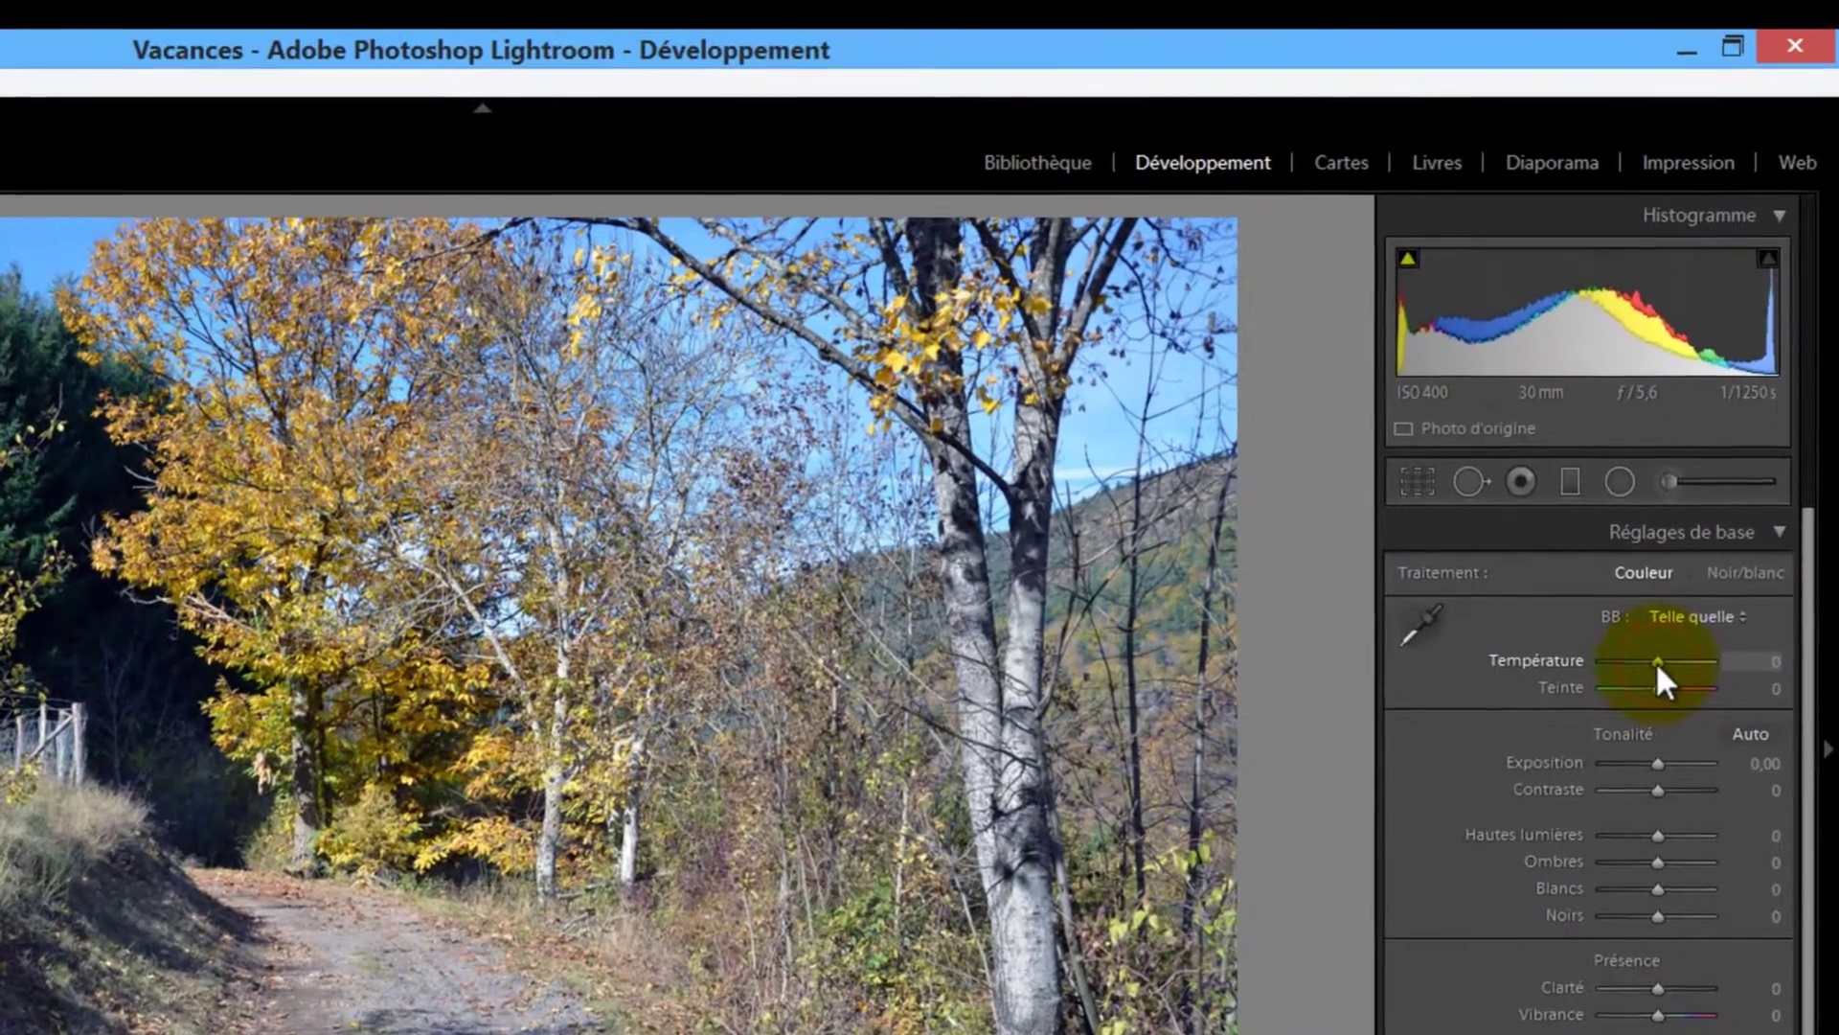
Set white balance to Température −7, with Teinte reset to 0
{"action": "left_click_drag", "start_coordinate": [1655, 661], "coordinate": [1642, 663]}
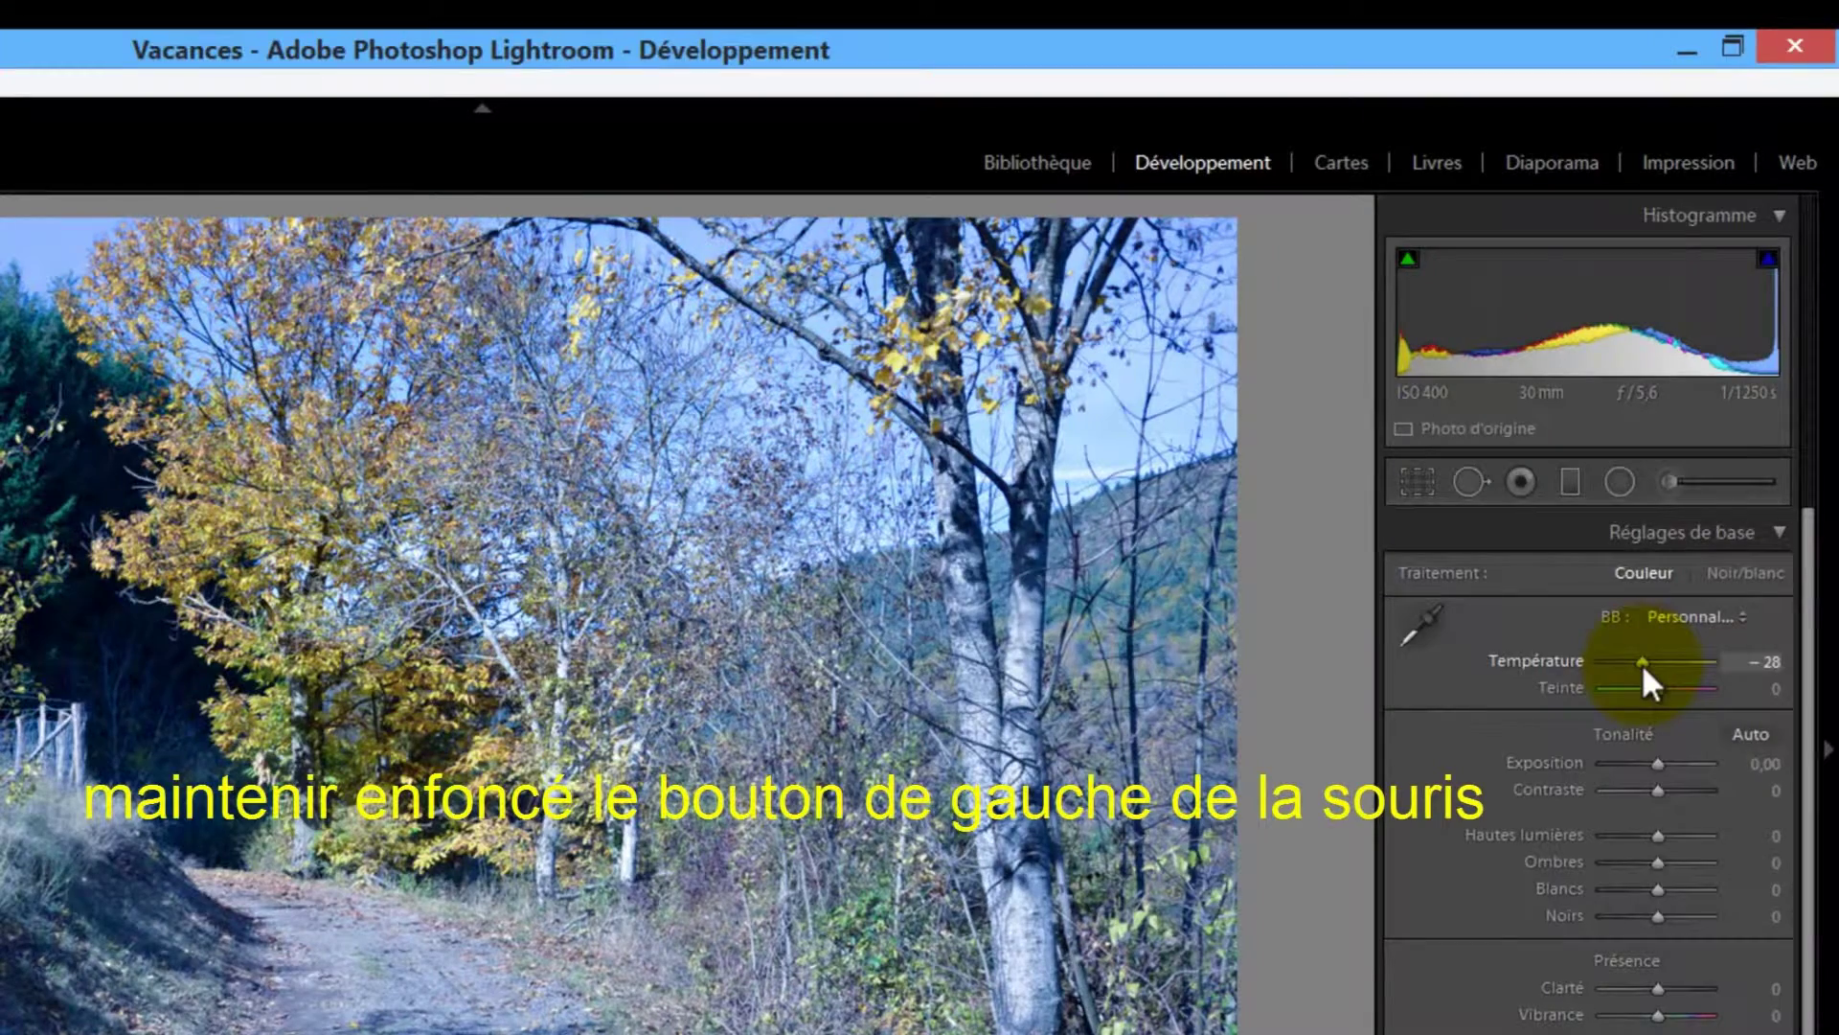
{"action": "mouse_move", "coordinate": [1642, 663]}
{"action": "left_mouse_down"}
{"action": "mouse_move", "coordinate": [1690, 651]}
{"action": "mouse_move", "coordinate": [1632, 667]}
{"action": "mouse_move", "coordinate": [1684, 686]}
{"action": "mouse_move", "coordinate": [1655, 687]}
{"action": "left_mouse_up"}
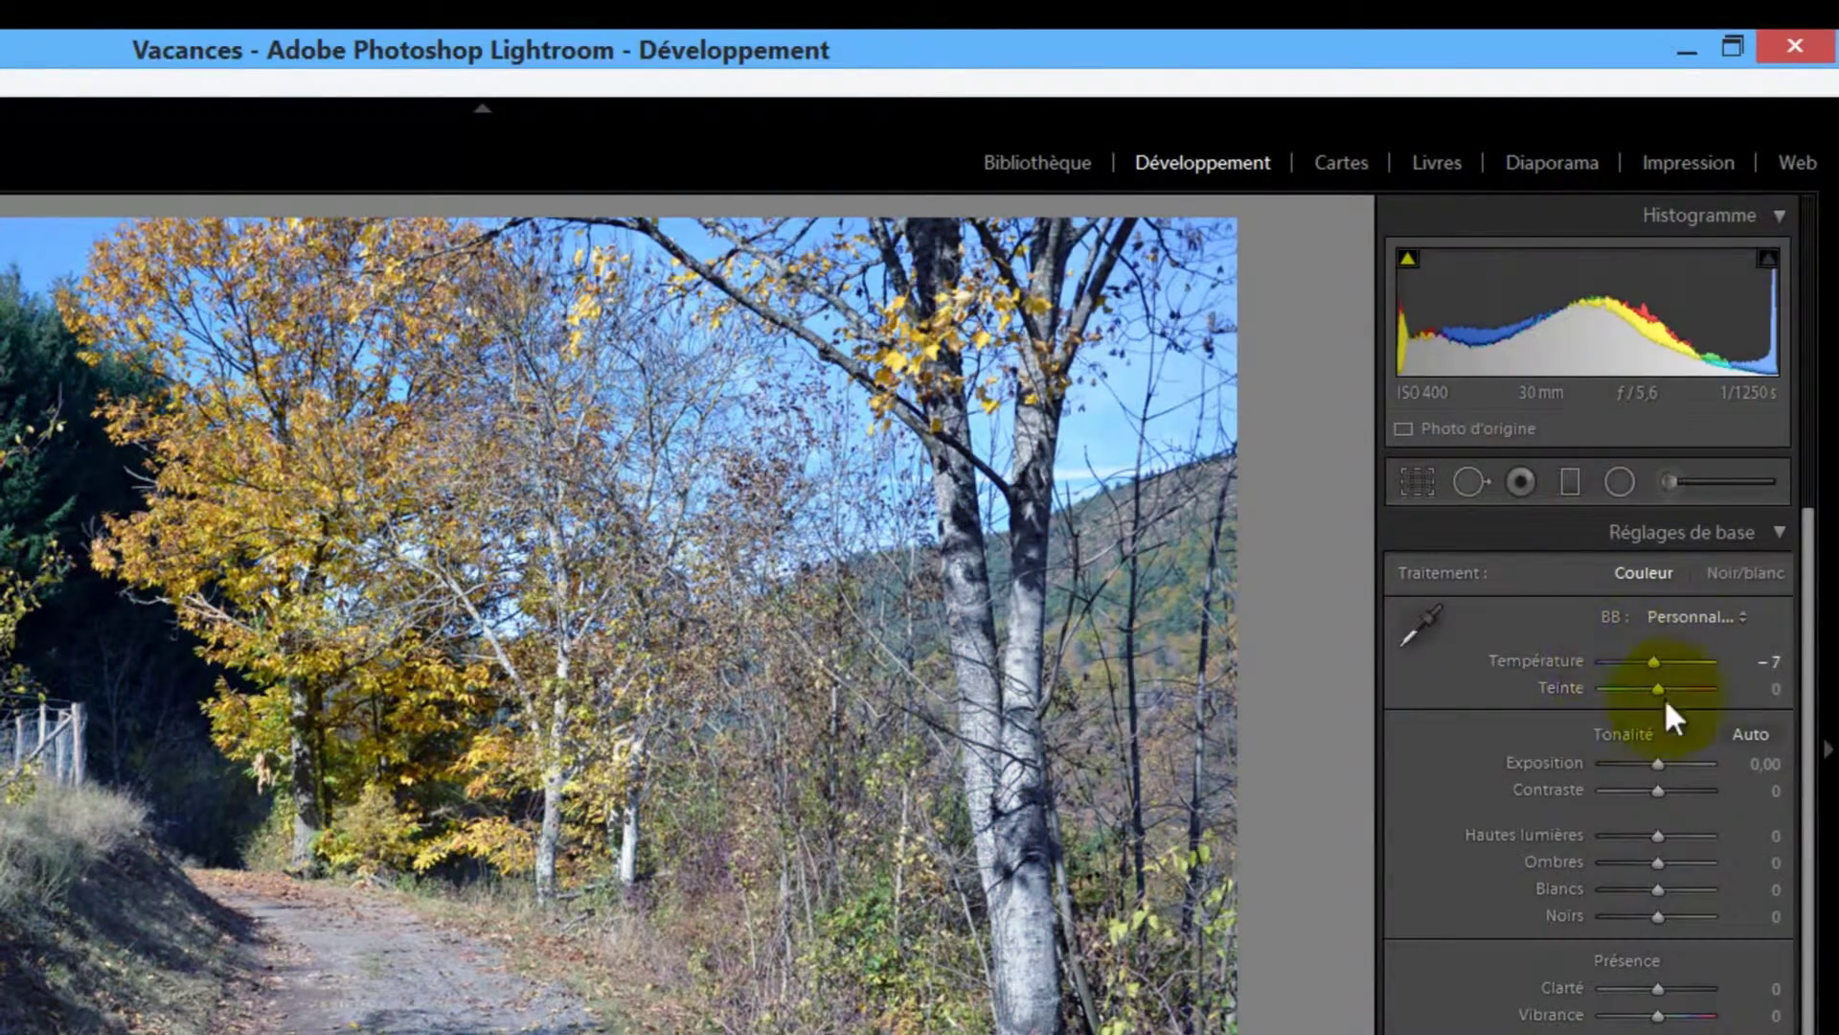
{"action": "left_click_drag", "start_coordinate": [1661, 684], "coordinate": [1640, 688]}
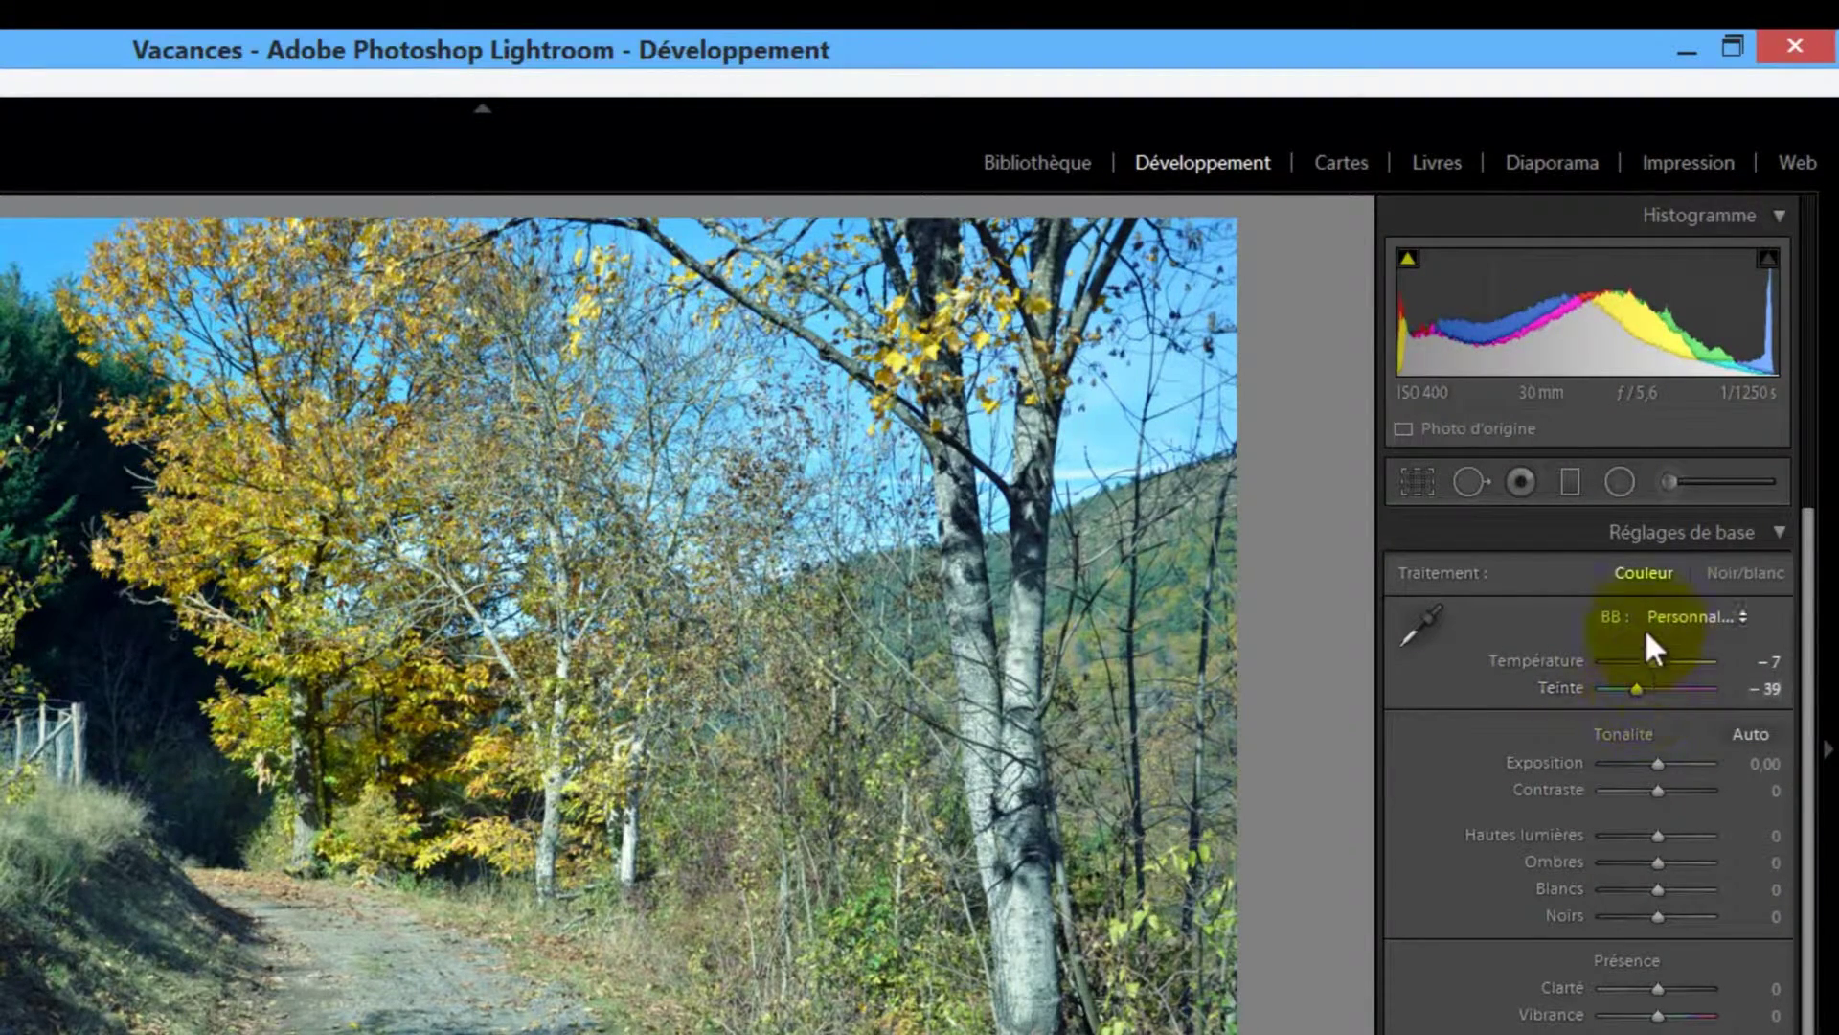
{"action": "left_click", "coordinate": [1421, 628]}
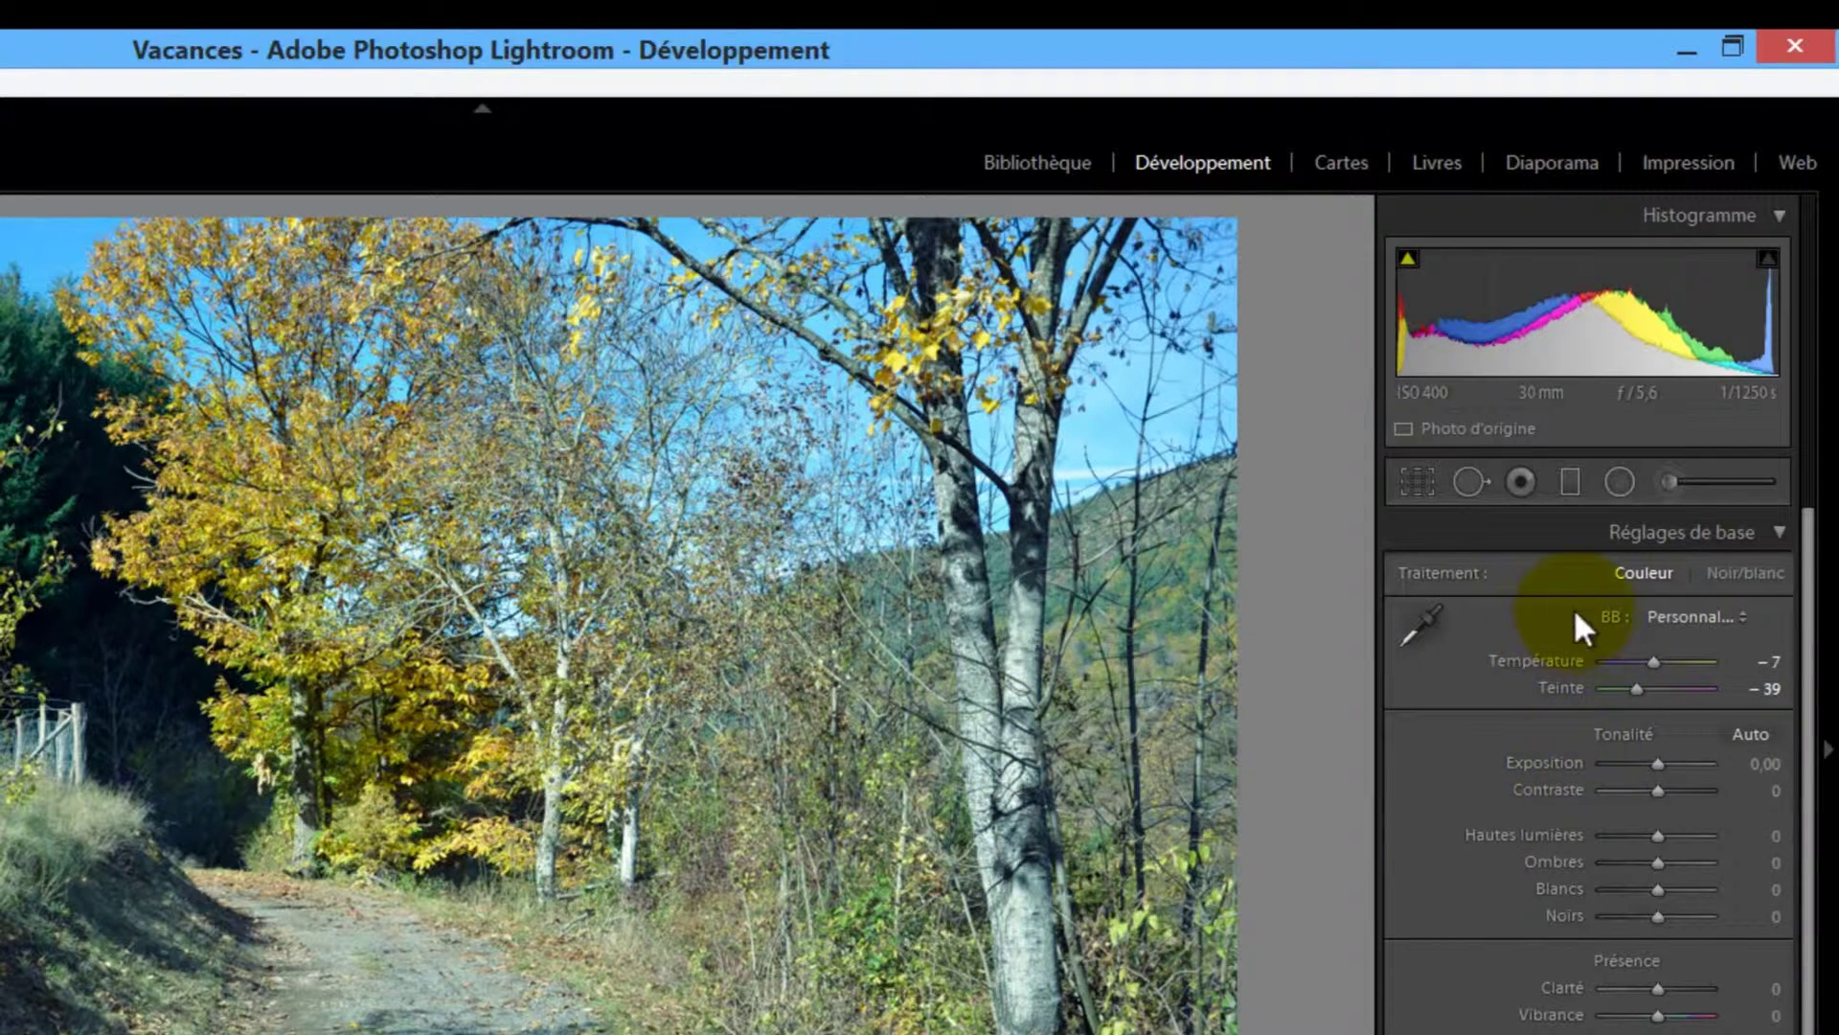
{"action": "double_click", "coordinate": [1636, 688]}
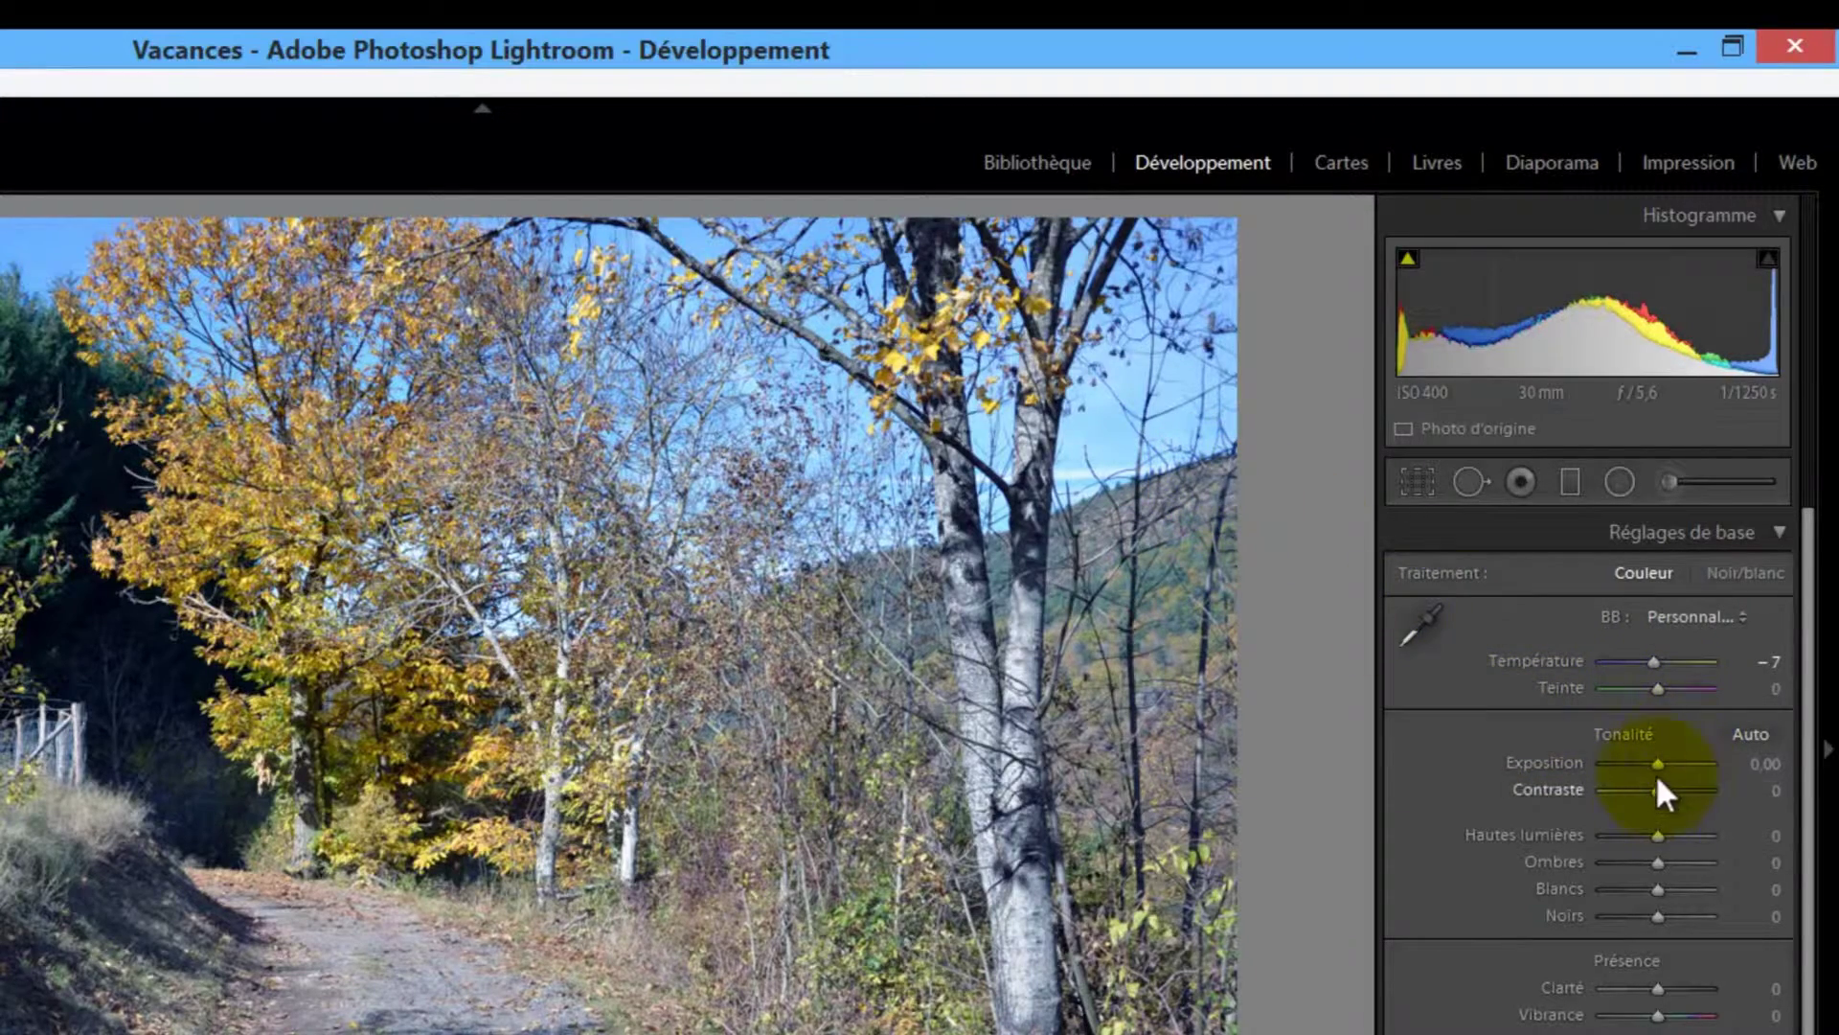
Darken the forest photo to Exposition −1,40
{"action": "left_click_drag", "start_coordinate": [1658, 762], "coordinate": [1640, 762]}
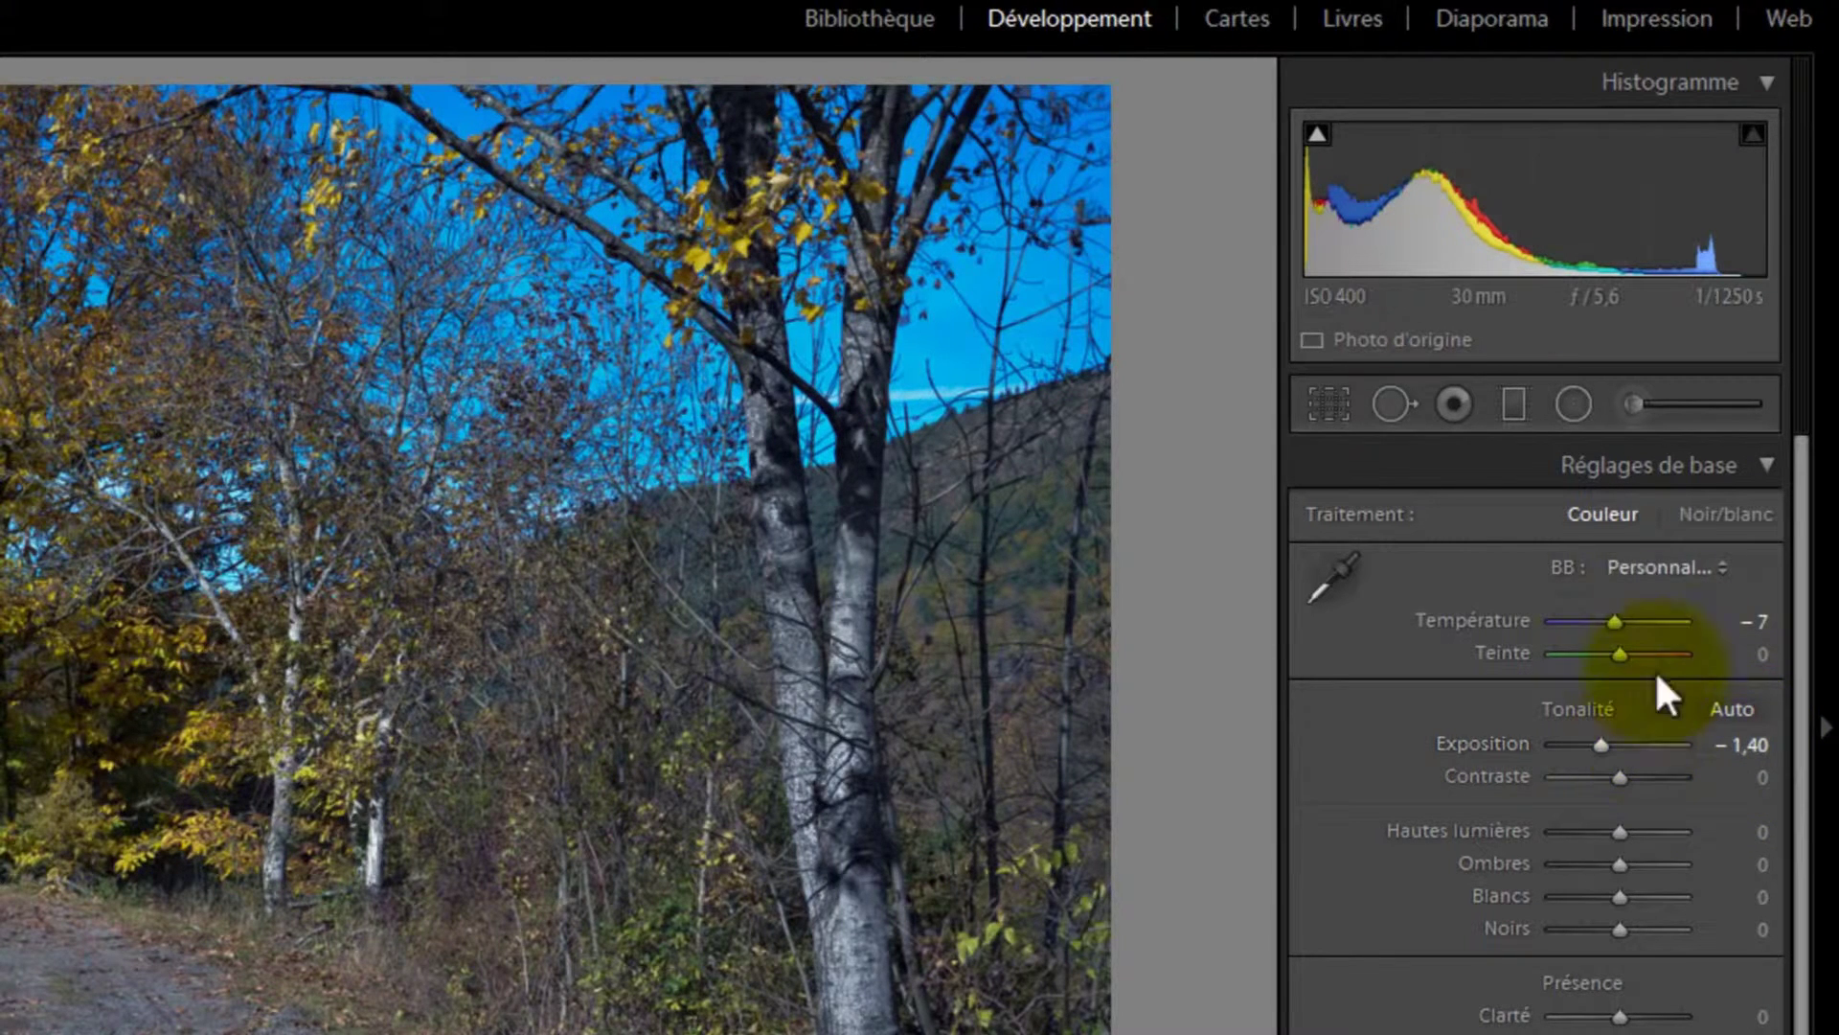
{"action": "left_click", "coordinate": [1759, 621]}
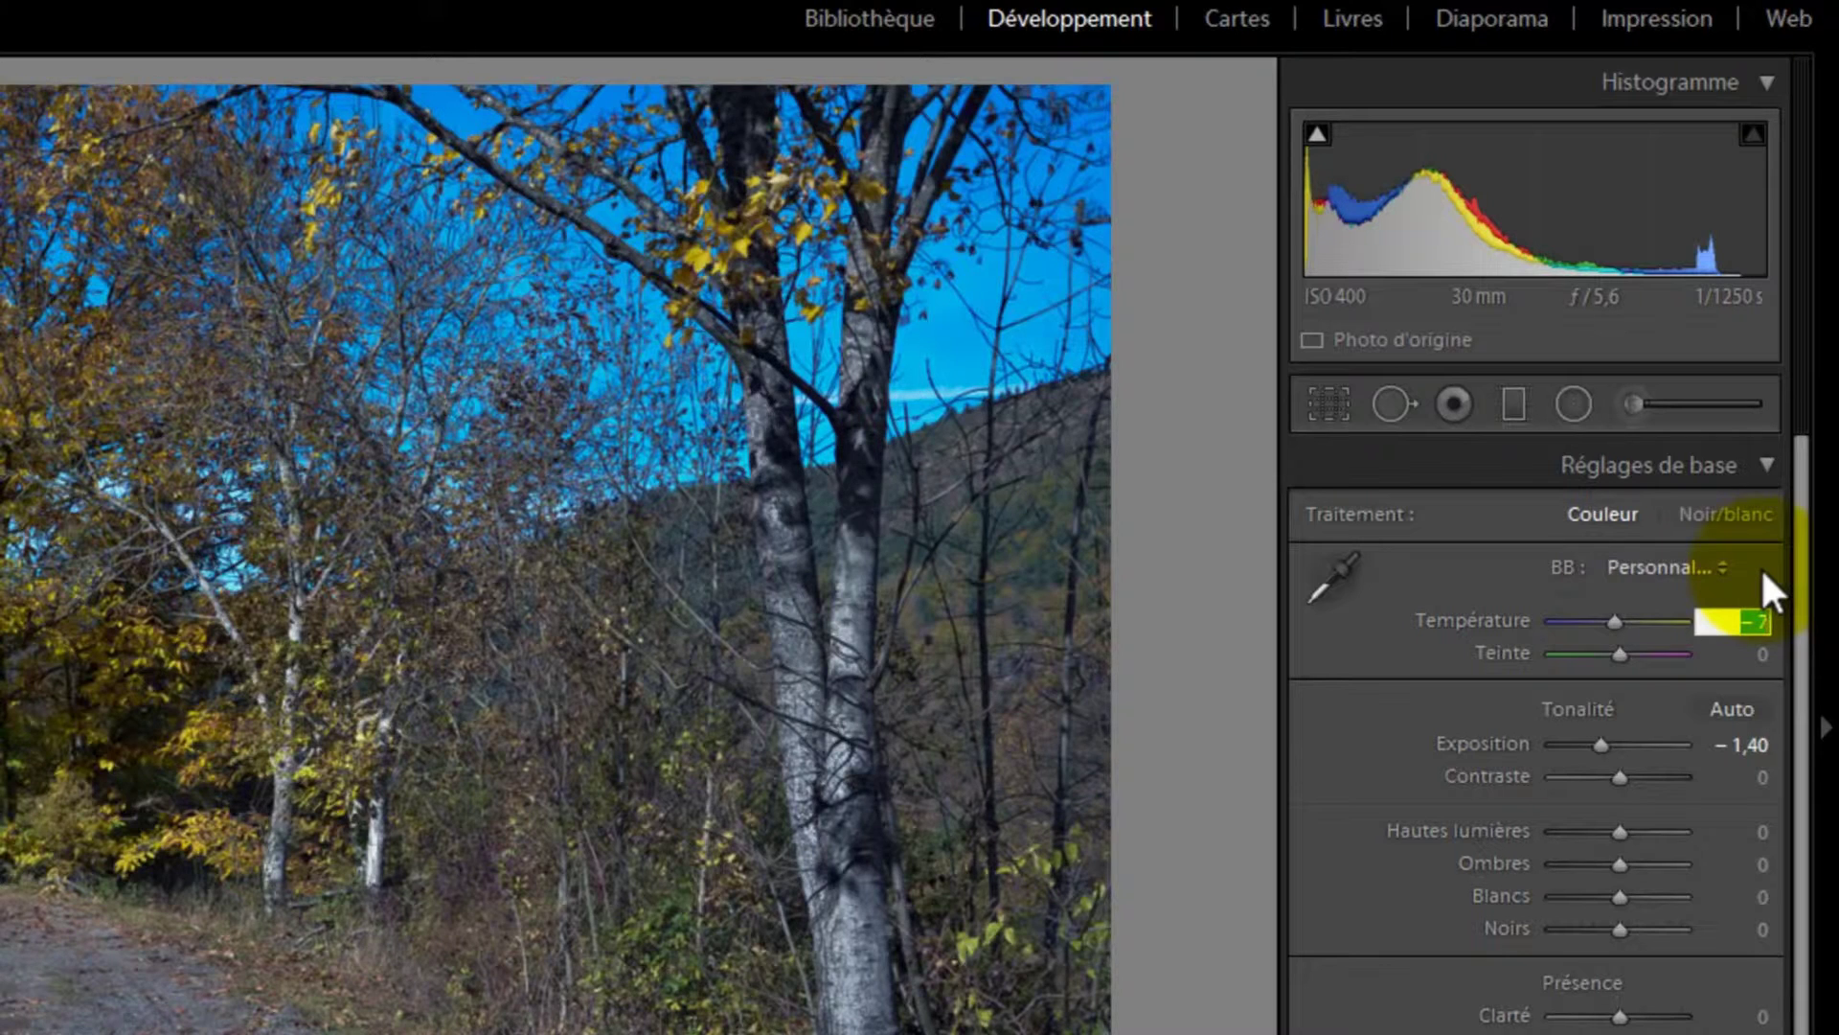
Enter Température +8 and Teinte +10 in the white balance fields
{"action": "key", "text": "BackSpace"}
{"action": "type", "text": "8"}
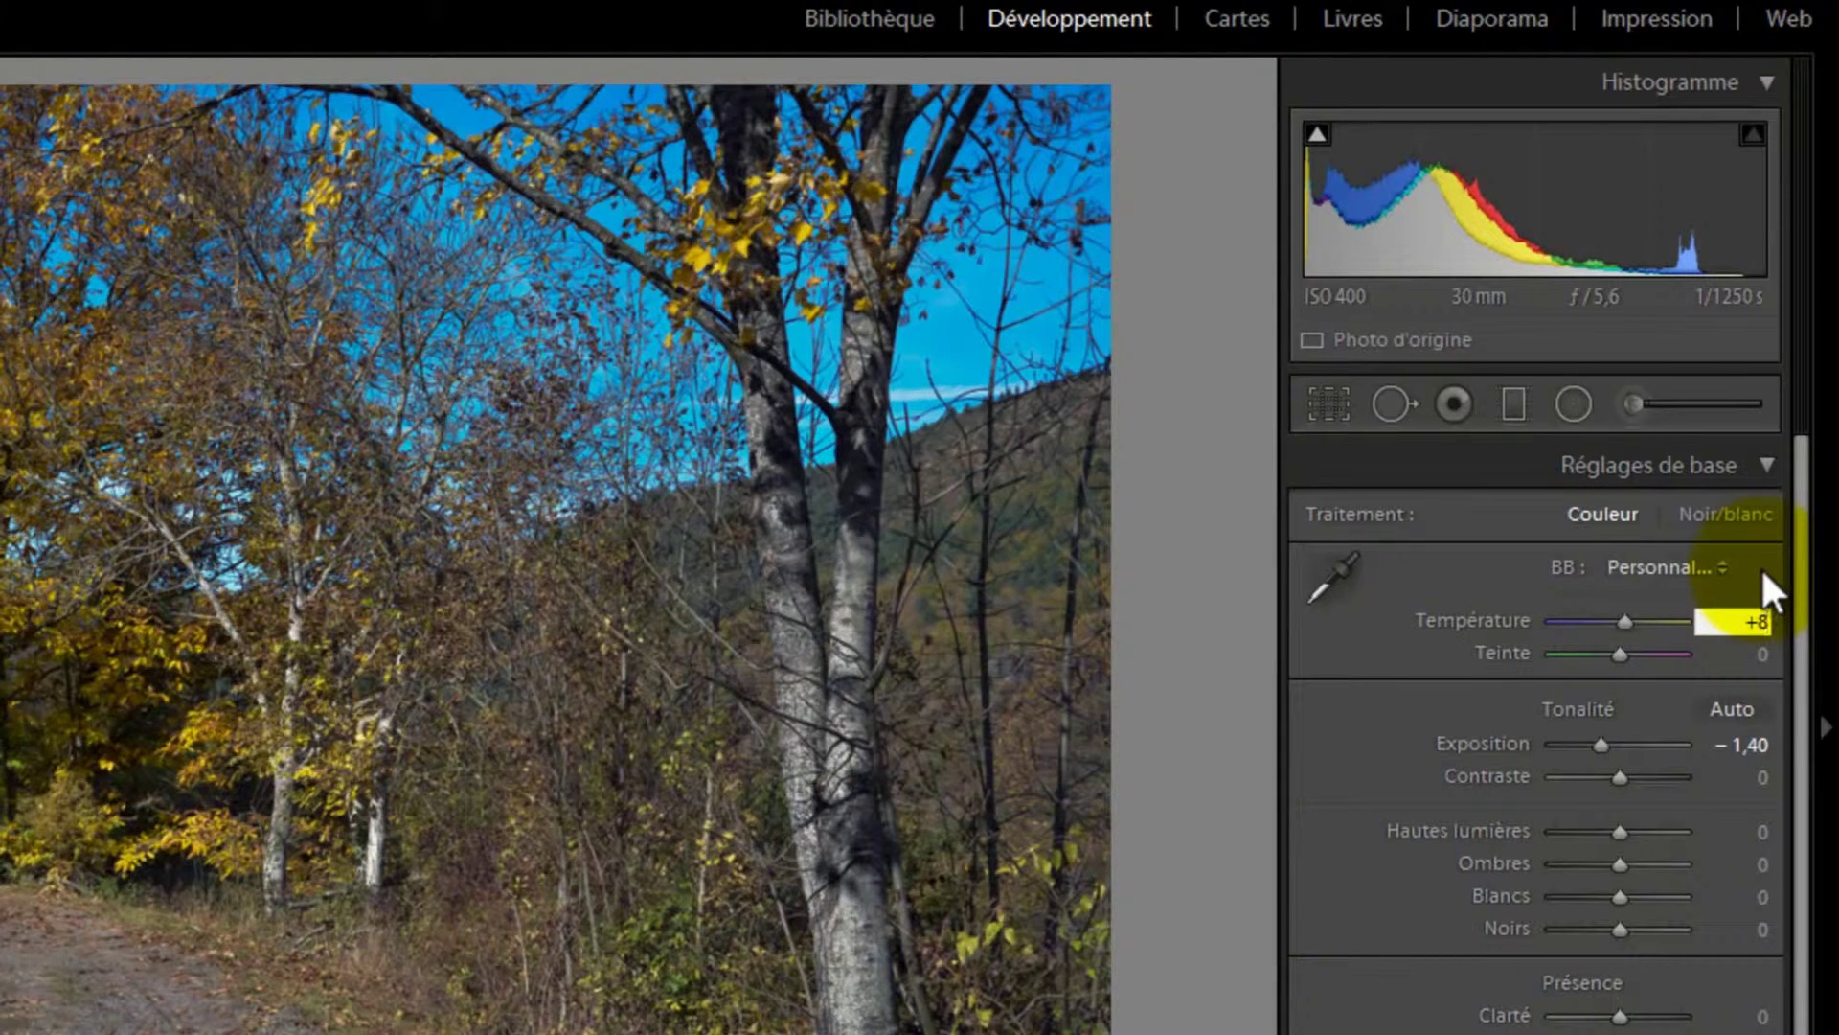
{"action": "key", "text": "Return"}
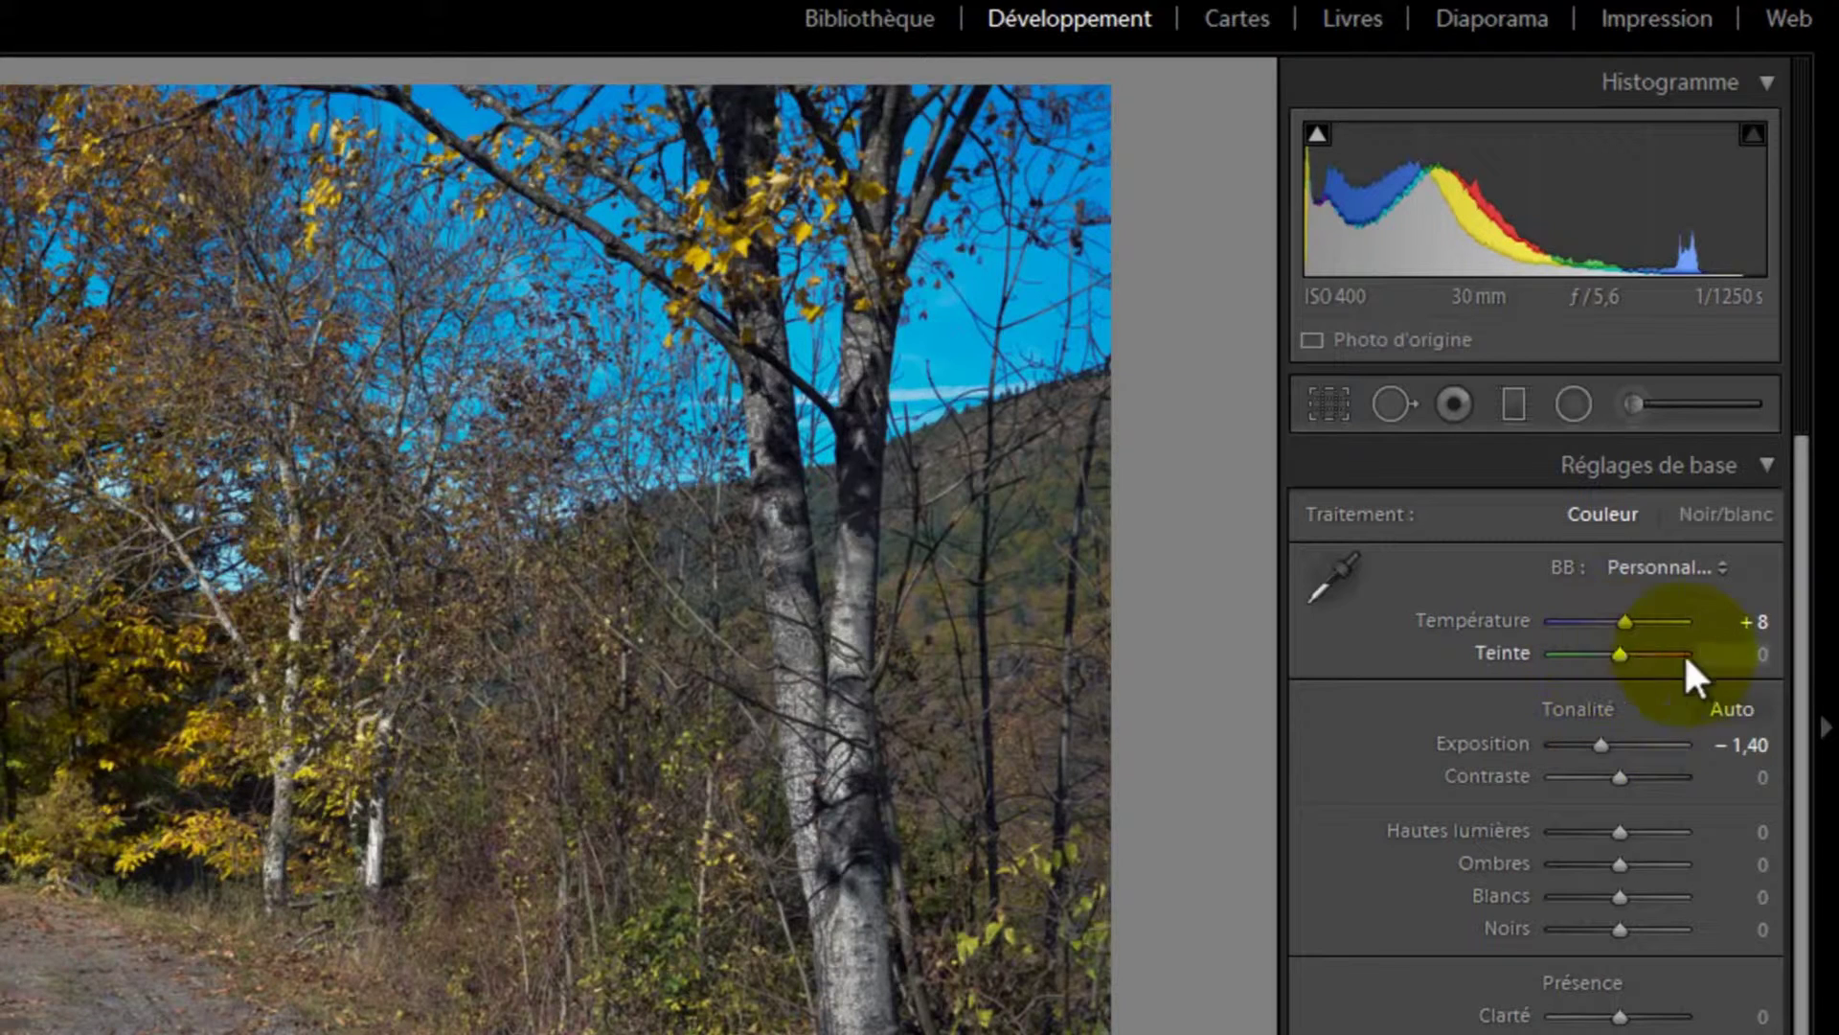
{"action": "left_click", "coordinate": [1756, 659]}
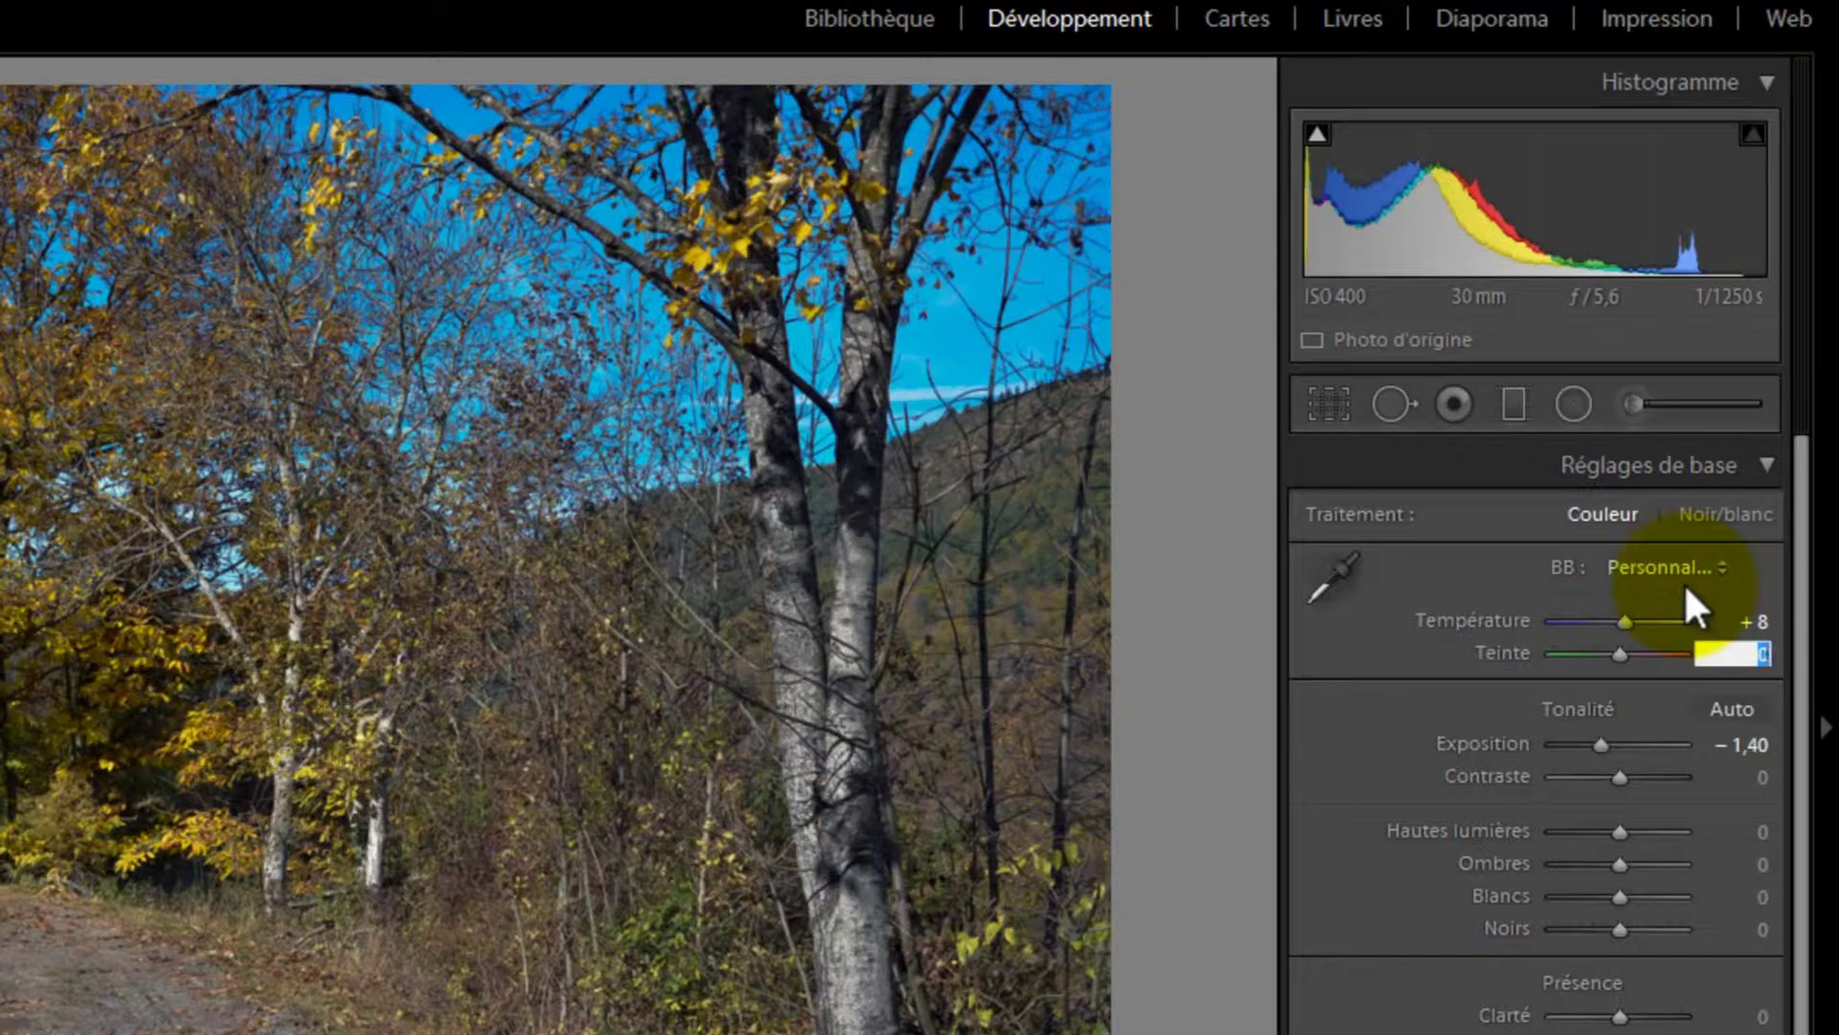
{"action": "type", "text": "10"}
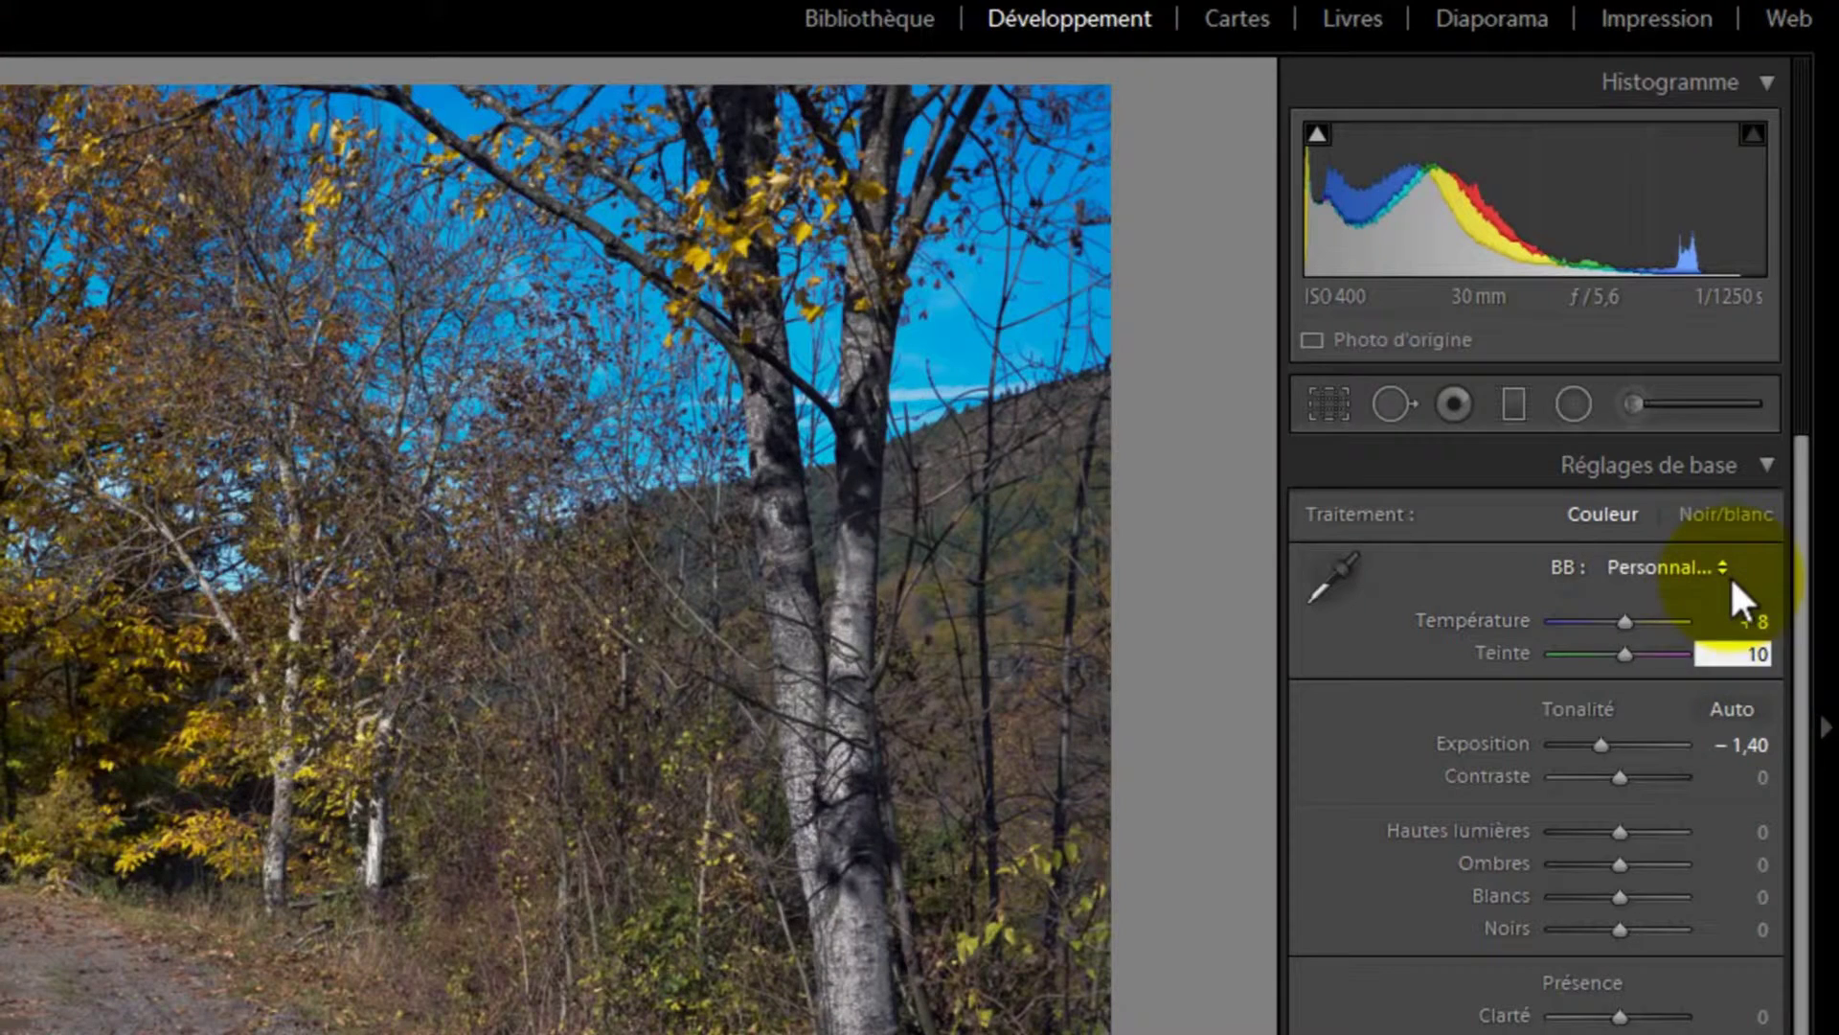
{"action": "key", "text": "Return"}
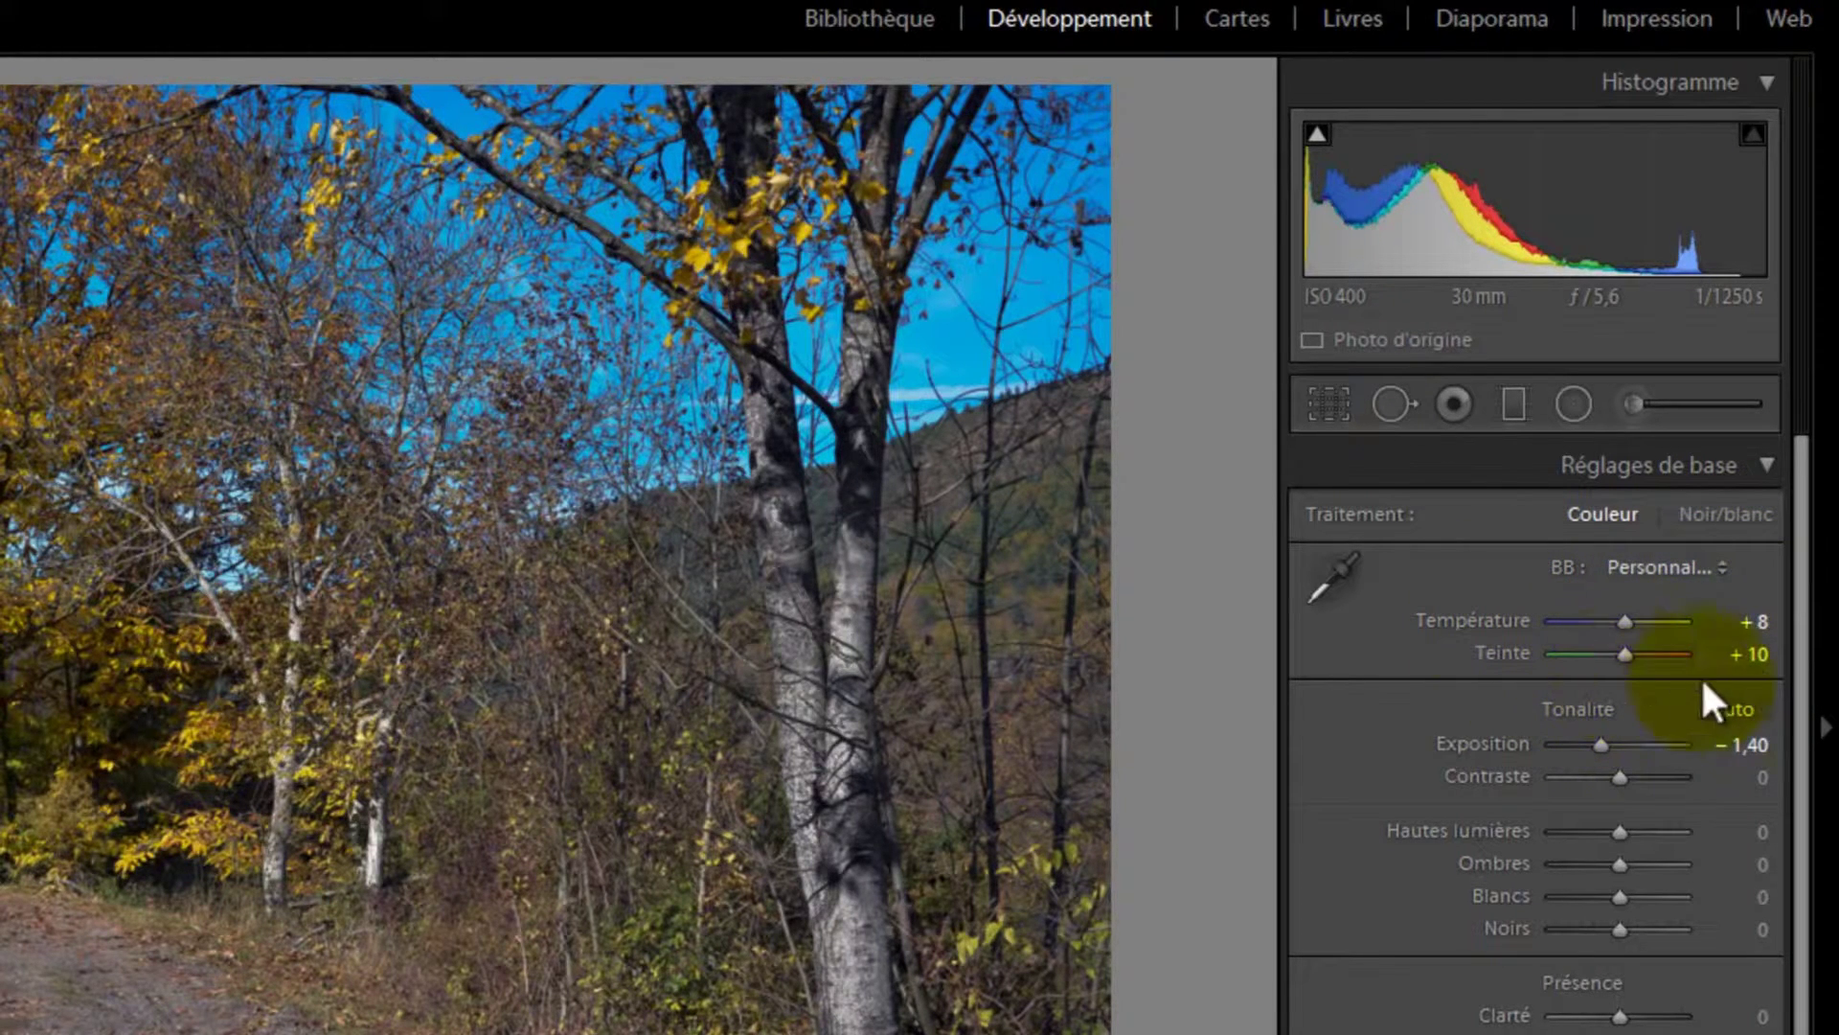
{"action": "left_click", "coordinate": [1751, 652]}
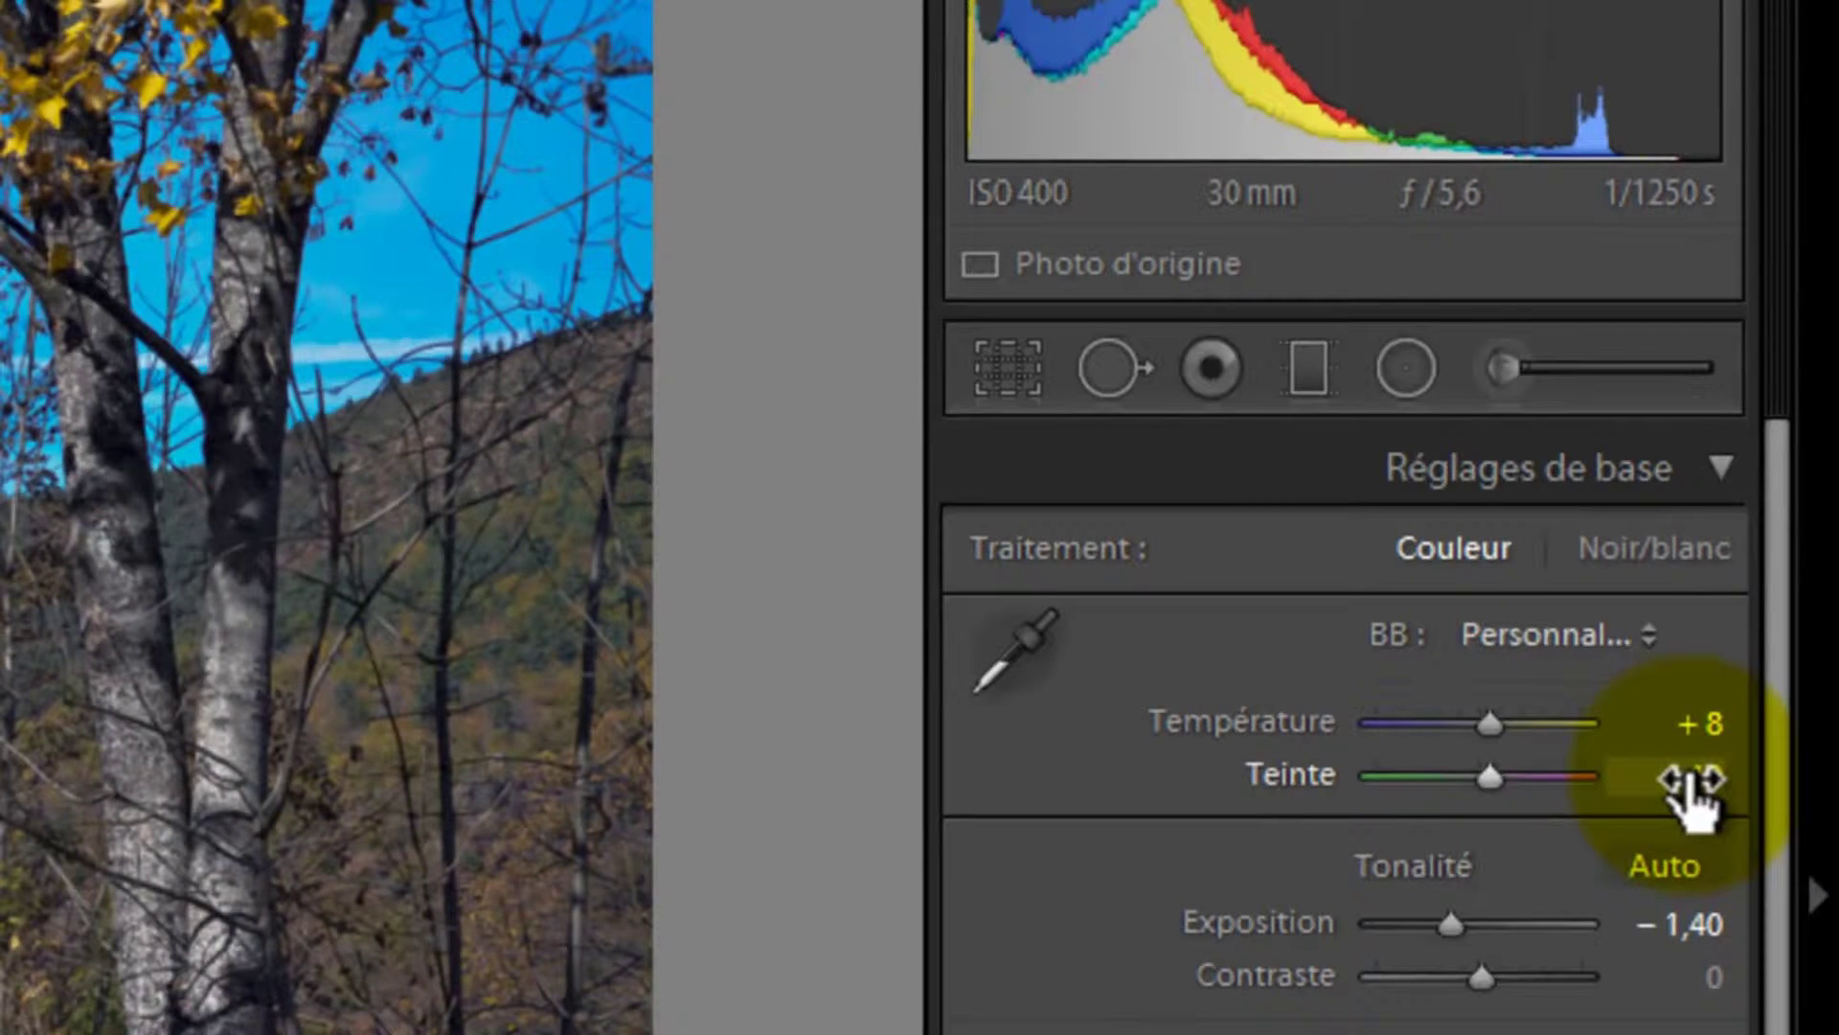
Raise Teinte to +20, shifting the photo further toward magenta
{"action": "left_click", "coordinate": [1690, 781]}
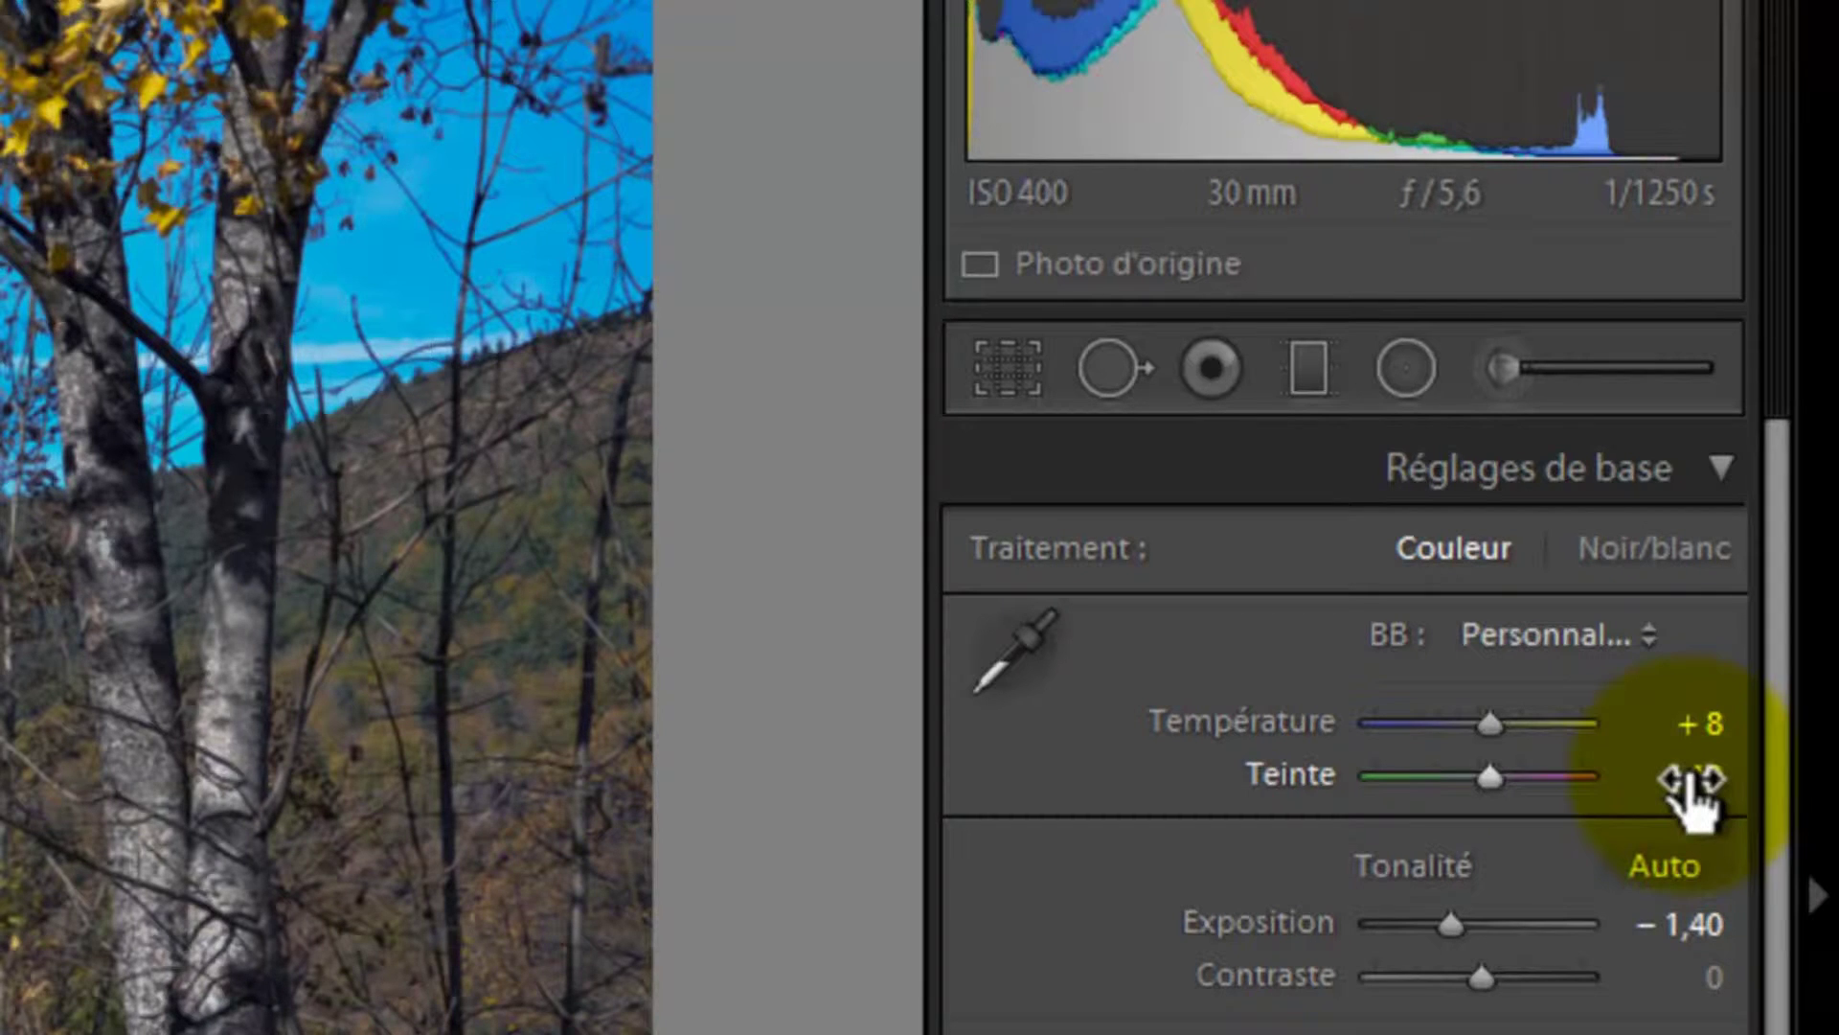
{"action": "mouse_move", "coordinate": [1691, 781]}
{"action": "left_mouse_down"}
{"action": "mouse_move", "coordinate": [1591, 779]}
{"action": "mouse_move", "coordinate": [1718, 774]}
{"action": "mouse_move", "coordinate": [1683, 779]}
{"action": "left_mouse_up"}
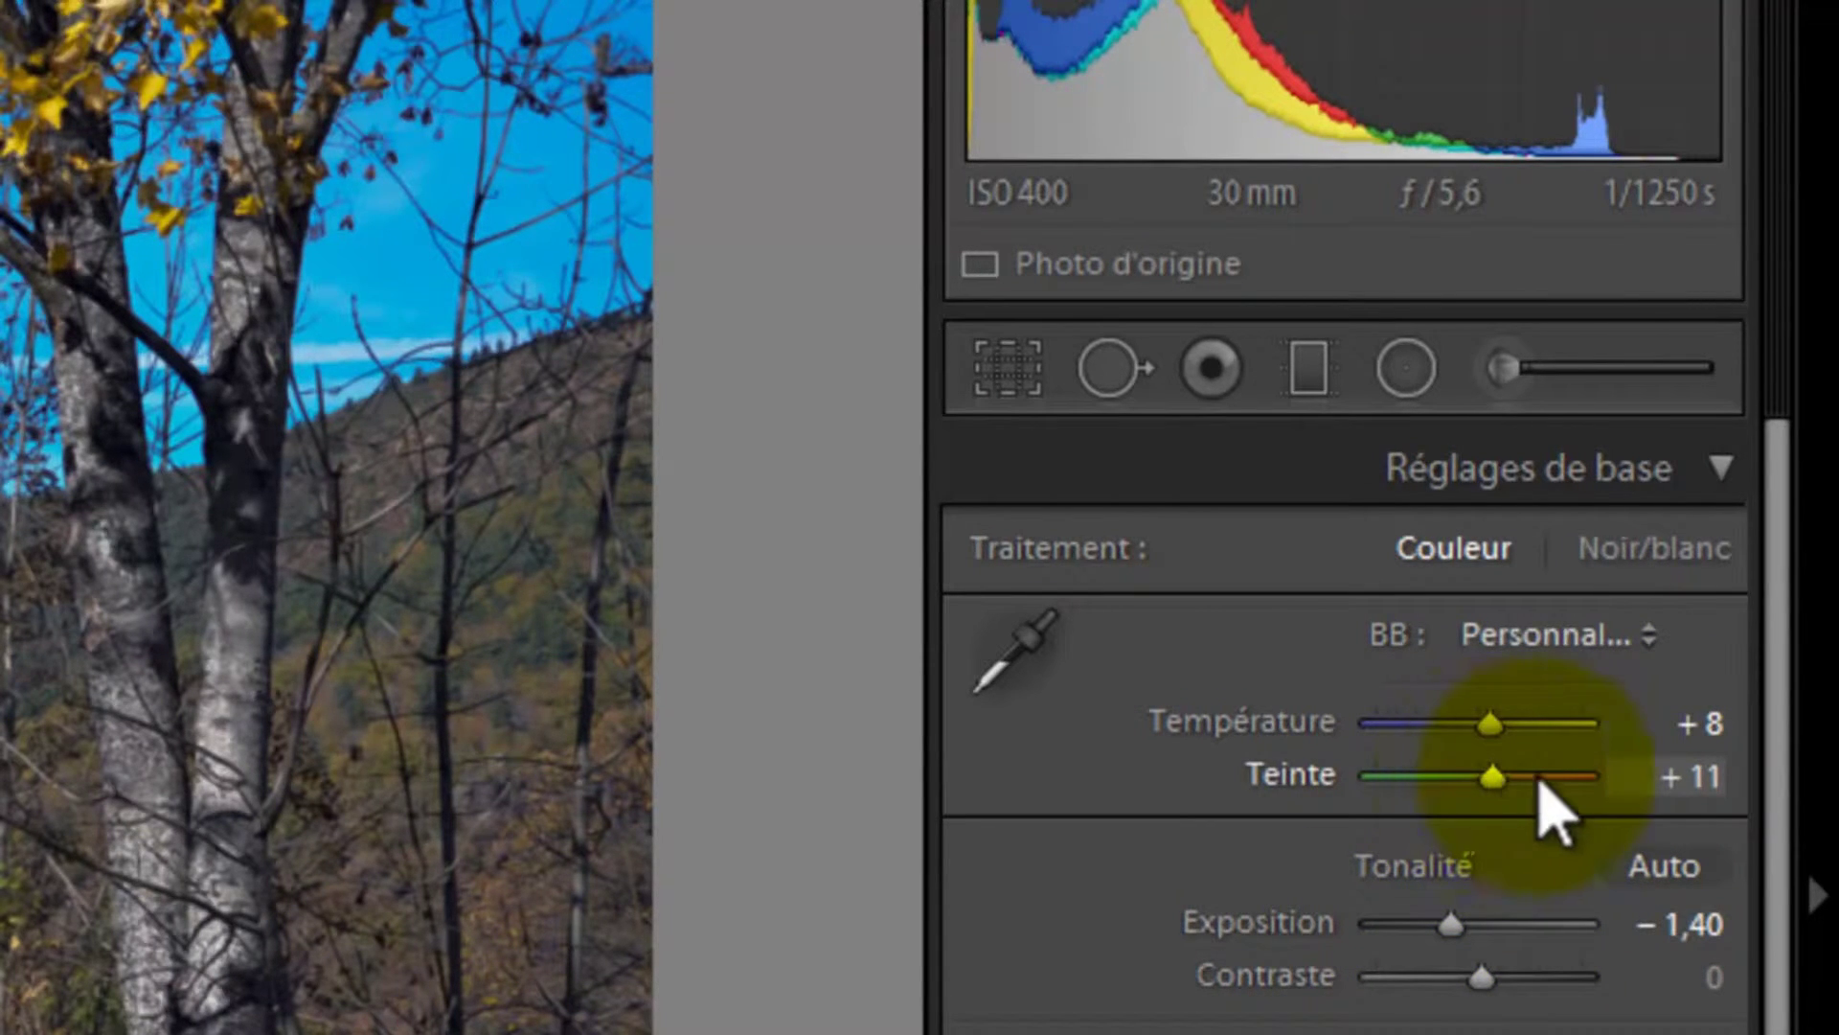
{"action": "mouse_move", "coordinate": [1495, 776]}
{"action": "left_mouse_down"}
{"action": "mouse_move", "coordinate": [1525, 781]}
{"action": "mouse_move", "coordinate": [1440, 797]}
{"action": "mouse_move", "coordinate": [1500, 795]}
{"action": "left_mouse_up"}
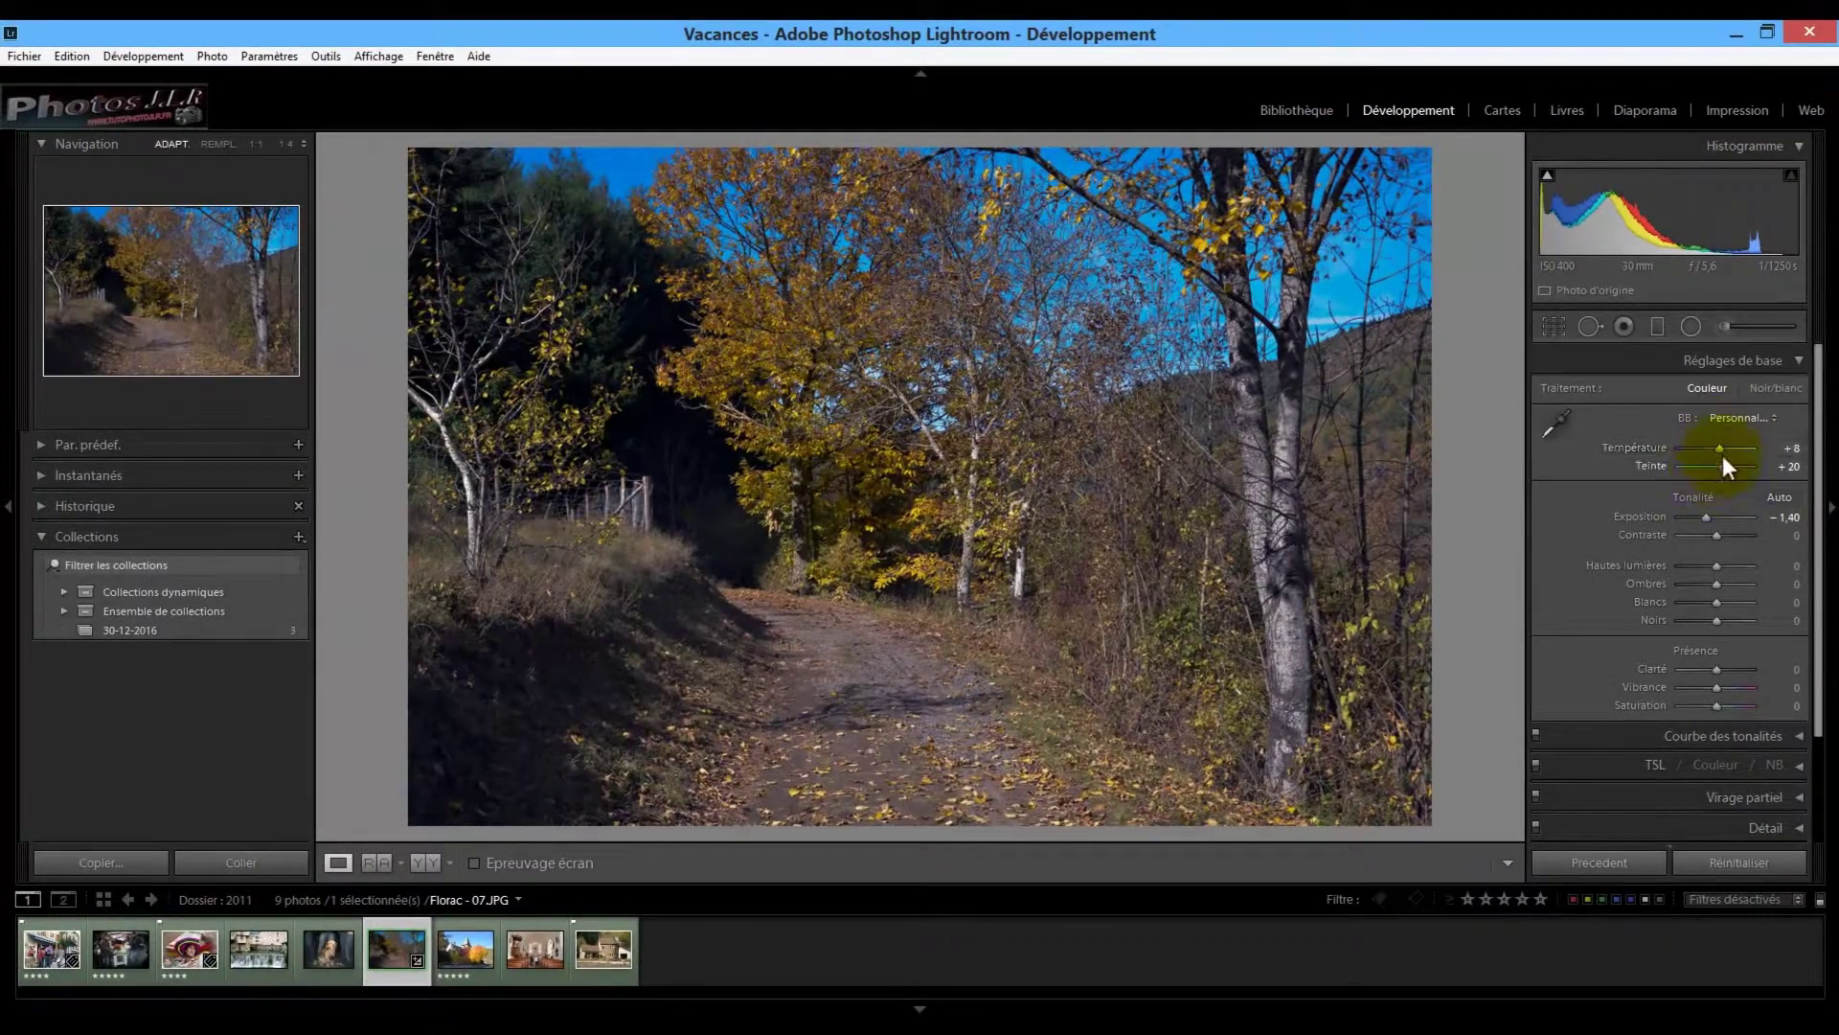
Settle white balance at Température +7 with Teinte reset to 0
{"action": "left_click_drag", "start_coordinate": [1726, 451], "coordinate": [1726, 456]}
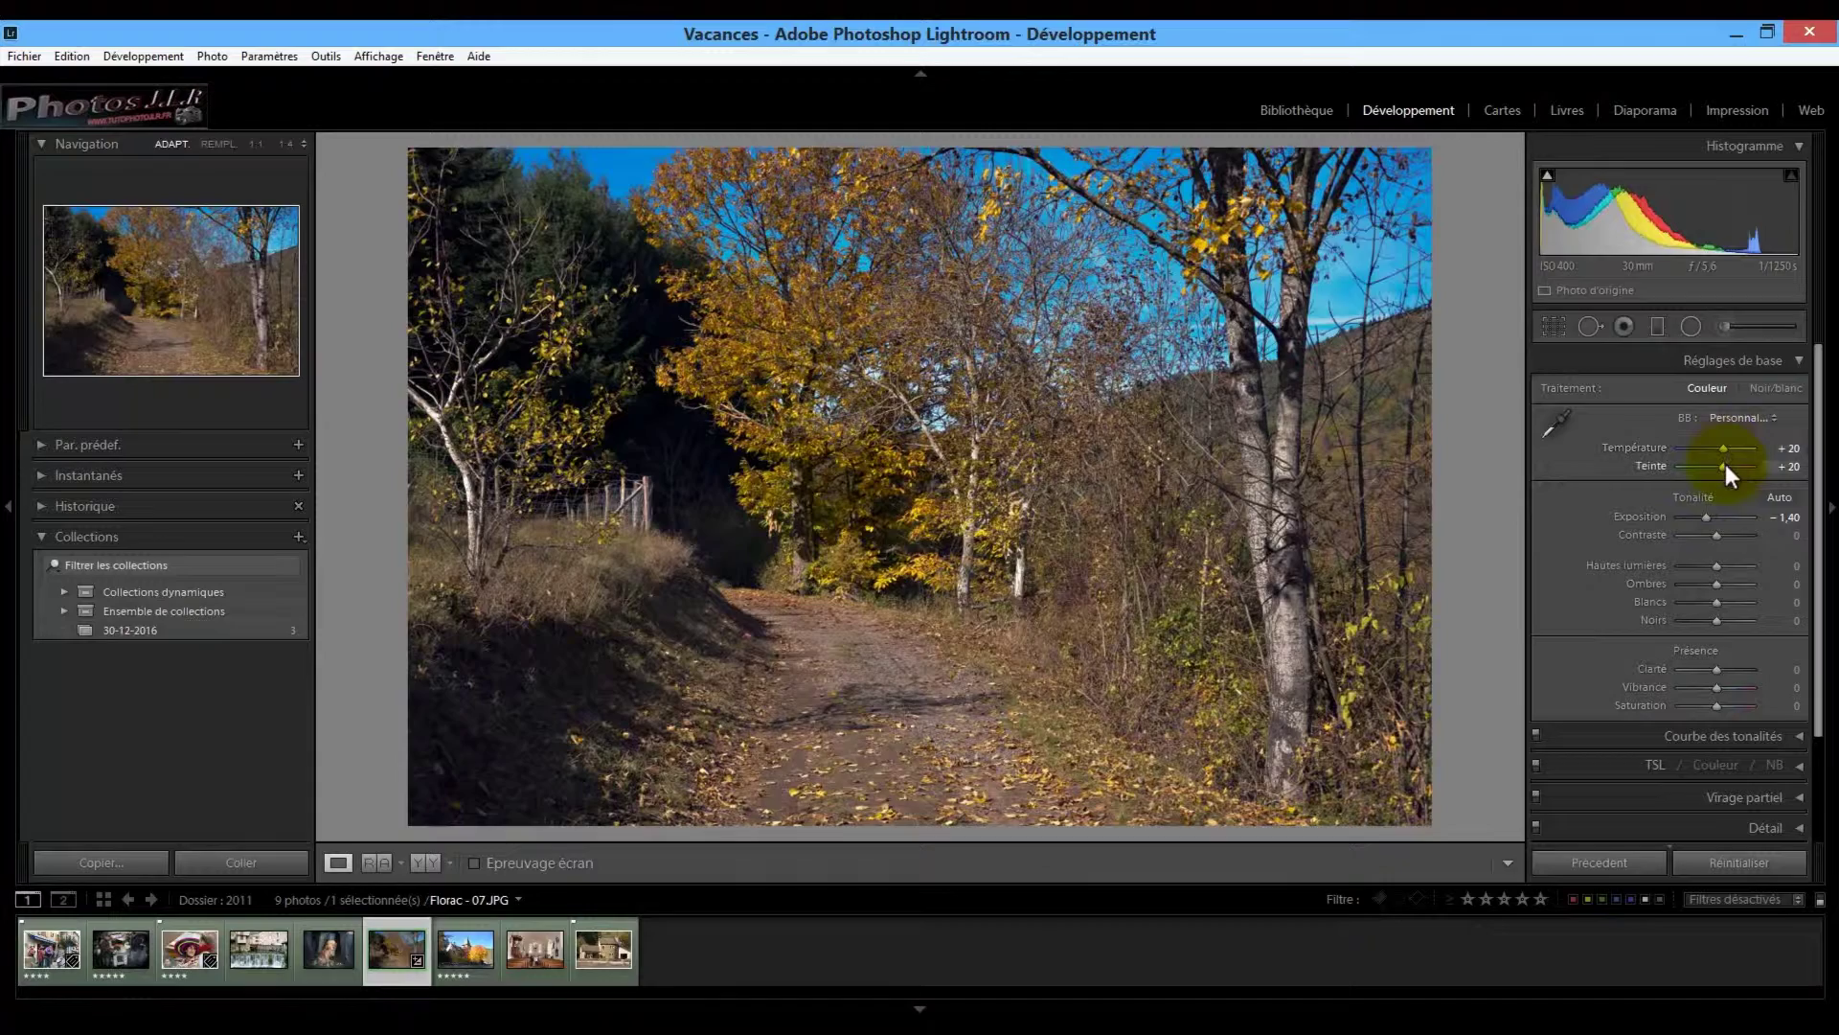
{"action": "left_click_drag", "start_coordinate": [1726, 464], "coordinate": [1722, 464]}
{"action": "double_click", "coordinate": [1723, 464]}
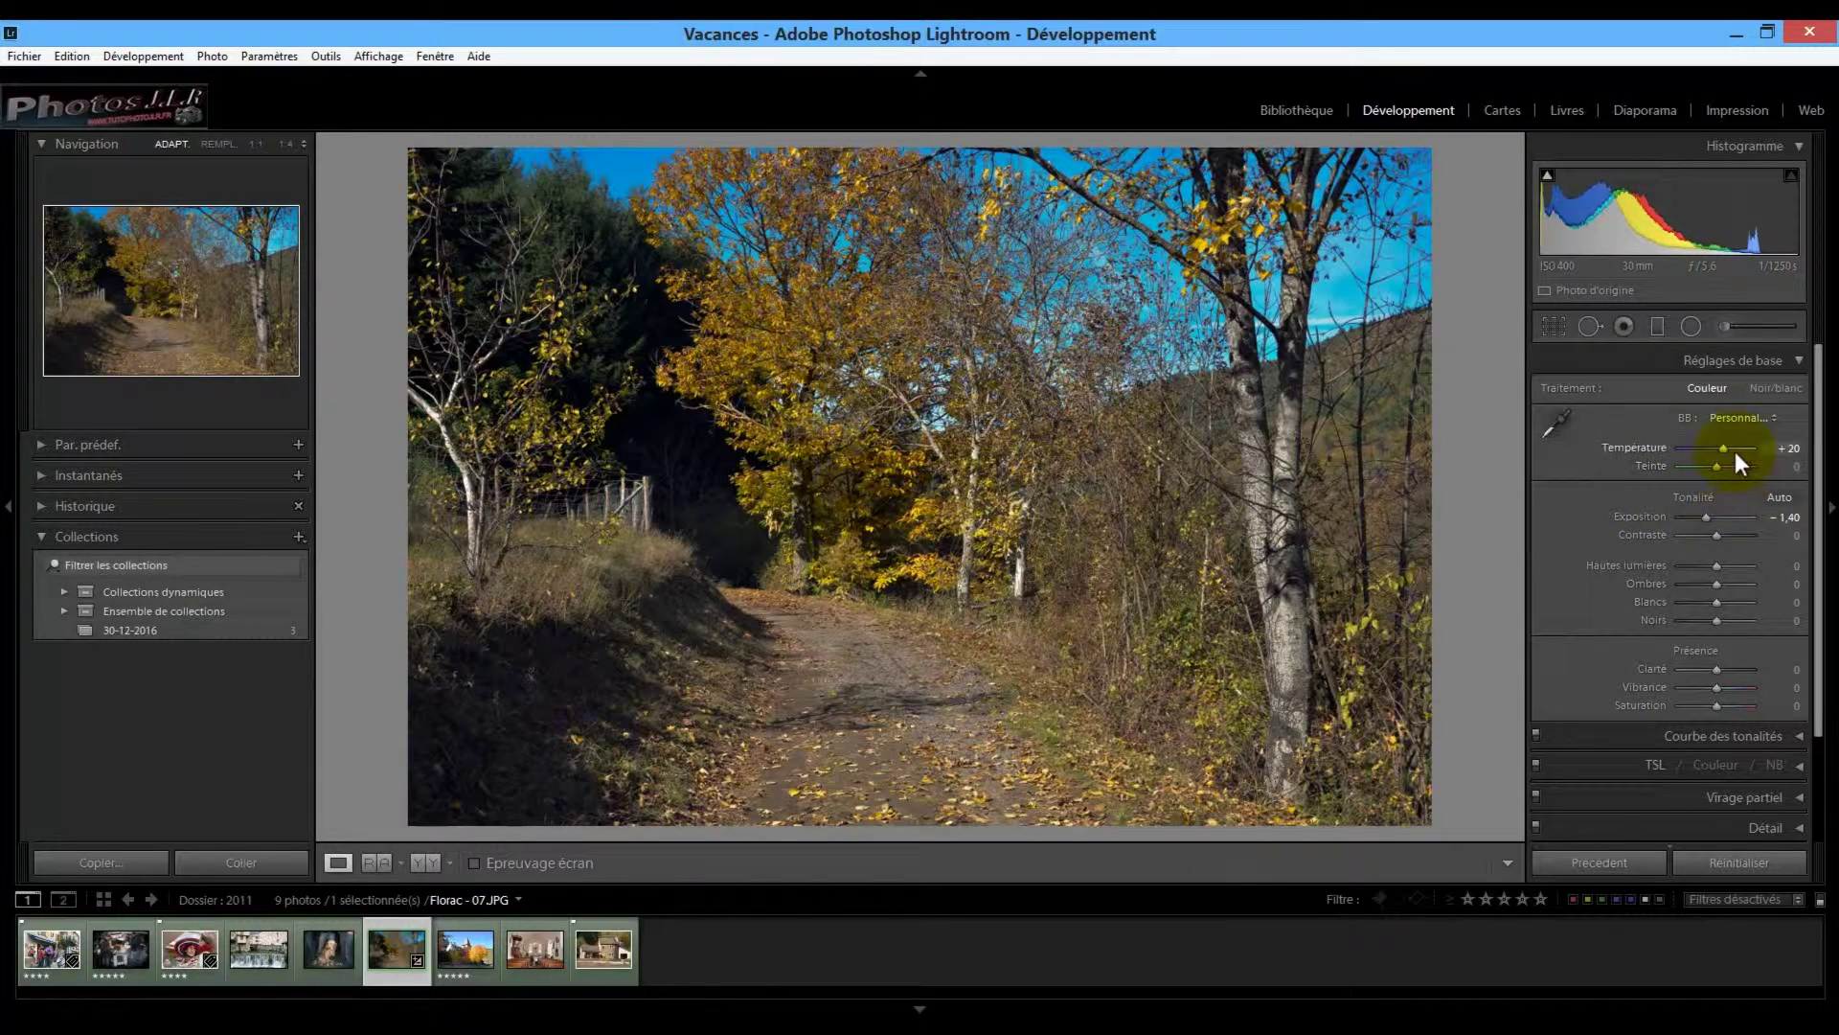
{"action": "left_click_drag", "start_coordinate": [1721, 447], "coordinate": [1718, 452]}
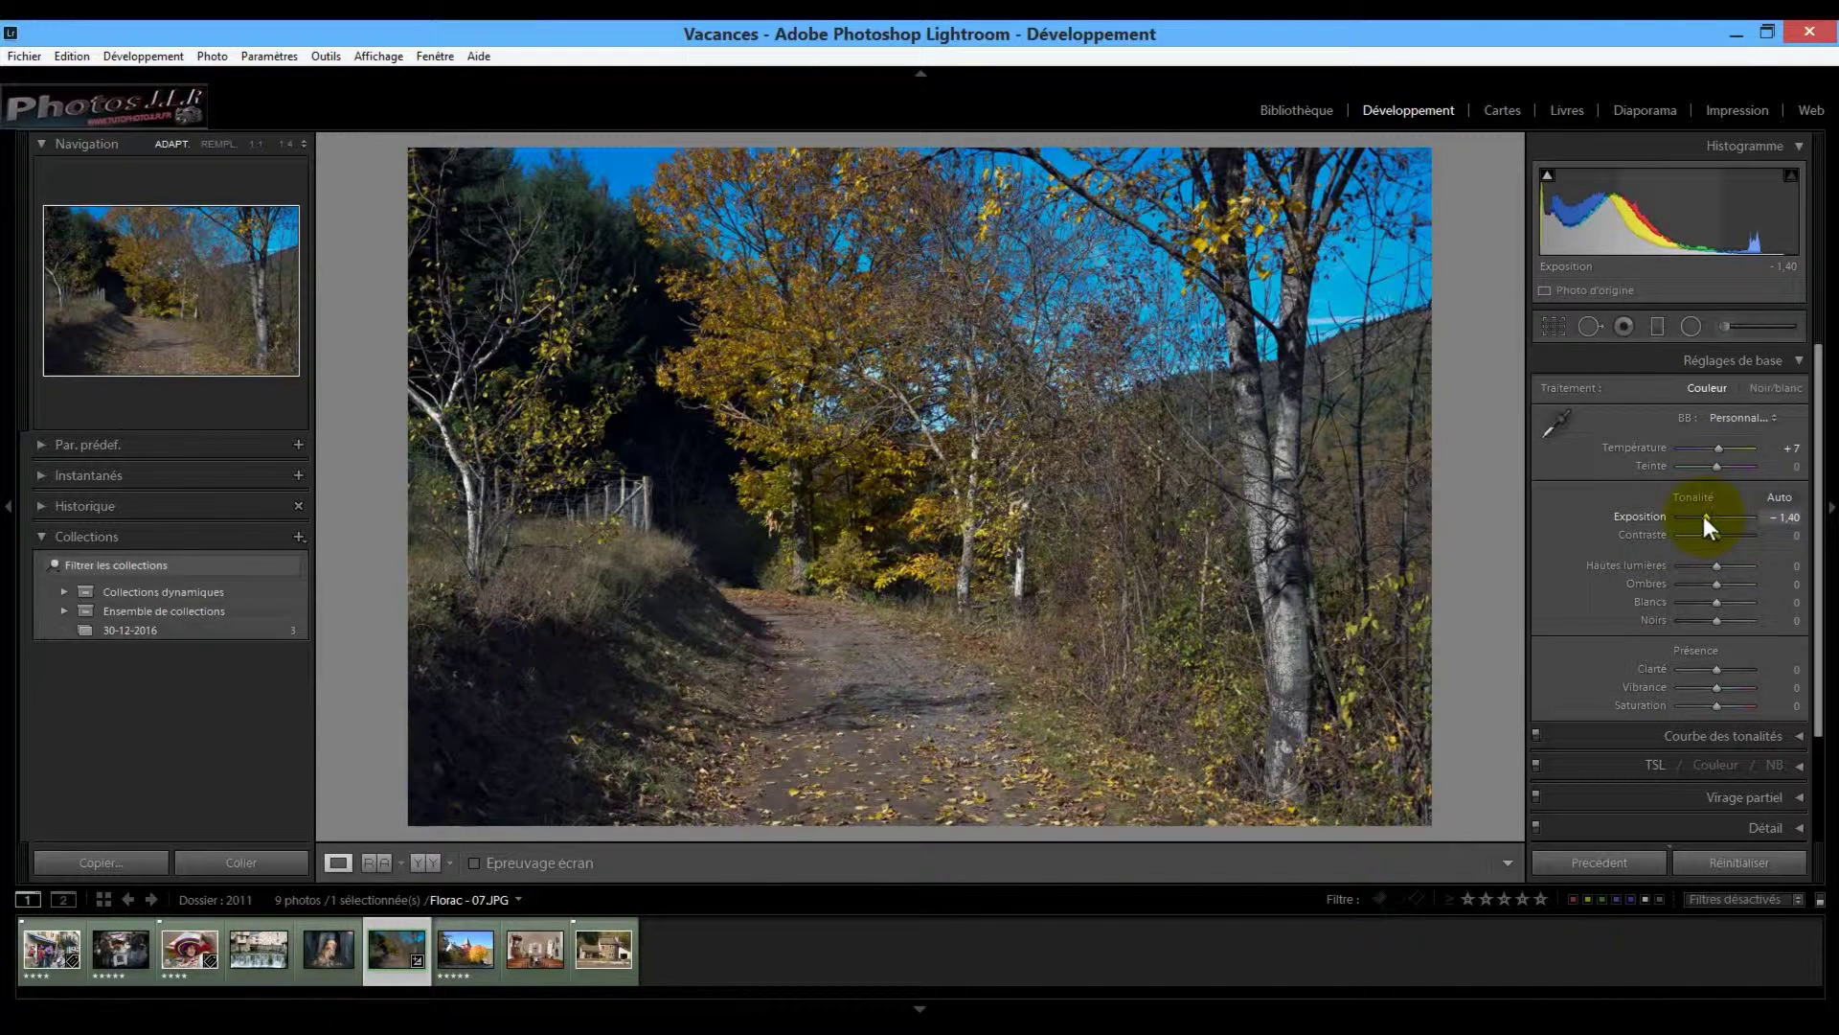
Set Exposition −0,20, Contraste +44, Hautes lumières −36, Ombres −15, Blancs +15, Noirs −63
{"action": "left_click_drag", "start_coordinate": [1707, 517], "coordinate": [1717, 515]}
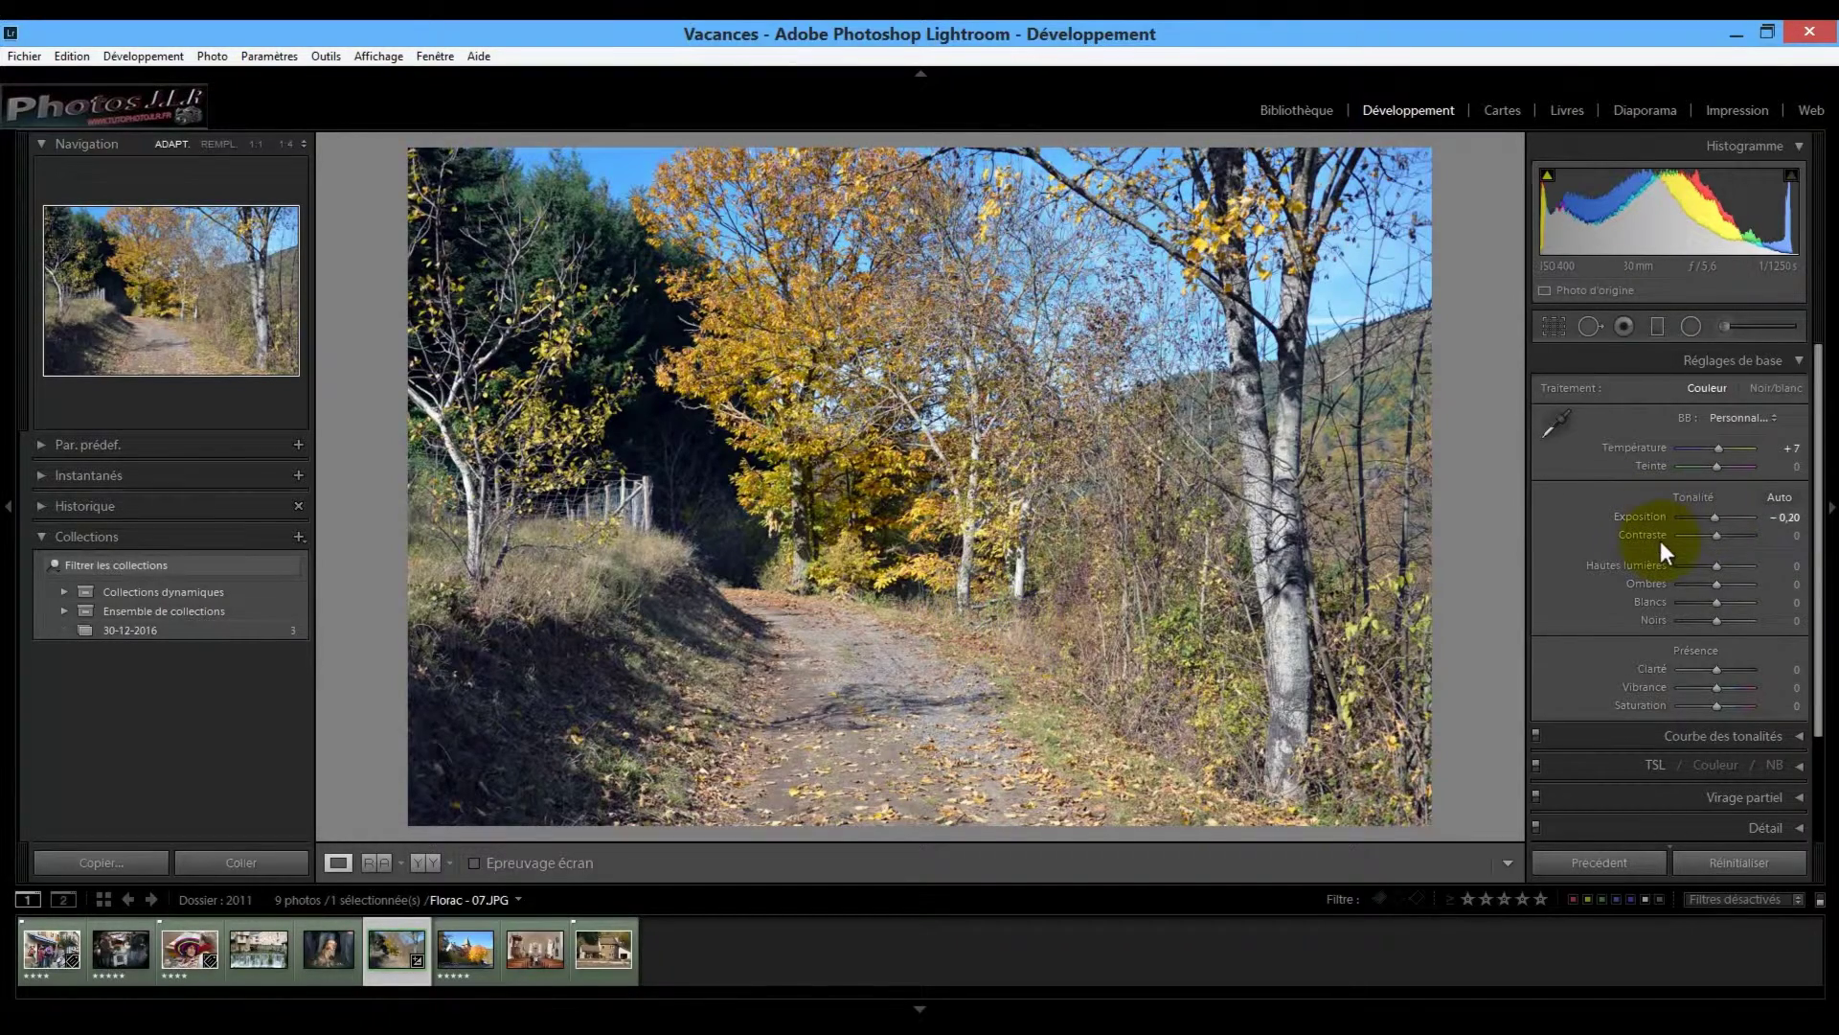
{"action": "left_click_drag", "start_coordinate": [1717, 533], "coordinate": [1733, 536]}
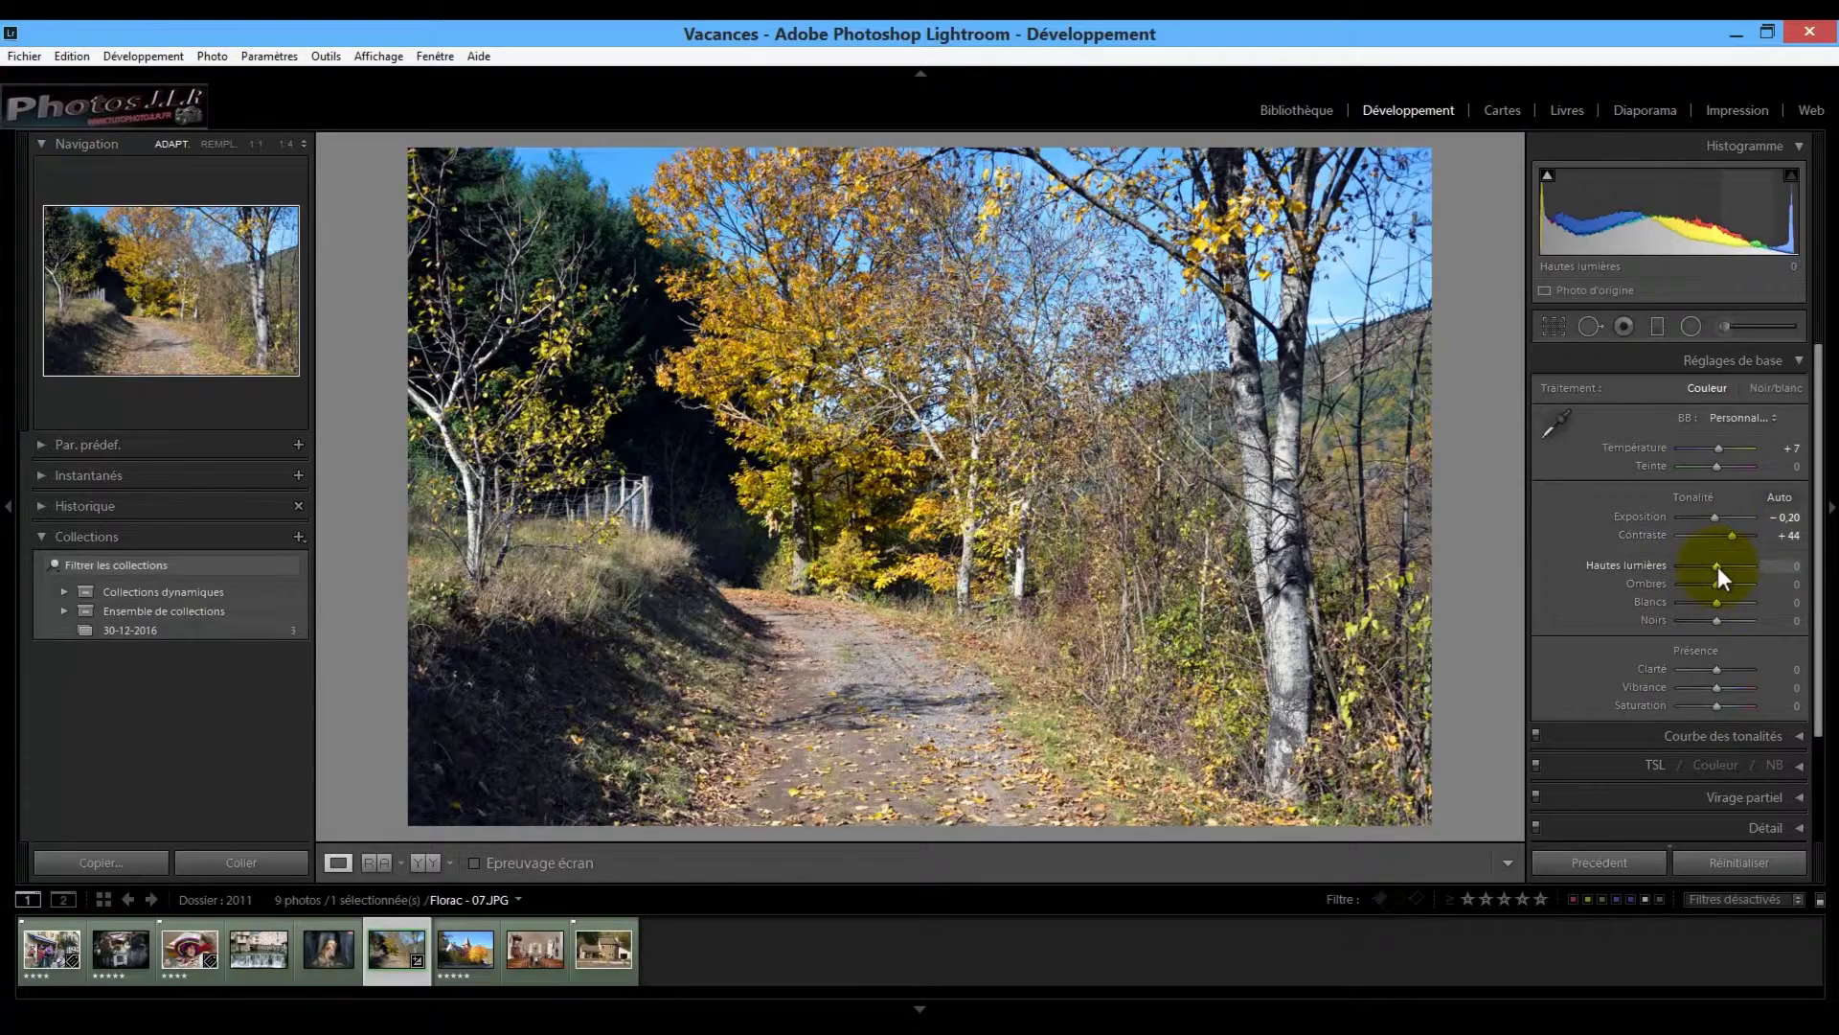
{"action": "mouse_move", "coordinate": [1717, 566]}
{"action": "left_mouse_down"}
{"action": "mouse_move", "coordinate": [1732, 566]}
{"action": "mouse_move", "coordinate": [1696, 569]}
{"action": "mouse_move", "coordinate": [1726, 567]}
{"action": "mouse_move", "coordinate": [1704, 571]}
{"action": "mouse_move", "coordinate": [1733, 584]}
{"action": "mouse_move", "coordinate": [1707, 584]}
{"action": "mouse_move", "coordinate": [1721, 601]}
{"action": "left_mouse_up"}
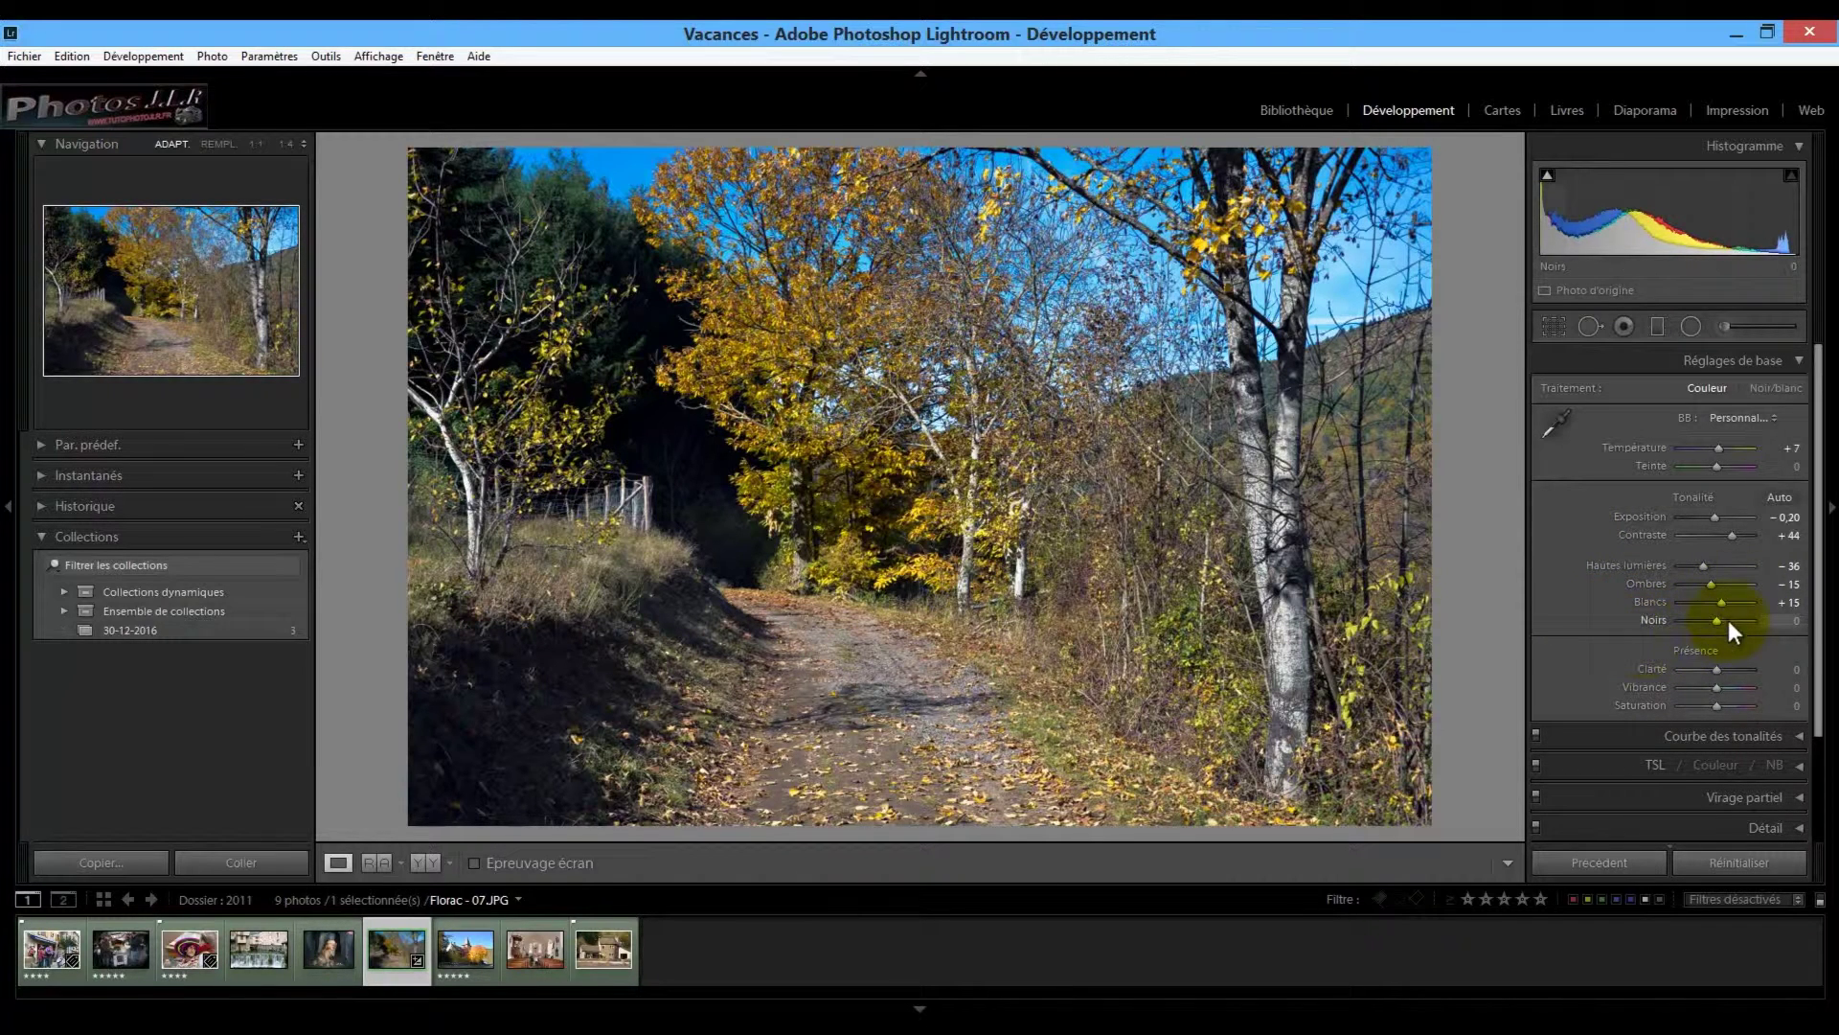
{"action": "mouse_move", "coordinate": [1717, 619]}
{"action": "left_mouse_down"}
{"action": "mouse_move", "coordinate": [1686, 623]}
{"action": "mouse_move", "coordinate": [1744, 619]}
{"action": "left_mouse_up"}
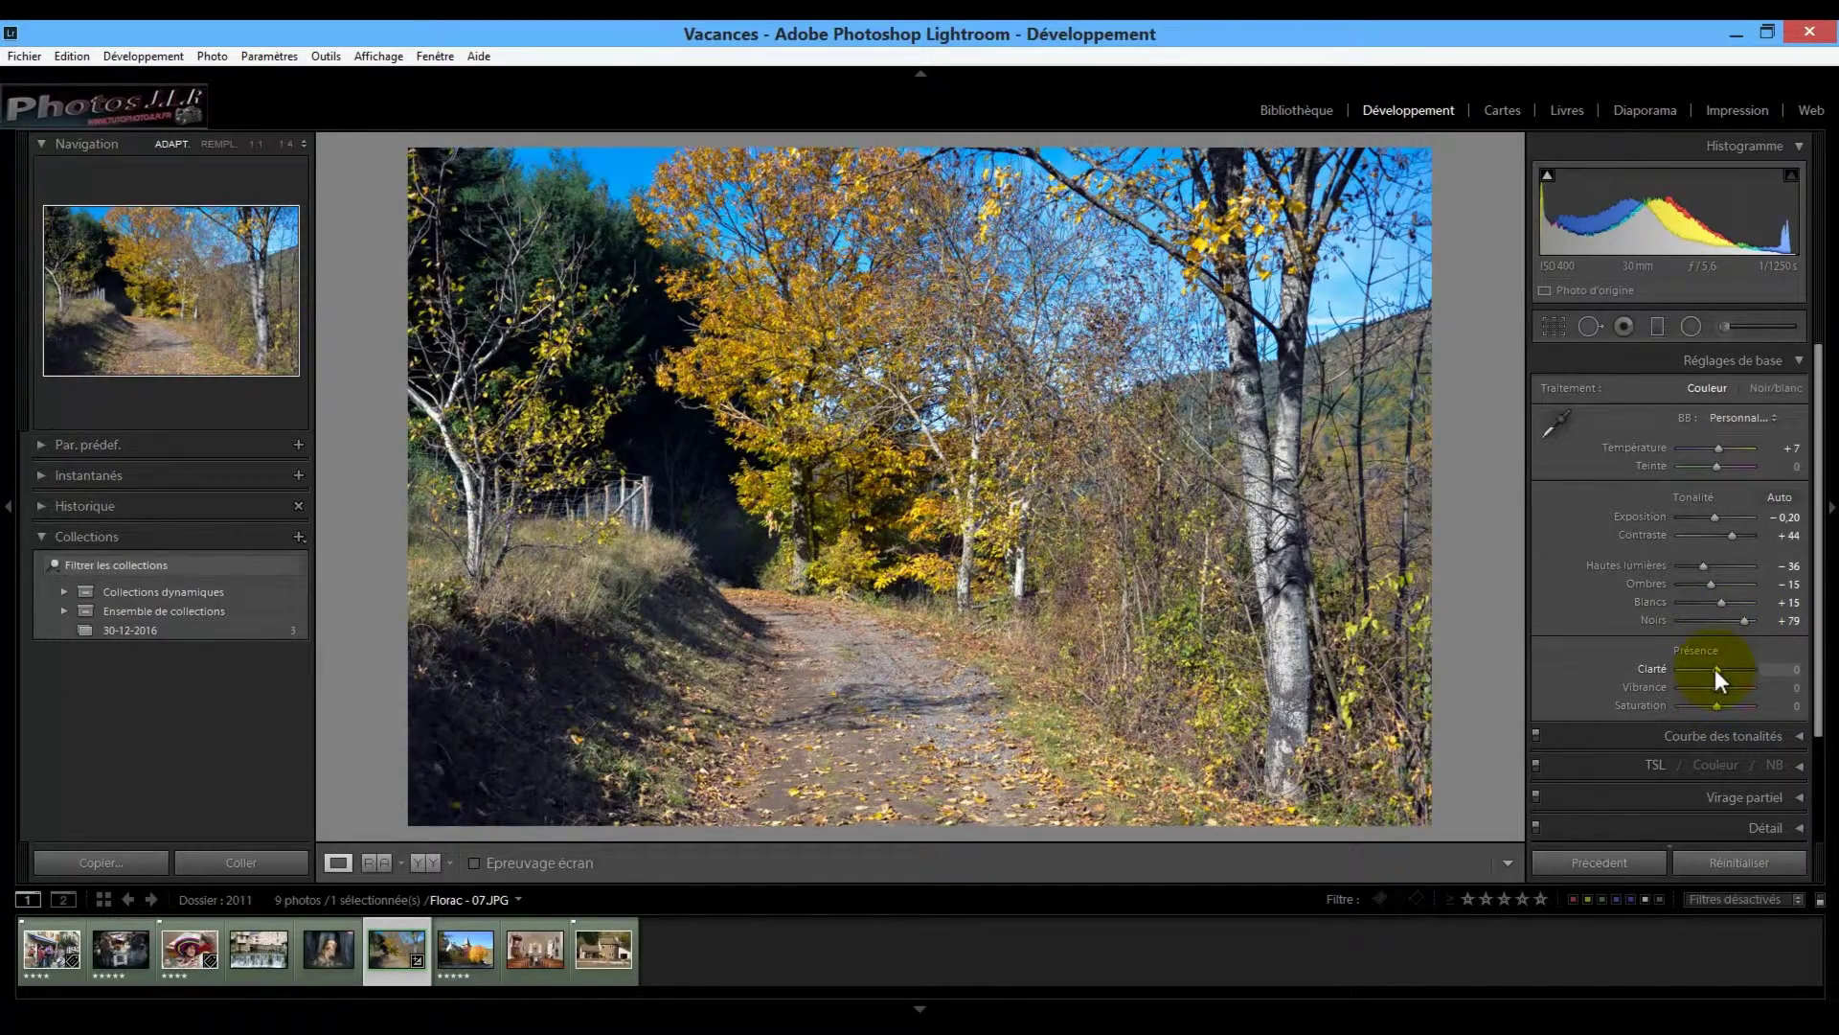
Raise Noirs to +79 and Exposition to +0,20, keeping Clarté and Vibrance at 0
{"action": "mouse_move", "coordinate": [1715, 669]}
{"action": "left_mouse_down"}
{"action": "mouse_move", "coordinate": [1693, 670]}
{"action": "mouse_move", "coordinate": [1722, 688]}
{"action": "left_mouse_up"}
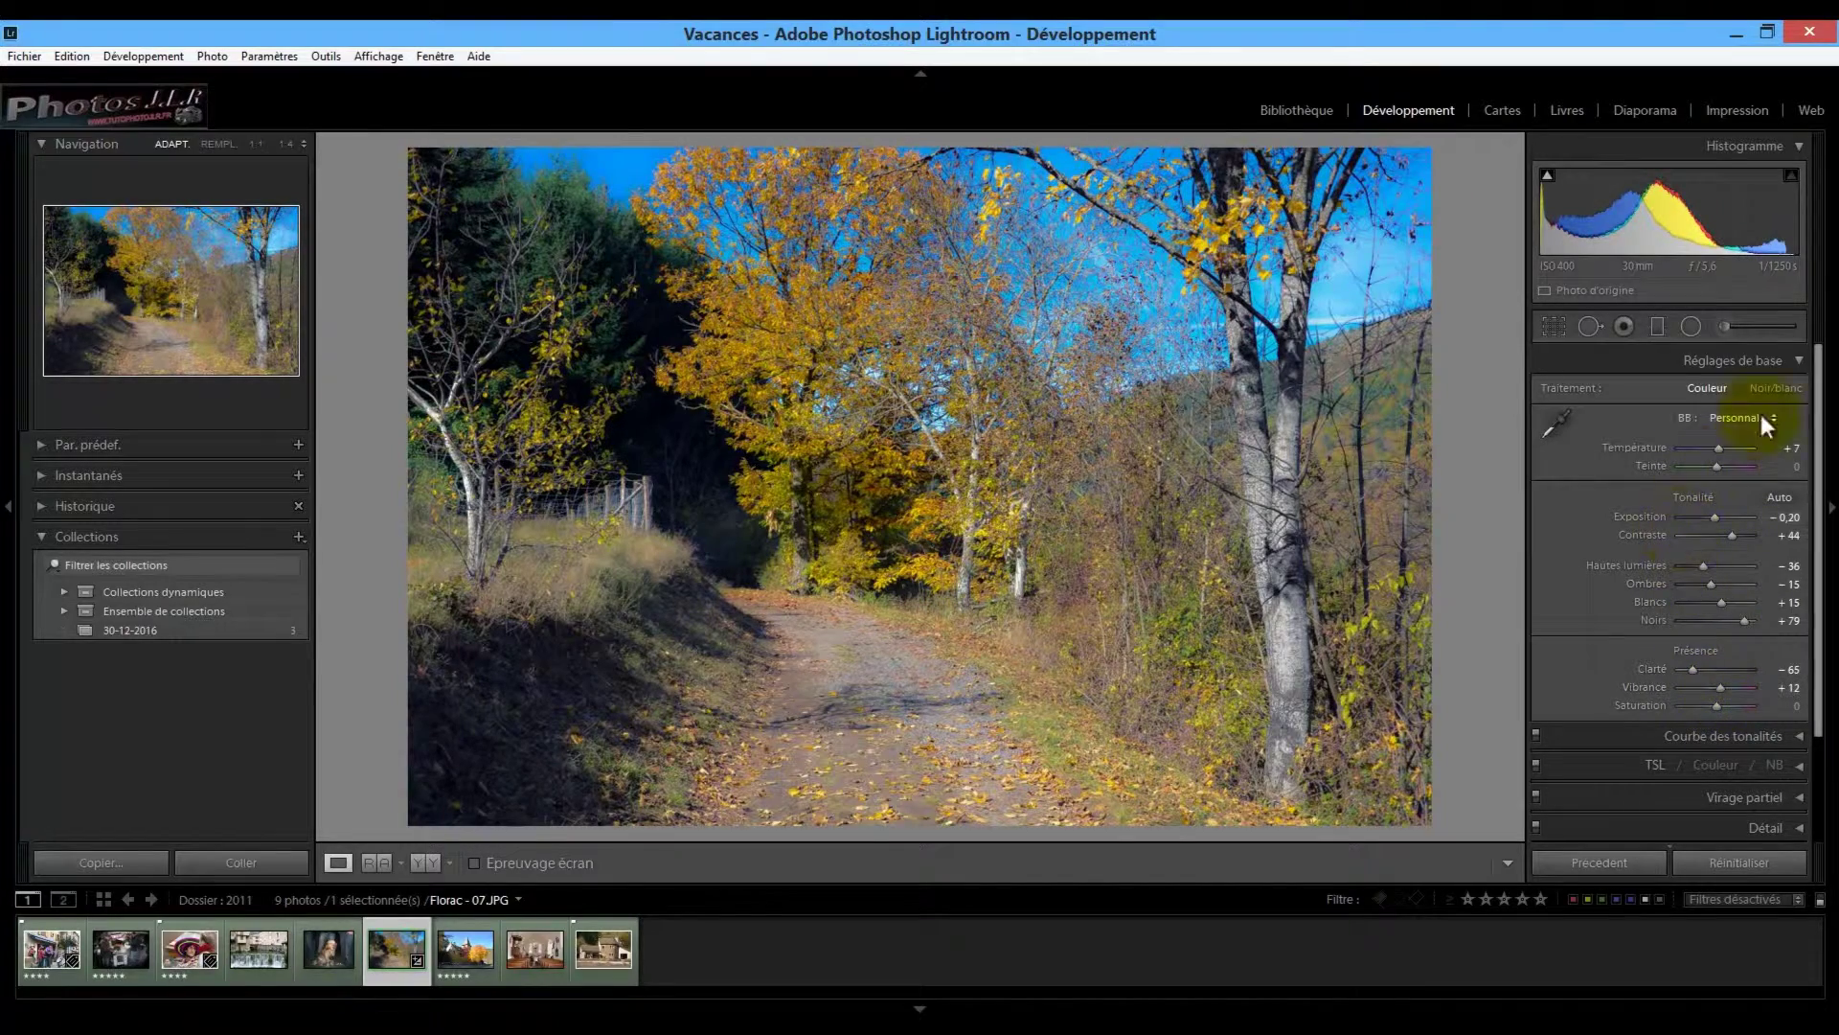
{"action": "double_click", "coordinate": [1721, 686]}
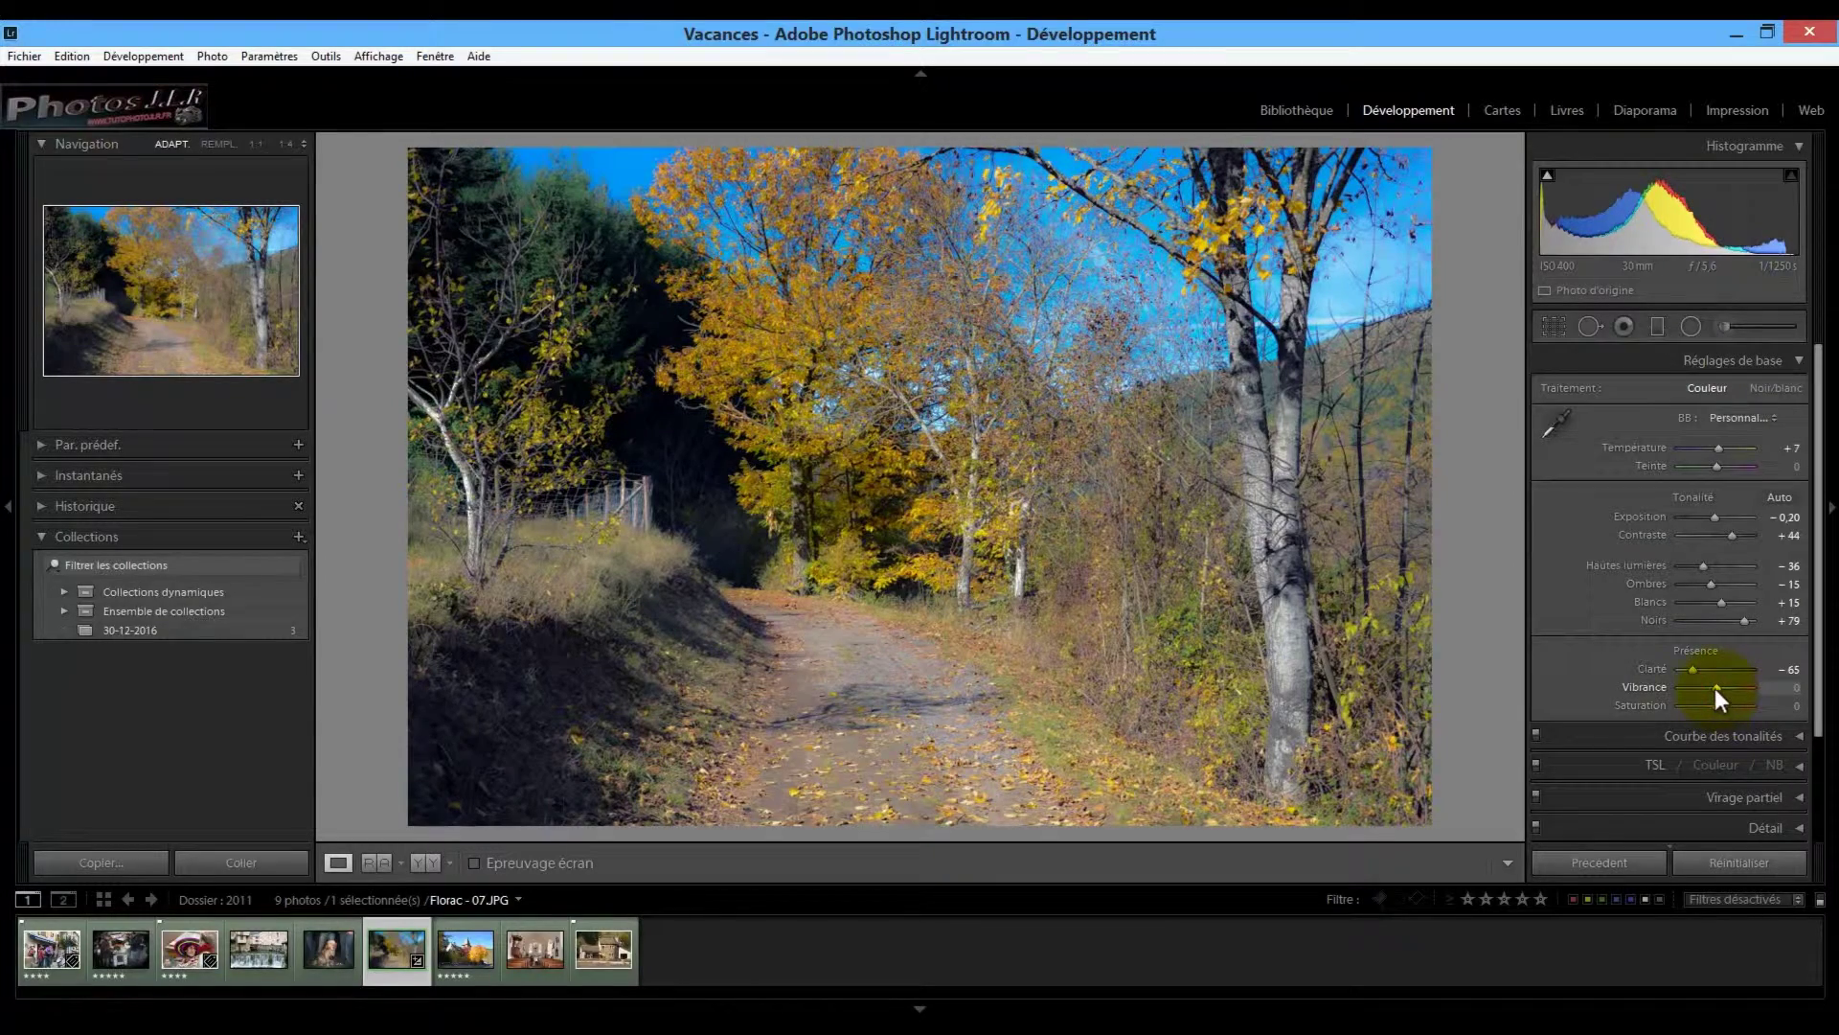
{"action": "double_click", "coordinate": [1693, 669]}
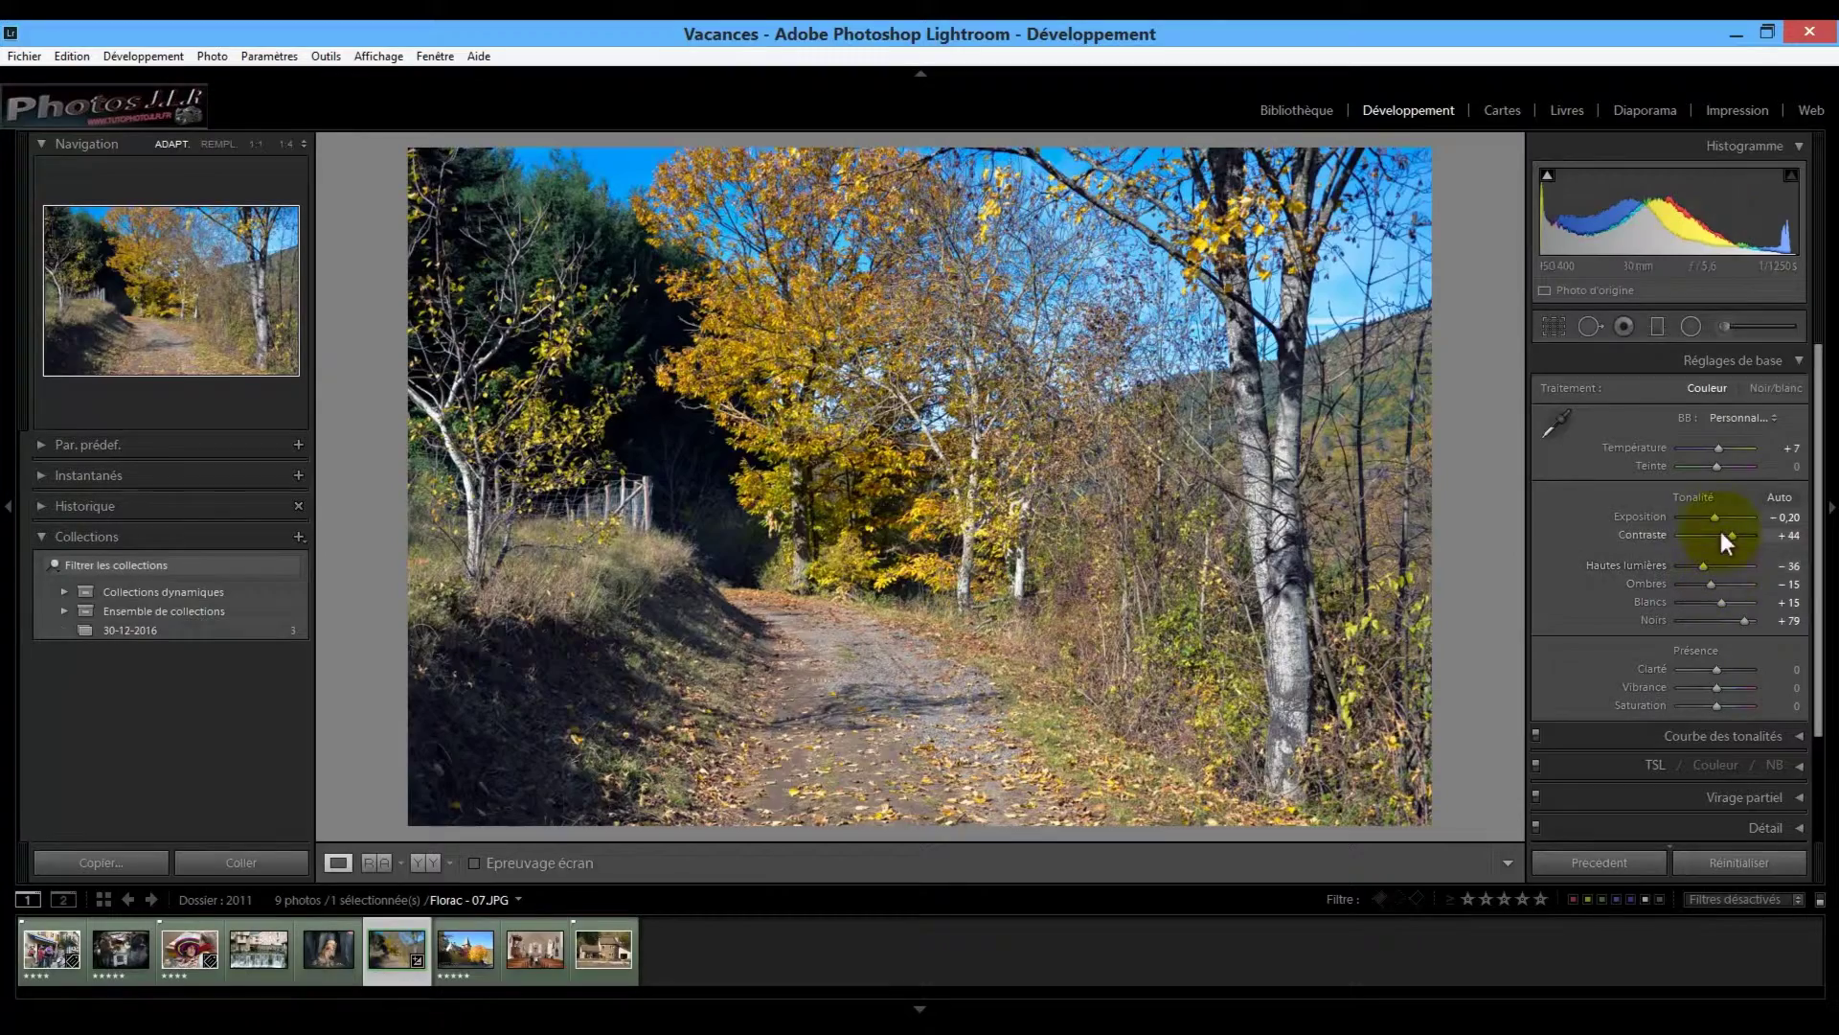
{"action": "mouse_move", "coordinate": [1716, 516]}
{"action": "left_mouse_down"}
{"action": "mouse_move", "coordinate": [1701, 519]}
{"action": "mouse_move", "coordinate": [1719, 523]}
{"action": "left_mouse_up"}
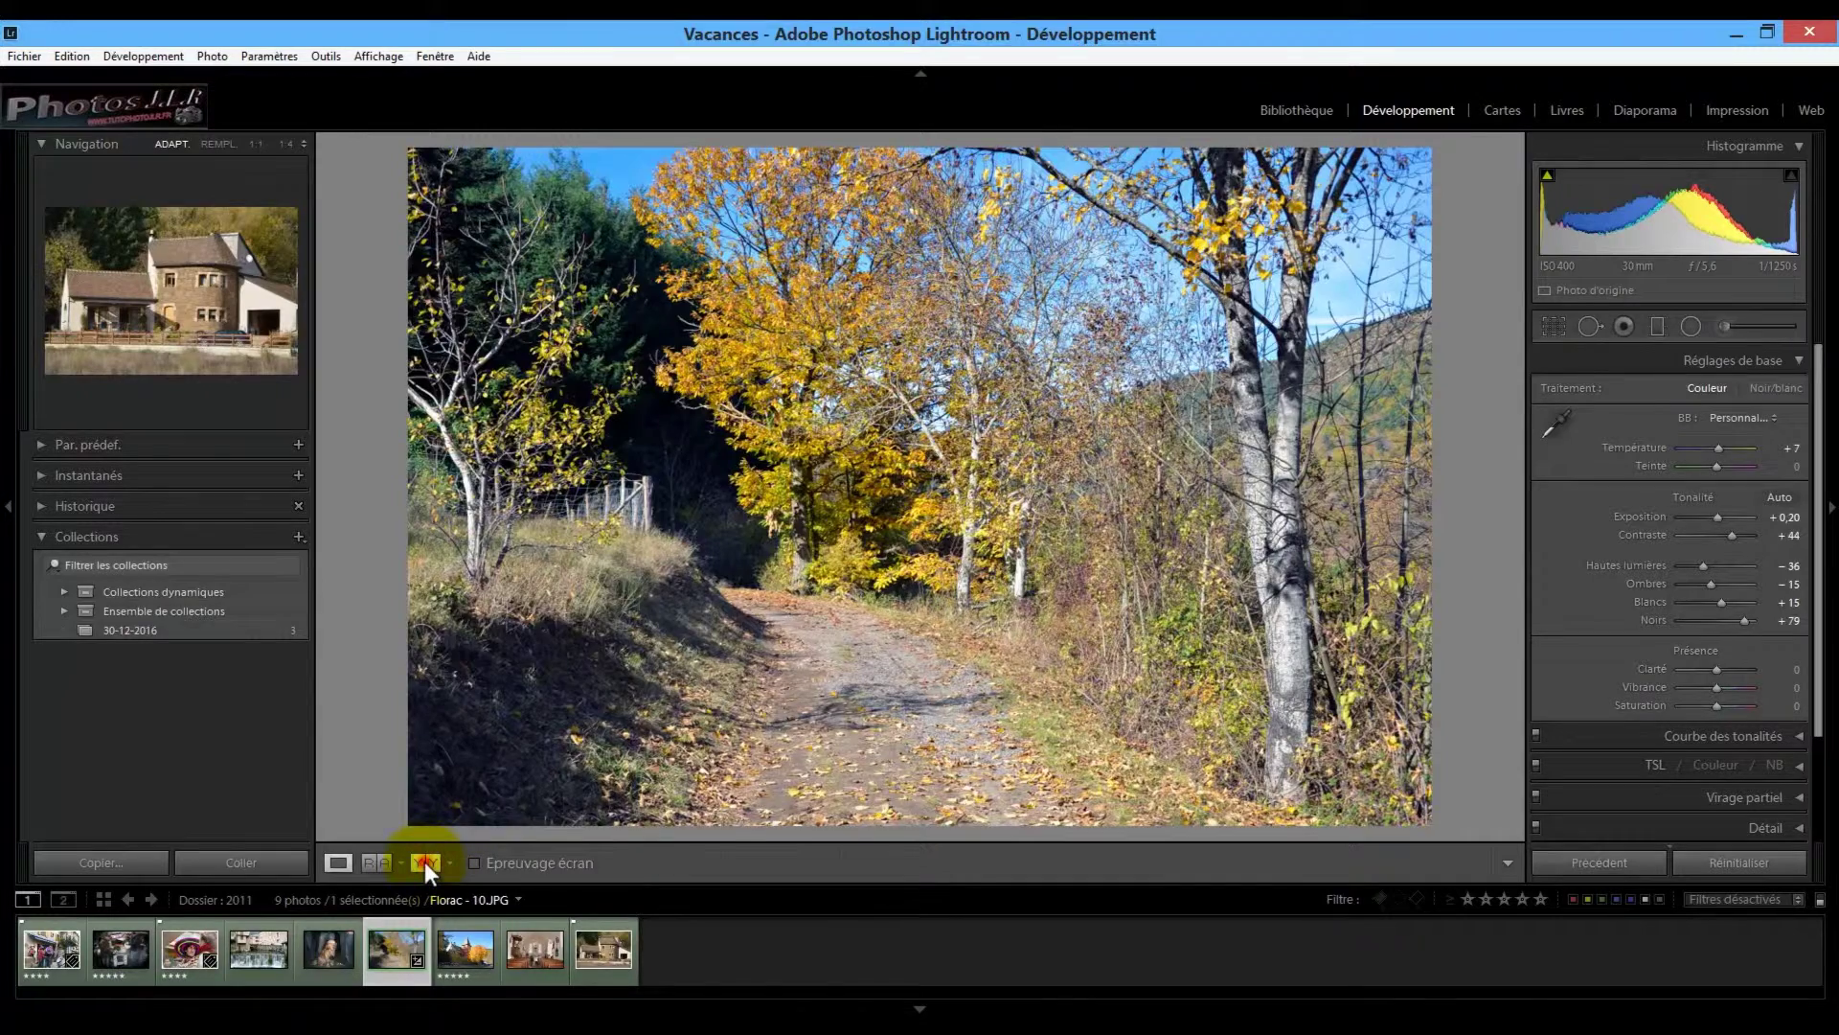
Show before/after as one image split into original and edited halves
{"action": "left_click", "coordinate": [423, 862]}
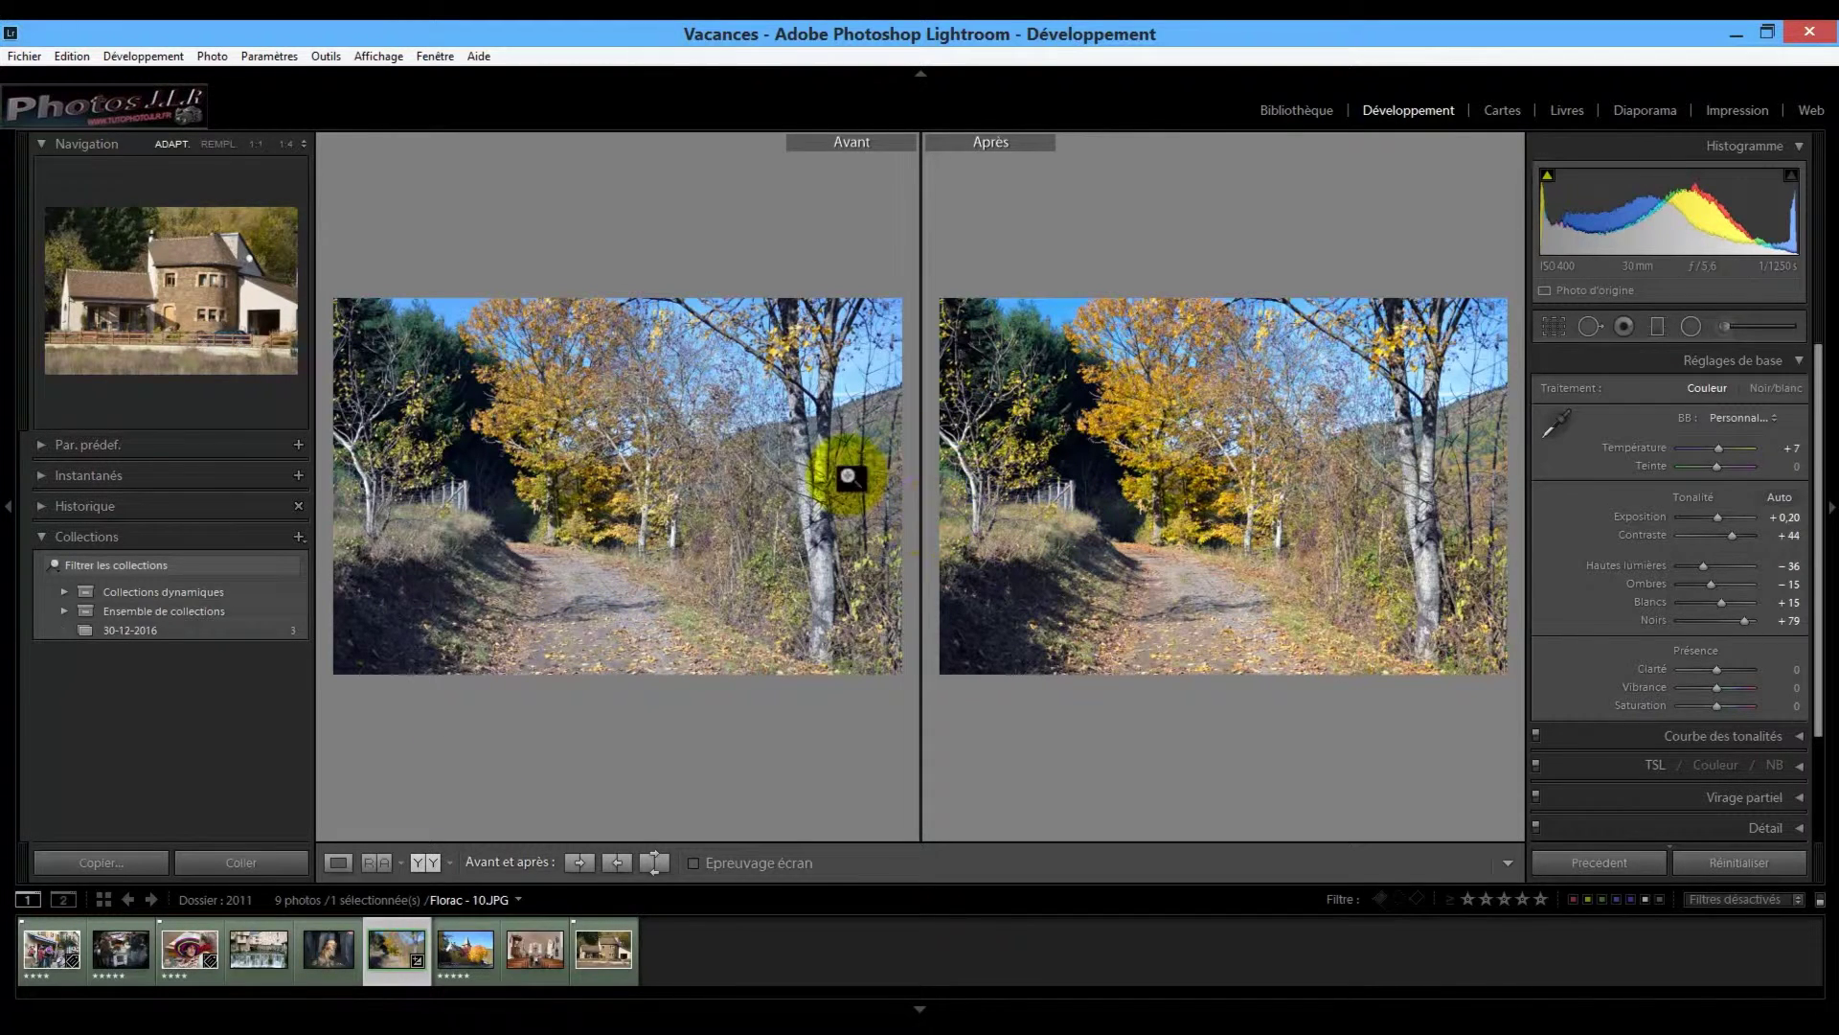
{"action": "left_click", "coordinate": [425, 864]}
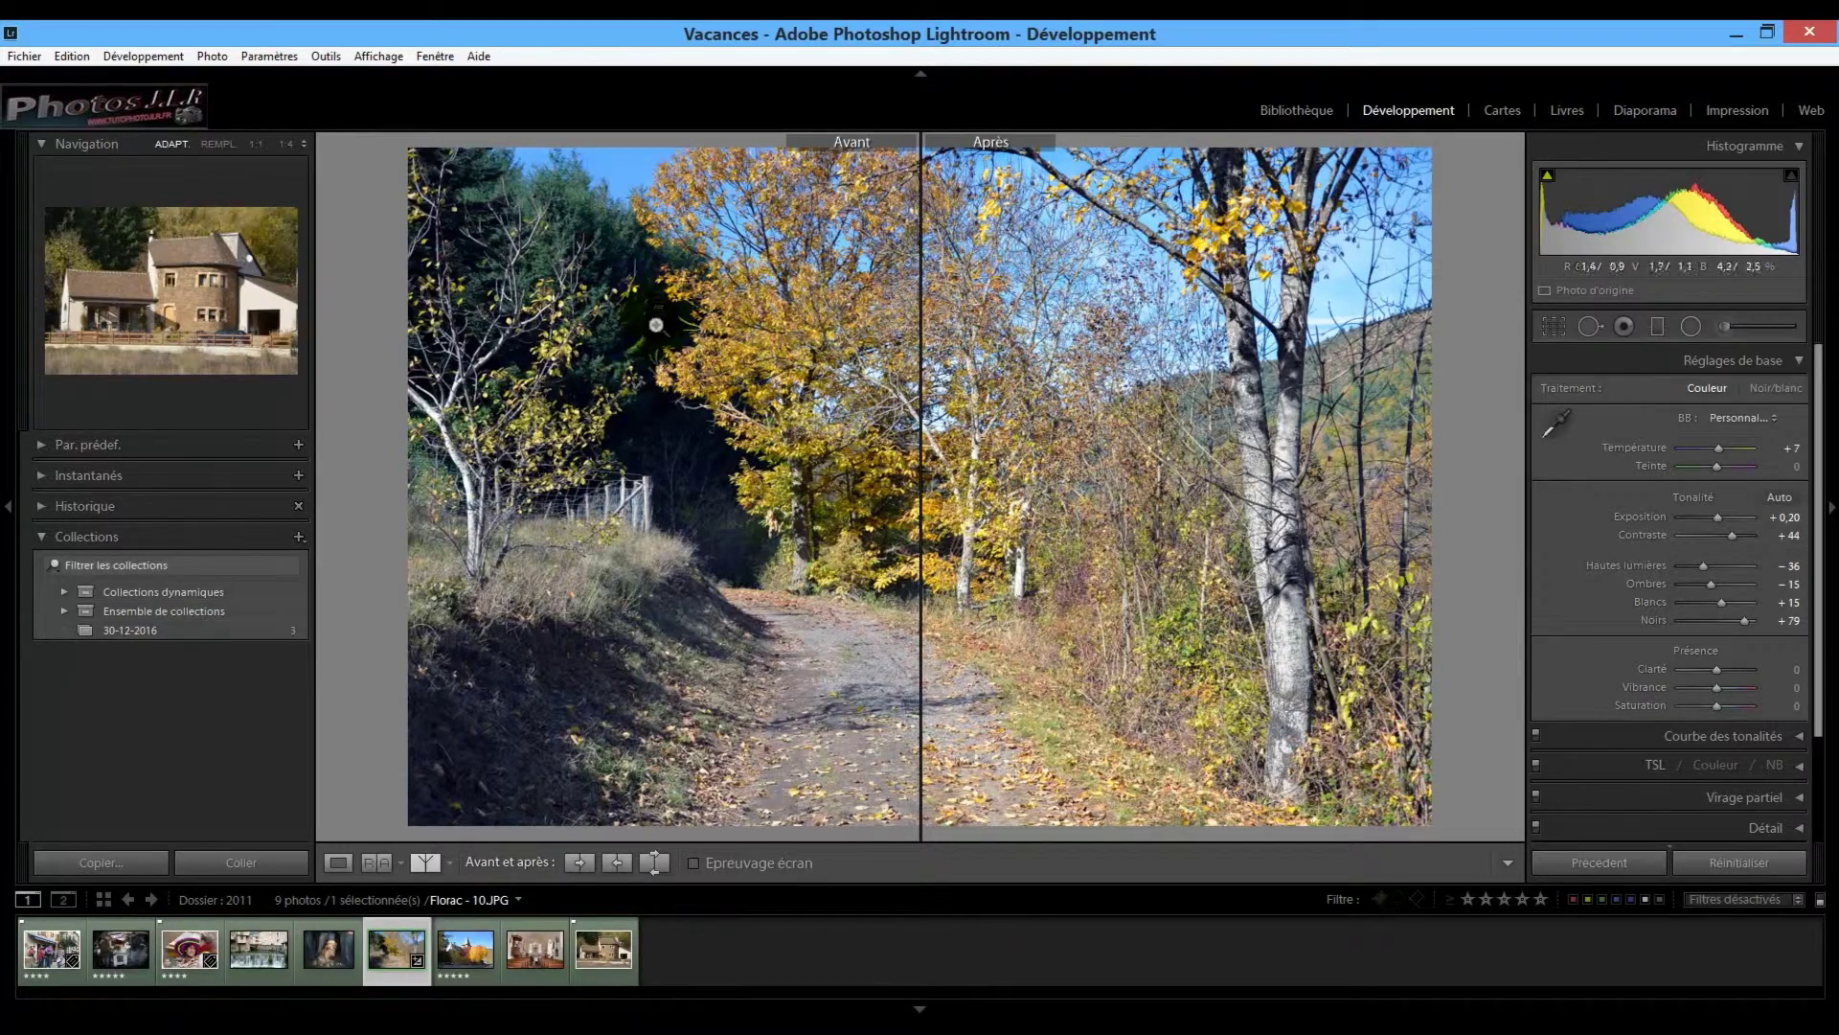
Cycle through the top/bottom and split before/after modes, then return to Loupe view
{"action": "left_click", "coordinate": [1203, 353]}
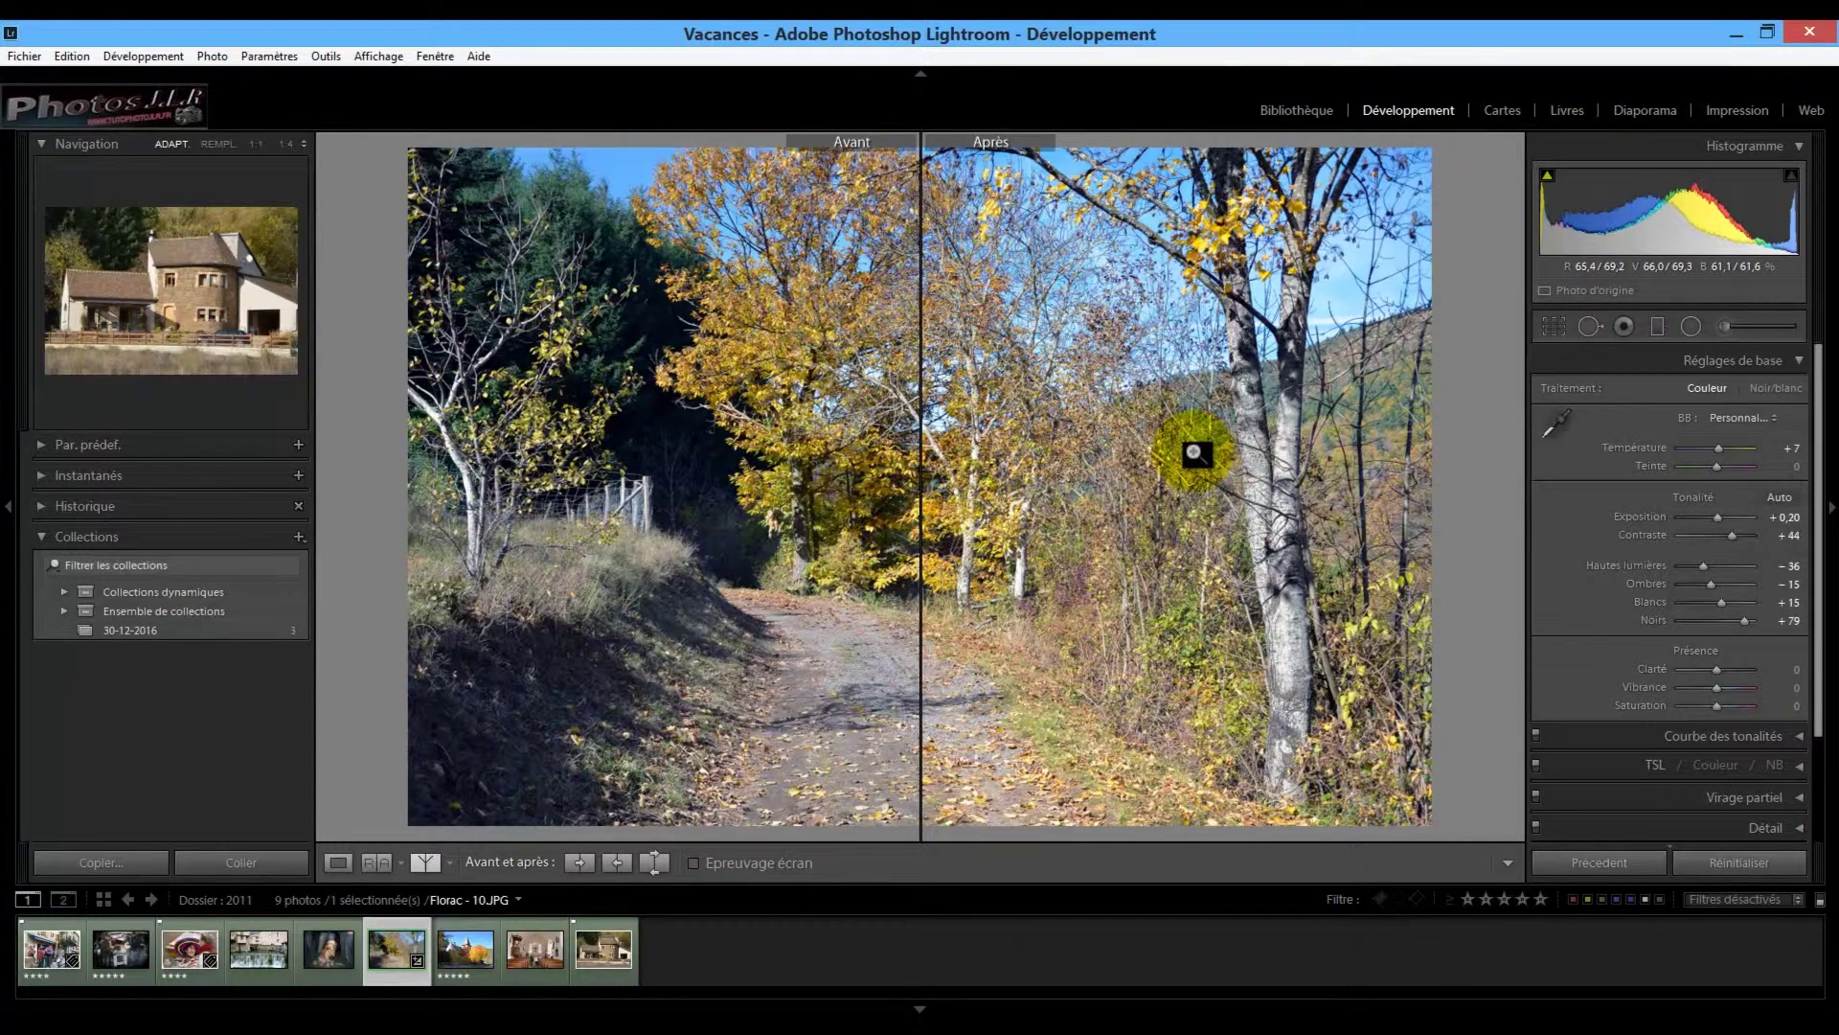
{"action": "left_click", "coordinate": [428, 862]}
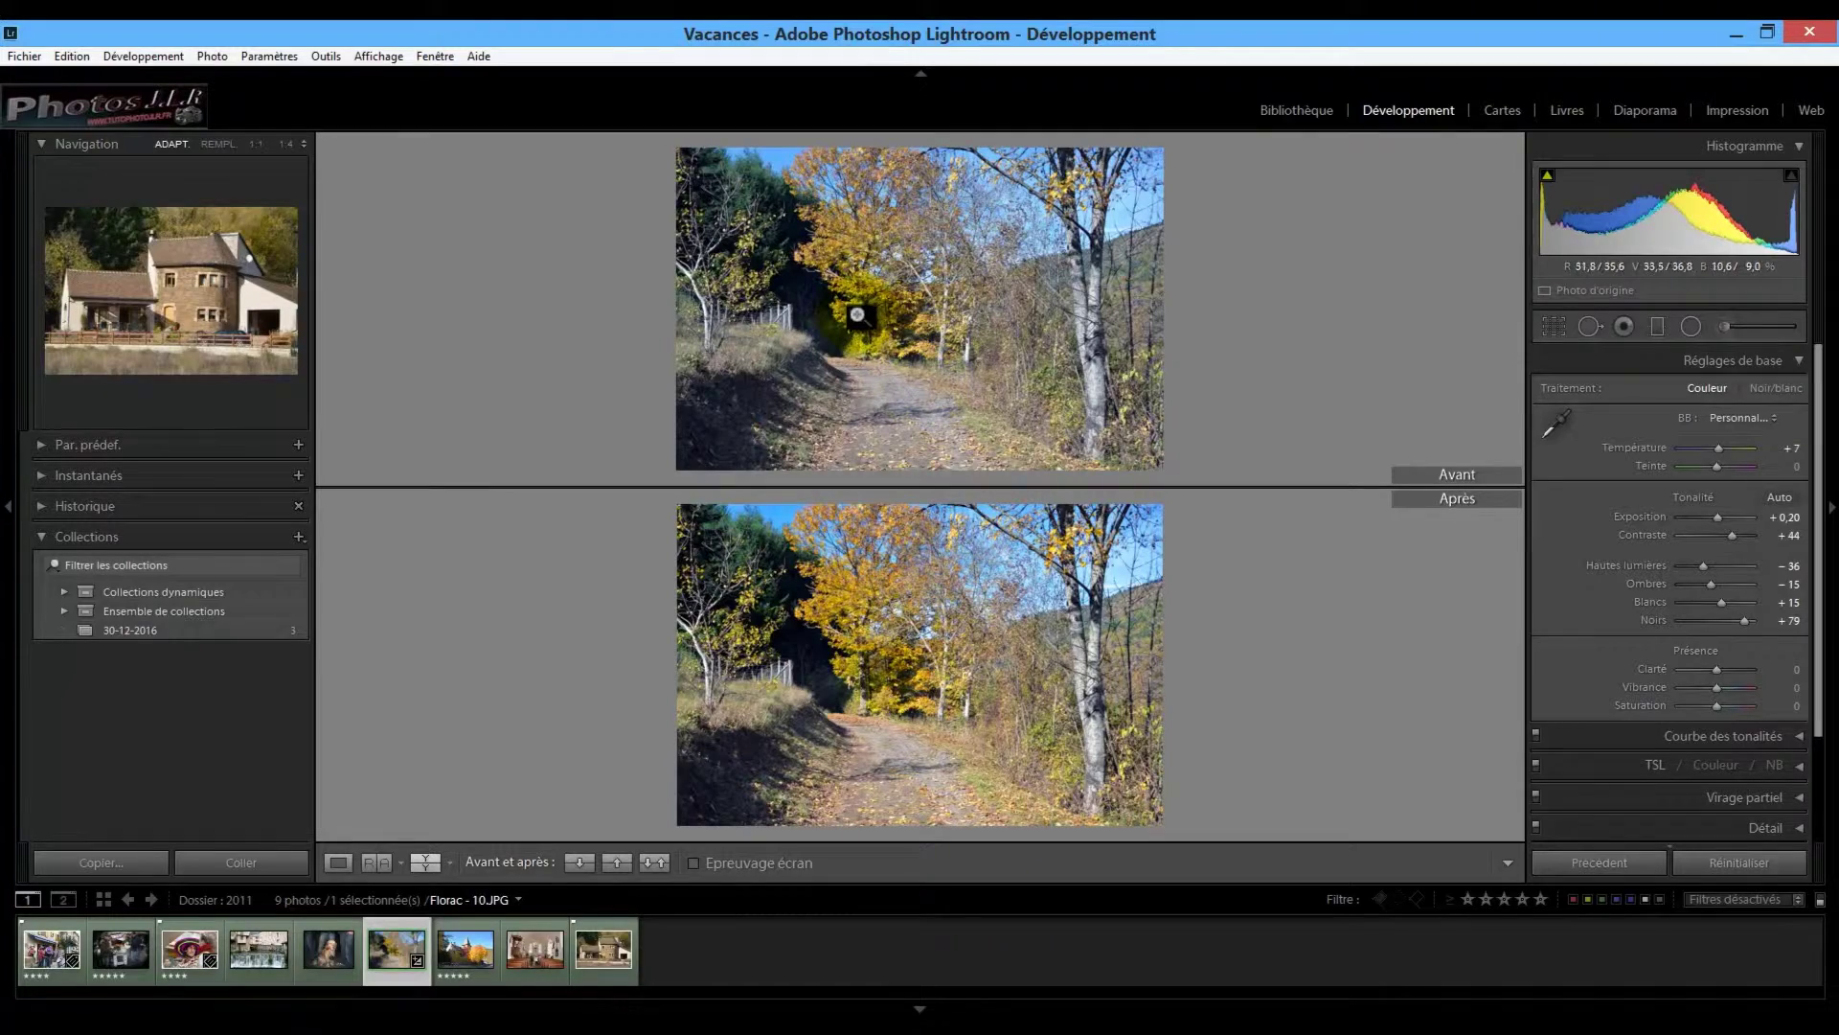
{"action": "left_click", "coordinate": [424, 864]}
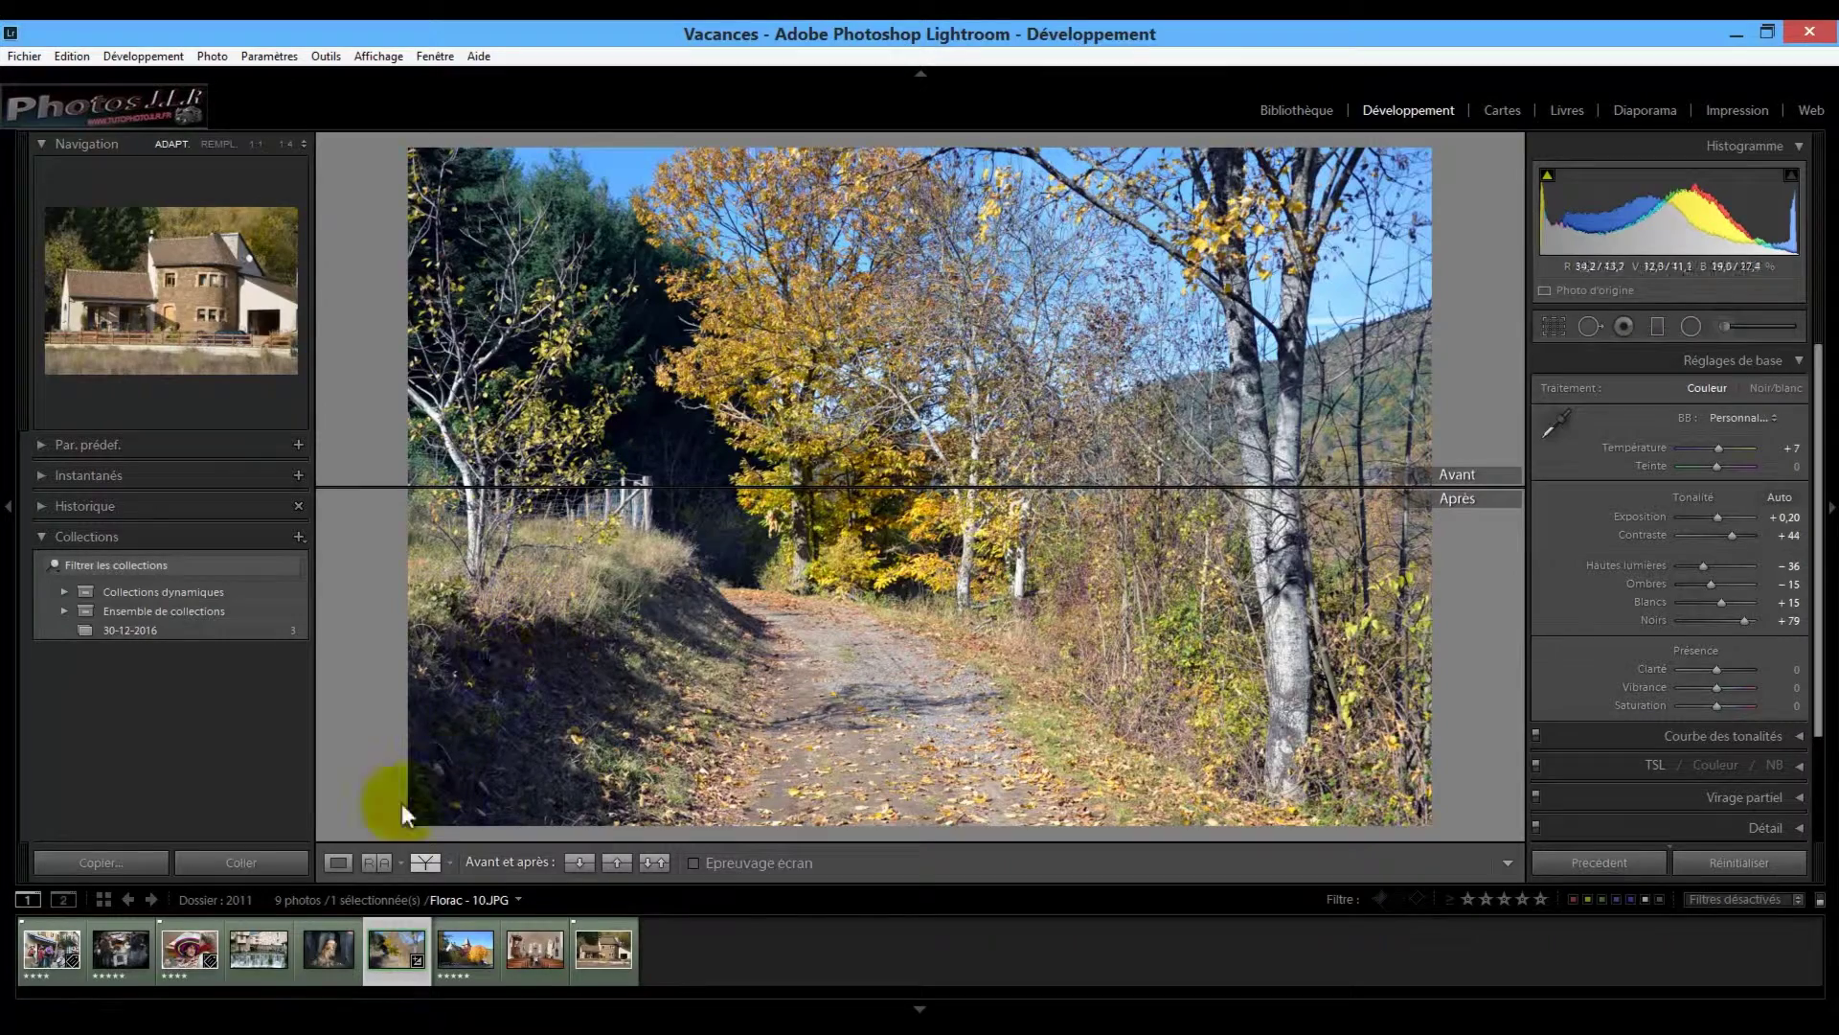
{"action": "left_click", "coordinate": [337, 865]}
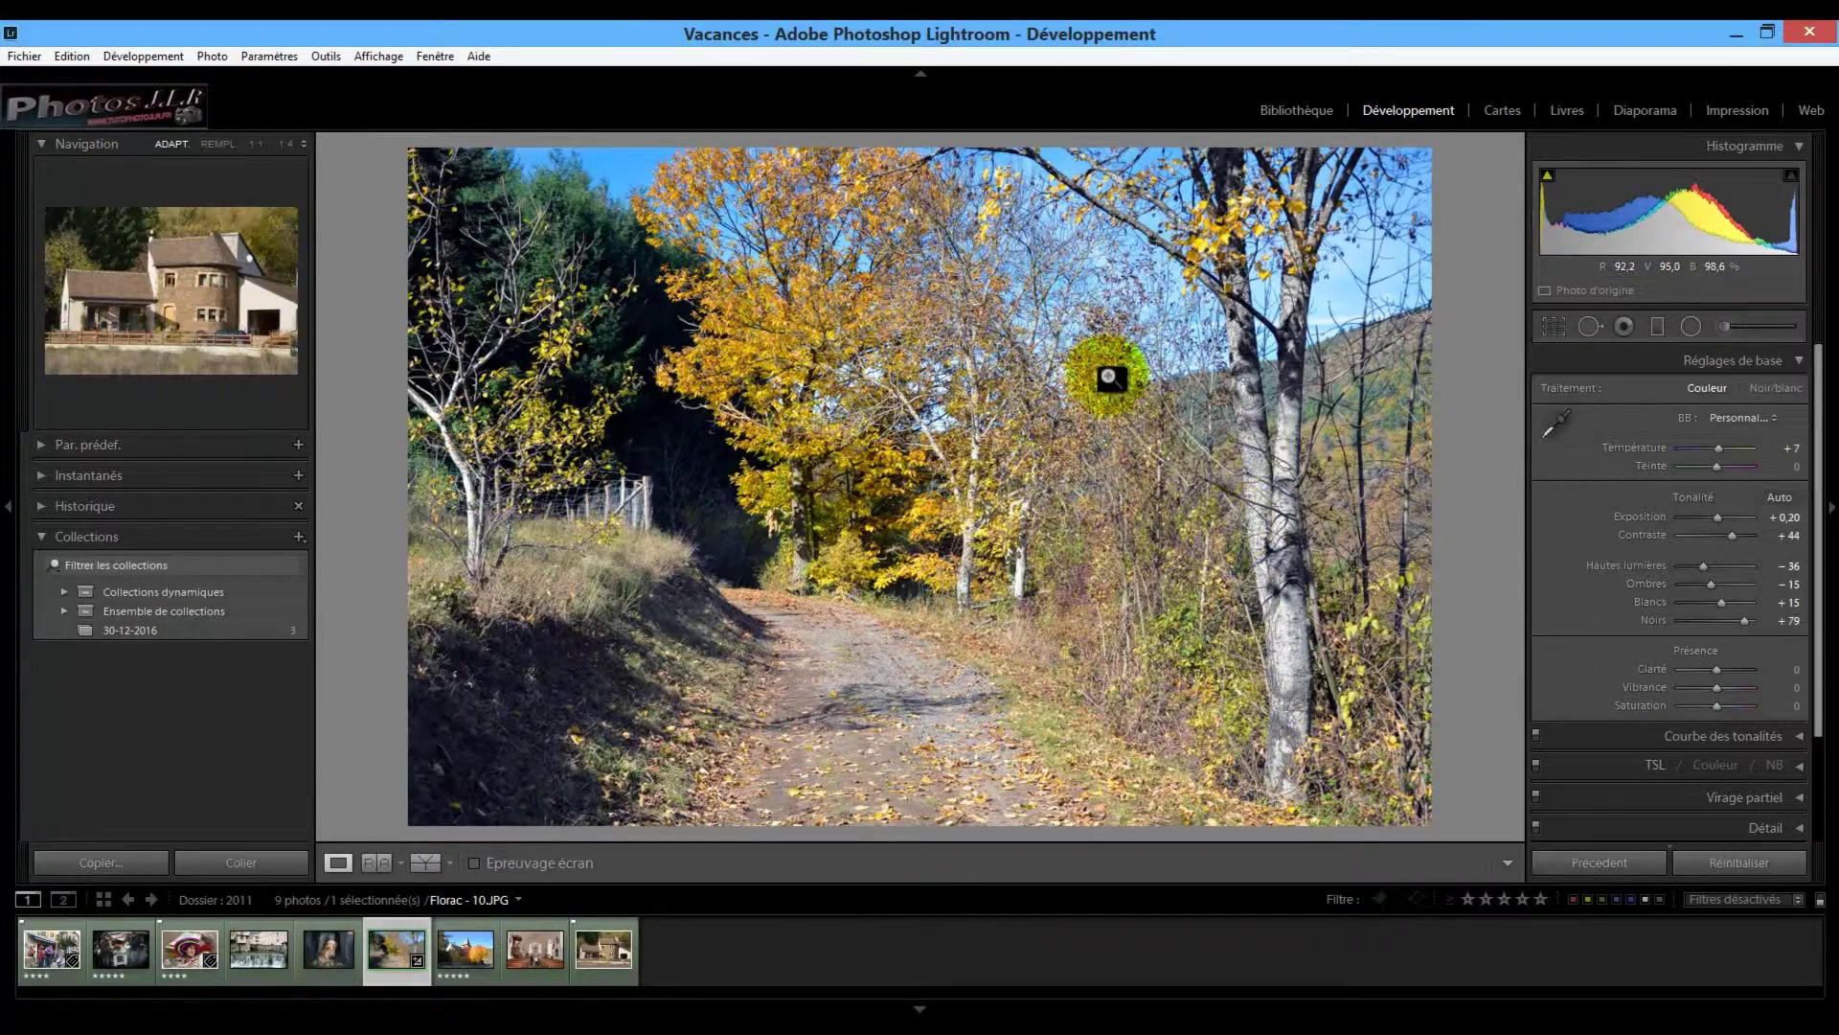
Reset all Develop adjustments and expand the Courbe des tonalités panel
{"action": "left_click", "coordinate": [1738, 866]}
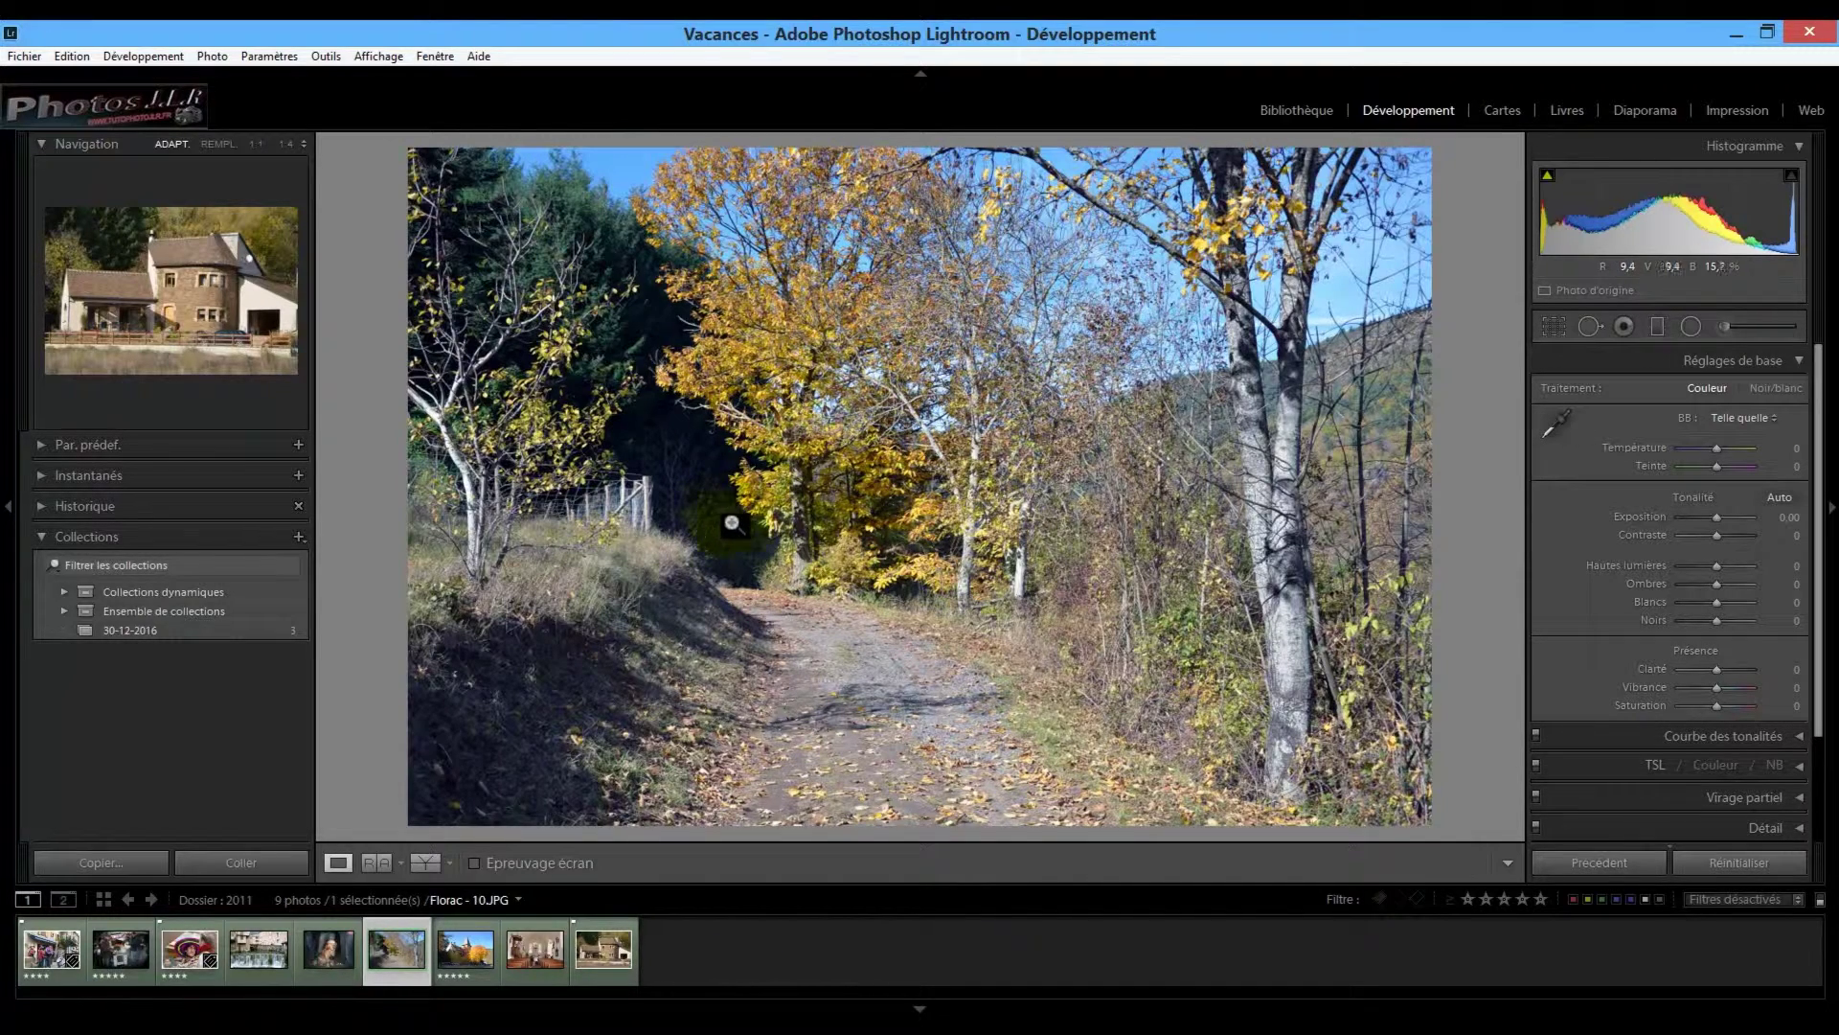
{"action": "left_click", "coordinate": [1801, 736]}
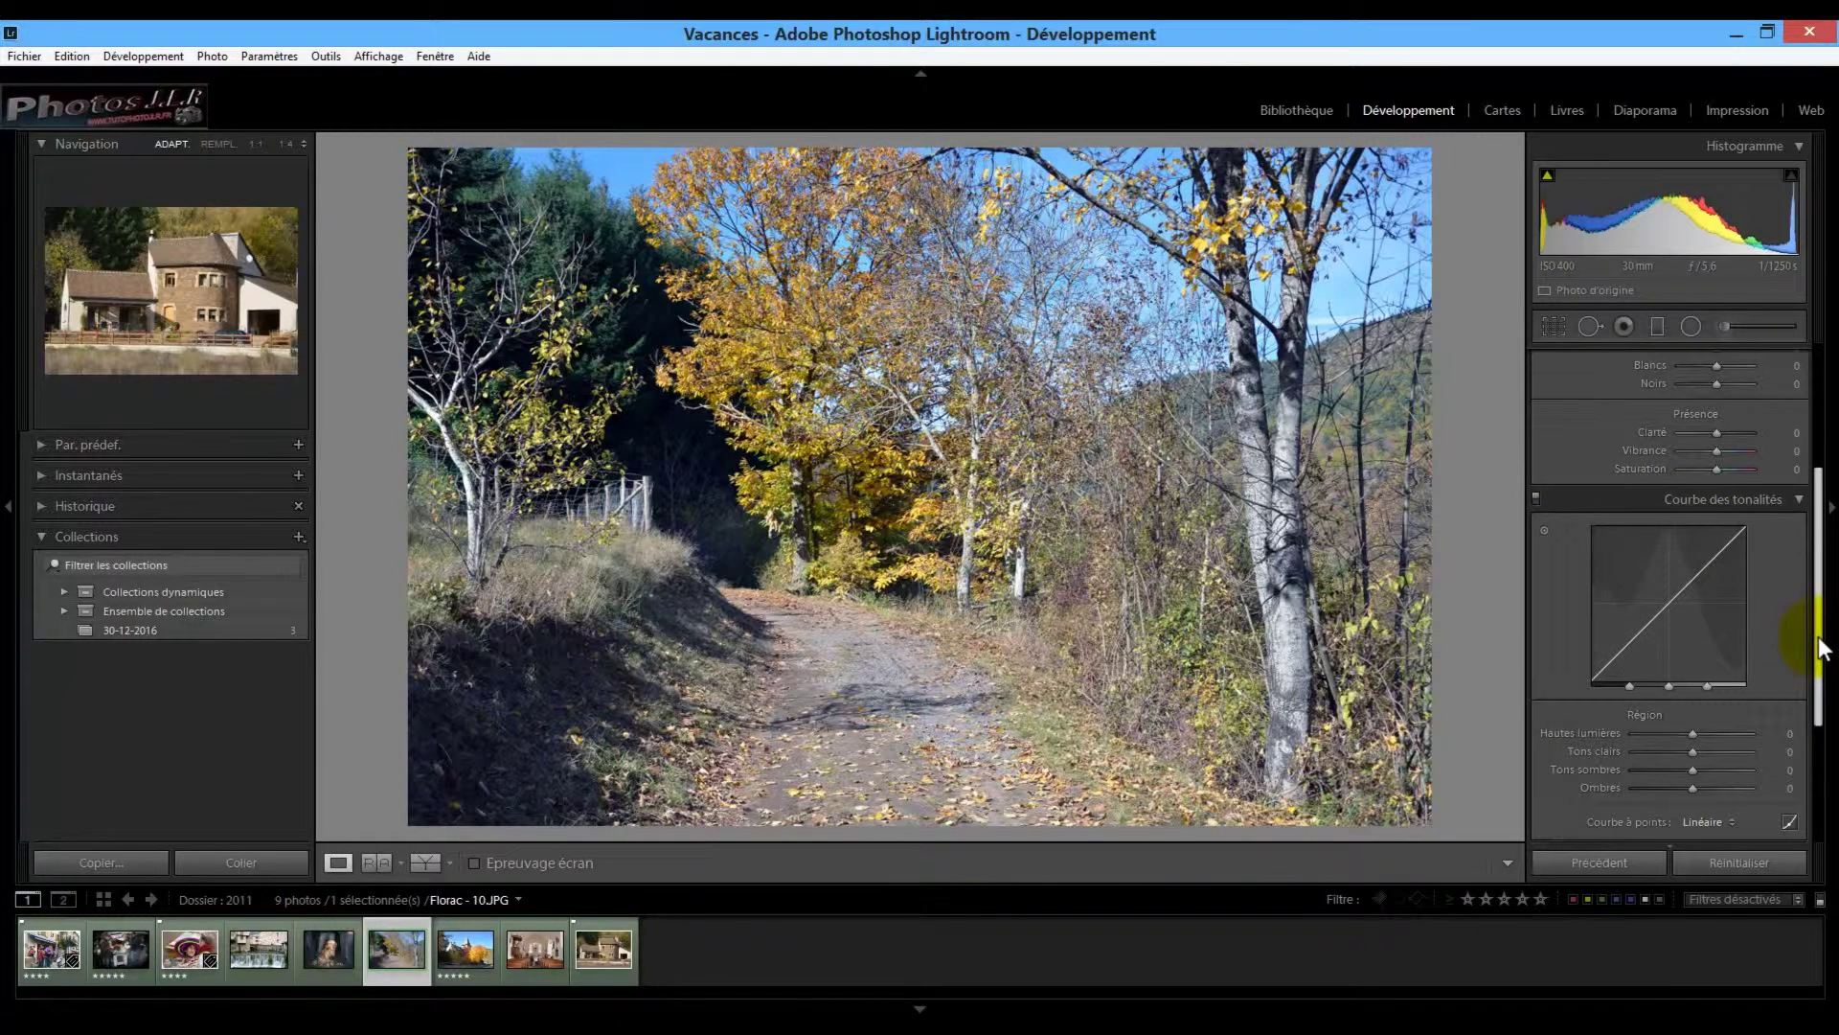
{"action": "mouse_move", "coordinate": [1820, 650]}
{"action": "left_mouse_down"}
{"action": "mouse_move", "coordinate": [1820, 724]}
{"action": "mouse_move", "coordinate": [1820, 513]}
{"action": "left_mouse_up"}
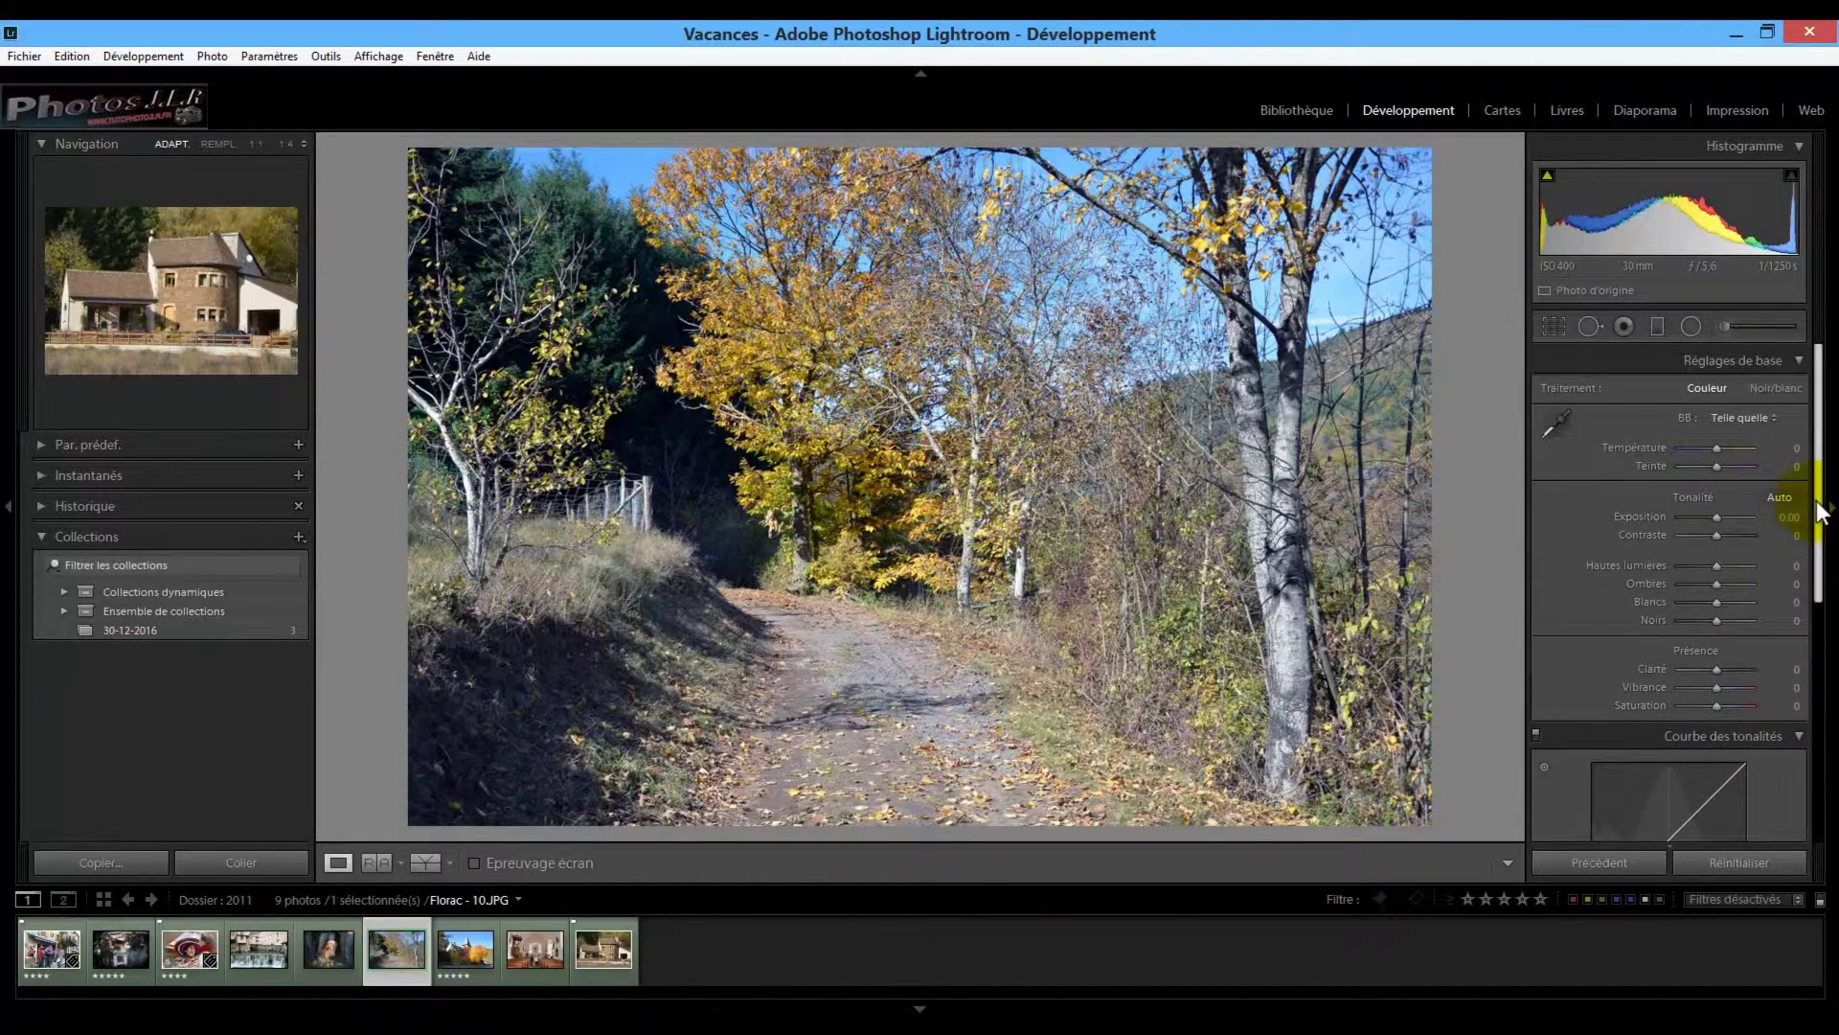
{"action": "scroll", "coordinate": [1820, 522], "scroll_direction": "down", "scroll_amount": 2}
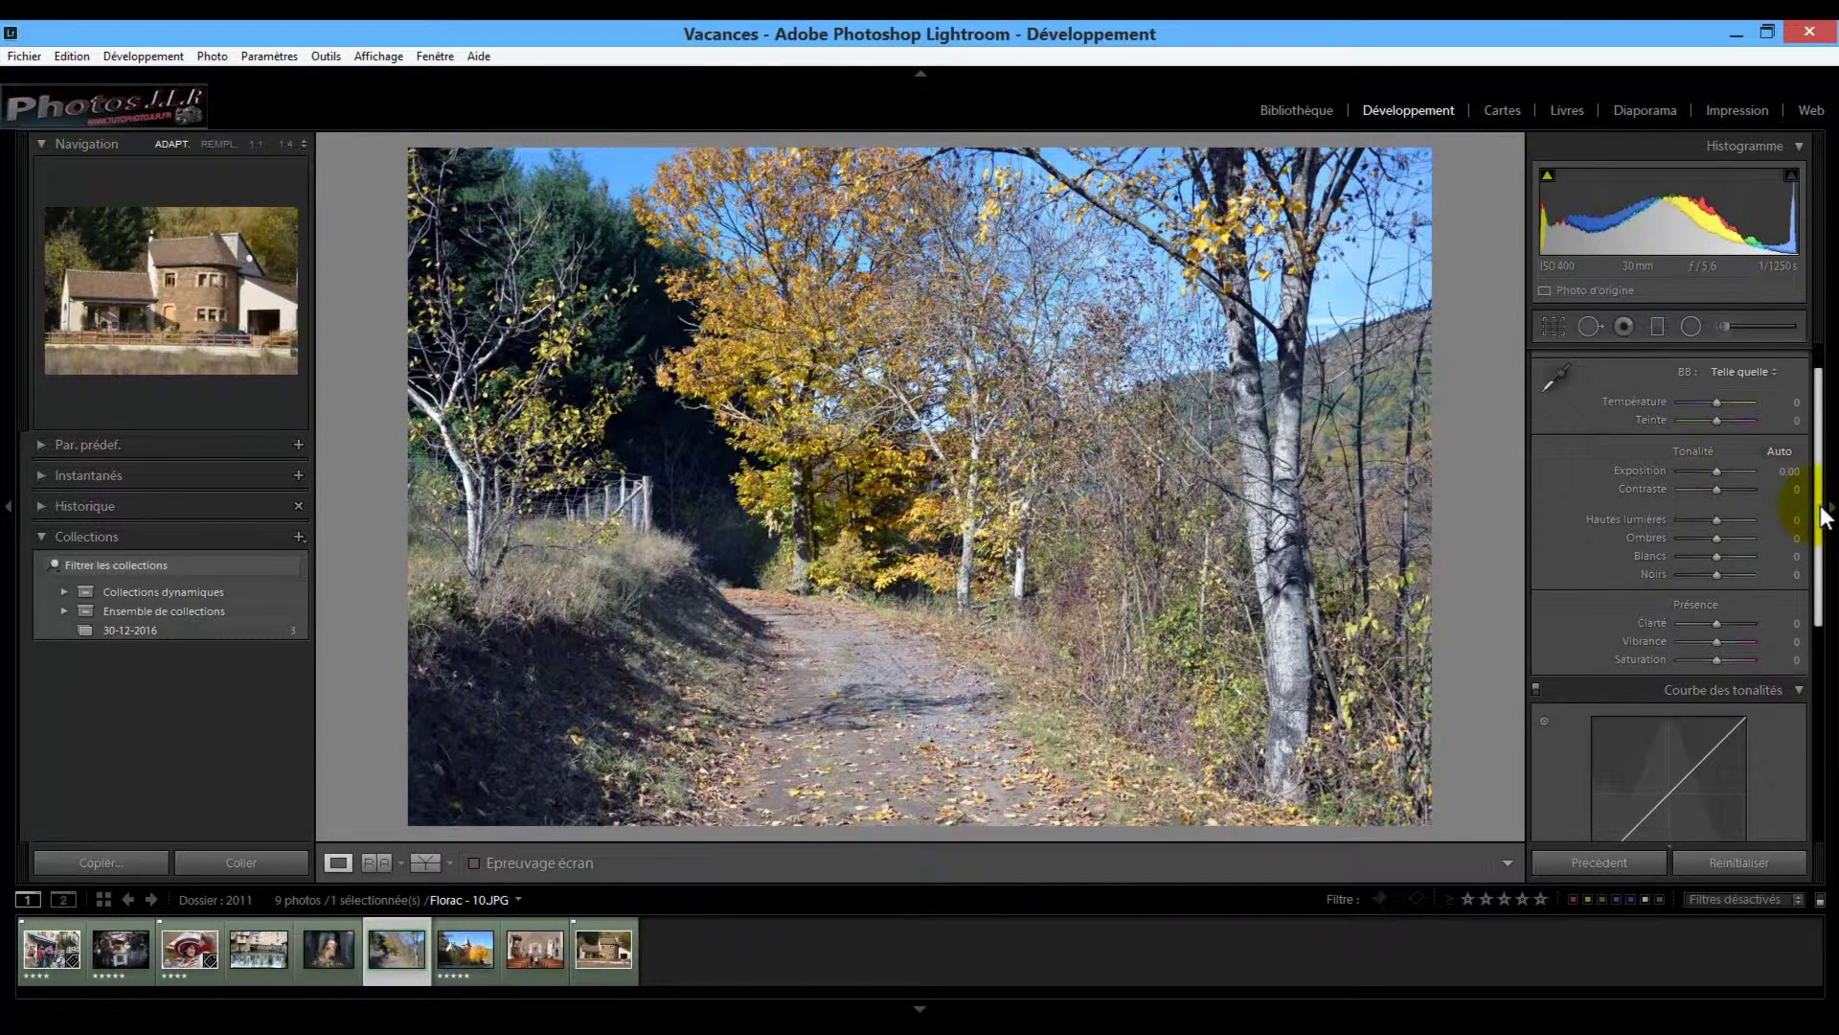
{"action": "left_click_drag", "start_coordinate": [1822, 459], "coordinate": [1830, 616]}
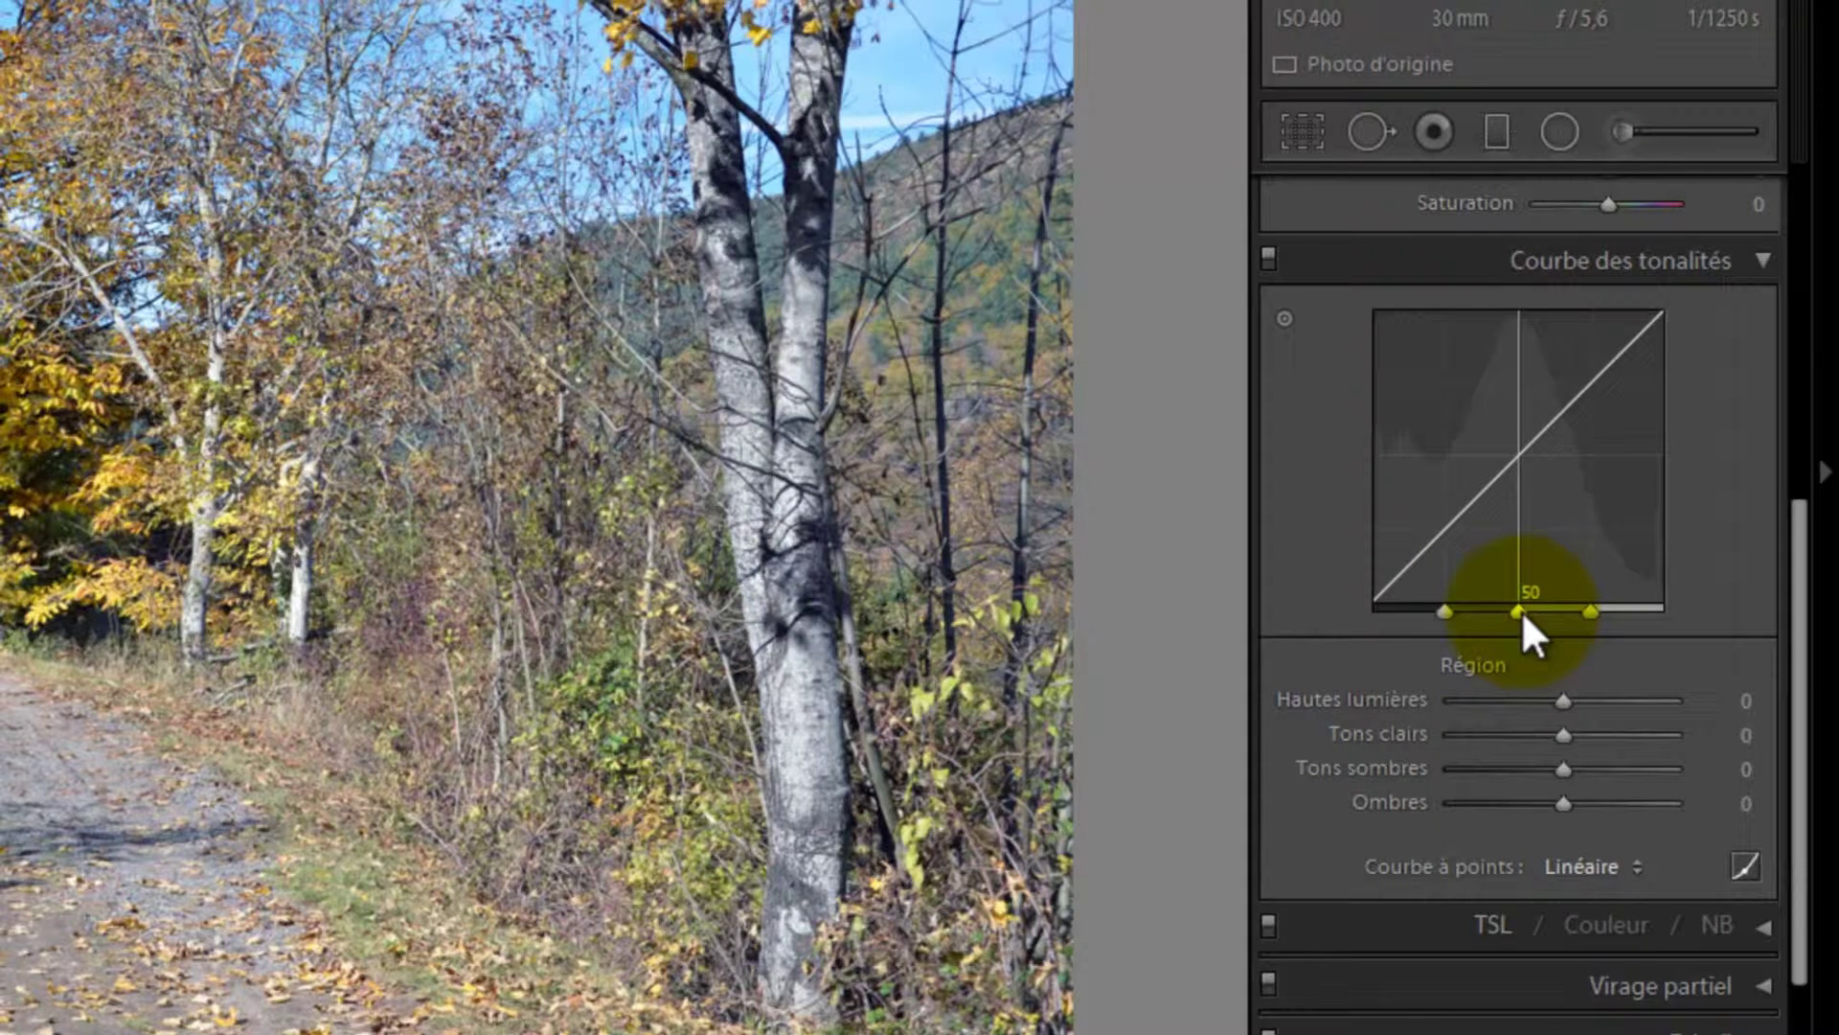
Move the midtone split point to 75, then drag the Tons clairs curve region down and up
{"action": "left_click_drag", "start_coordinate": [1521, 613], "coordinate": [1576, 618]}
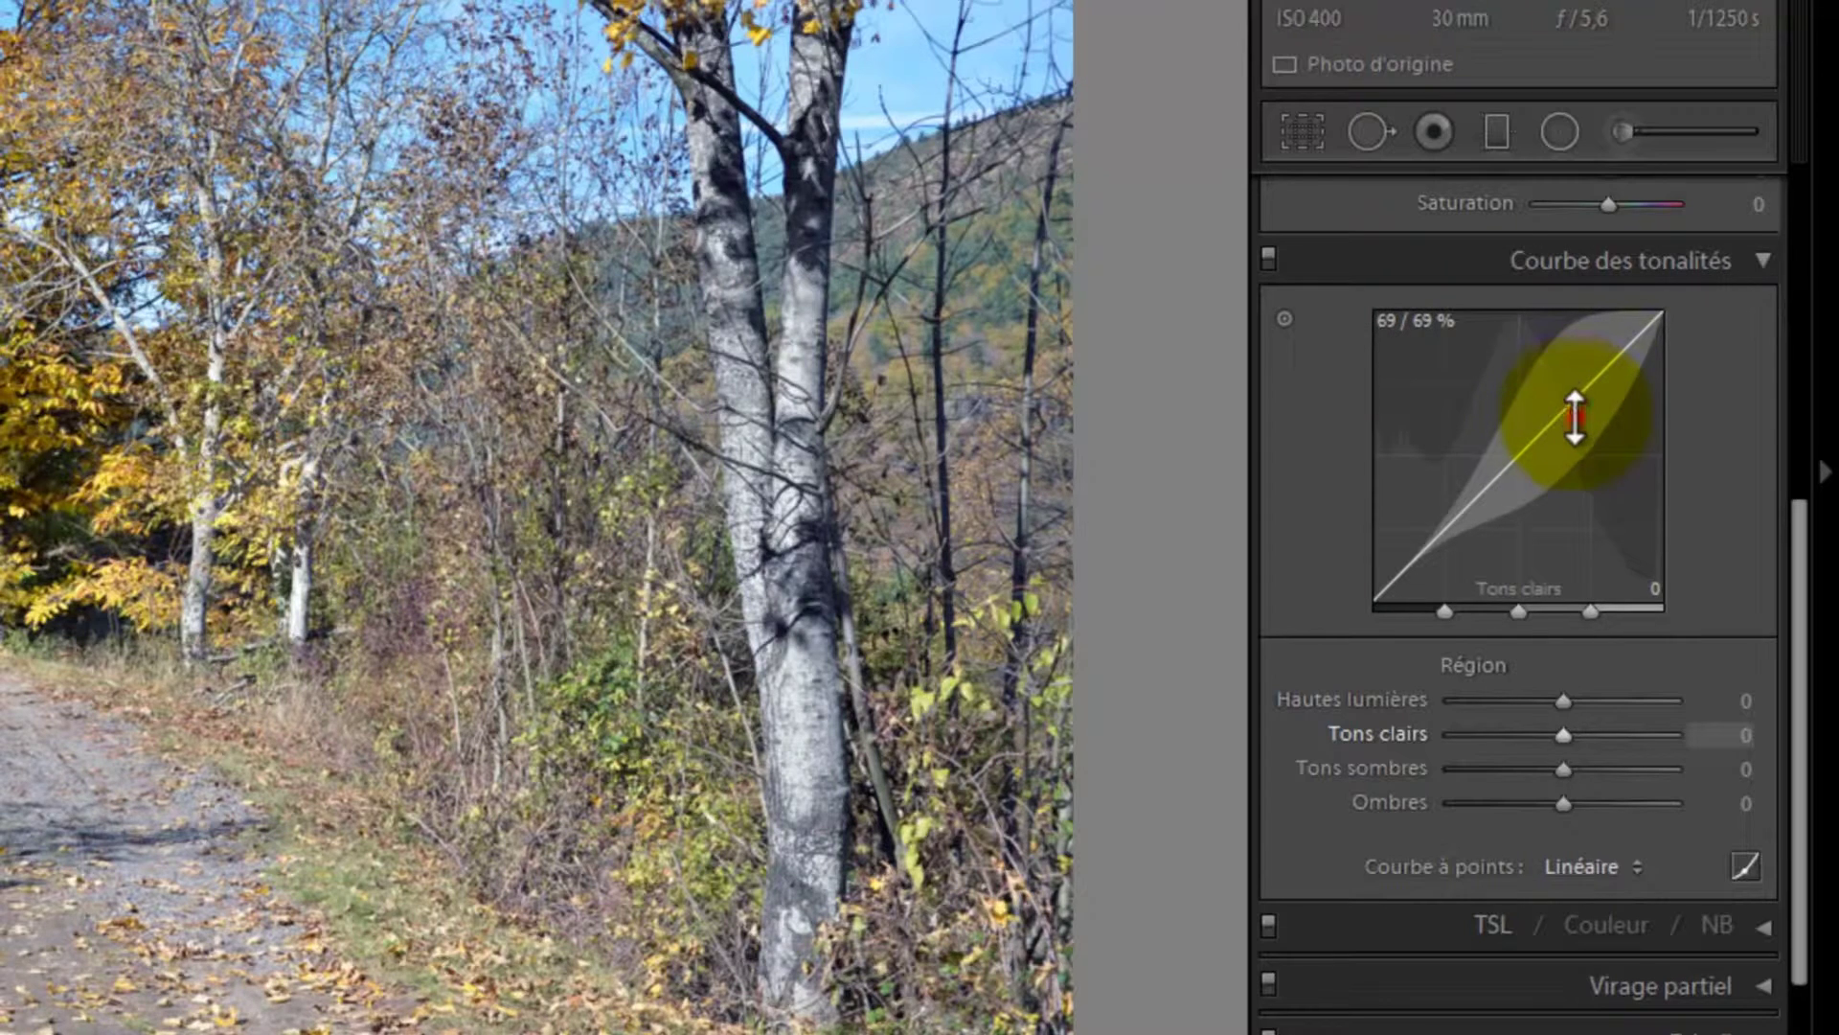
{"action": "left_click_drag", "start_coordinate": [1577, 425], "coordinate": [1611, 456]}
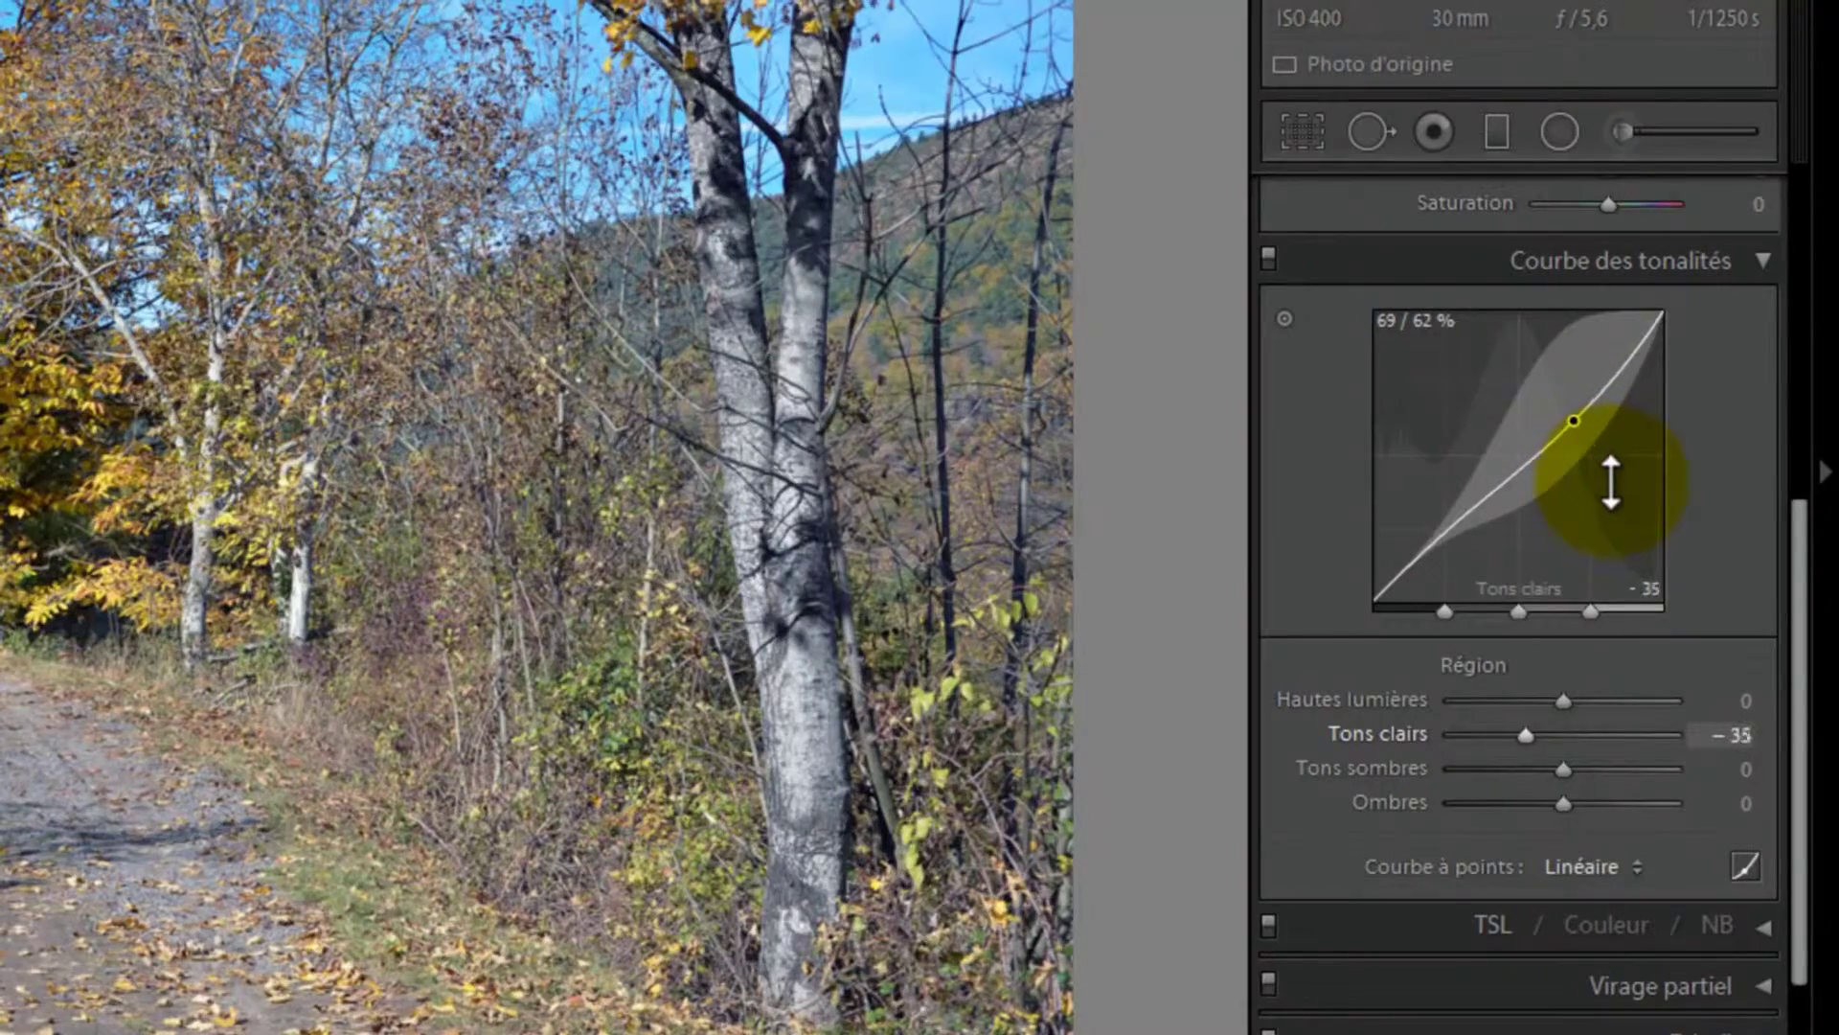
{"action": "mouse_move", "coordinate": [1611, 456]}
{"action": "left_mouse_down"}
{"action": "mouse_move", "coordinate": [1671, 501]}
{"action": "mouse_move", "coordinate": [1614, 398]}
{"action": "mouse_move", "coordinate": [1572, 390]}
{"action": "mouse_move", "coordinate": [1589, 414]}
{"action": "mouse_move", "coordinate": [1519, 345]}
{"action": "mouse_move", "coordinate": [1457, 383]}
{"action": "mouse_move", "coordinate": [1485, 397]}
{"action": "mouse_move", "coordinate": [1431, 372]}
{"action": "mouse_move", "coordinate": [1367, 390]}
{"action": "mouse_move", "coordinate": [1232, 485]}
{"action": "mouse_move", "coordinate": [1166, 488]}
{"action": "mouse_move", "coordinate": [1059, 415]}
{"action": "mouse_move", "coordinate": [1006, 418]}
{"action": "left_mouse_up"}
{"action": "mouse_move", "coordinate": [1036, 436]}
{"action": "left_mouse_down"}
{"action": "mouse_move", "coordinate": [1204, 575]}
{"action": "mouse_move", "coordinate": [1060, 402]}
{"action": "mouse_move", "coordinate": [882, 394]}
{"action": "mouse_move", "coordinate": [575, 460]}
{"action": "left_mouse_up"}
Reset Tons clairs, raise it to +25, then pull Tons sombres down to −18
{"action": "double_click", "coordinate": [1530, 395]}
{"action": "mouse_move", "coordinate": [1531, 394]}
{"action": "left_mouse_down"}
{"action": "mouse_move", "coordinate": [1325, 347]}
{"action": "mouse_move", "coordinate": [1218, 387]}
{"action": "mouse_move", "coordinate": [1212, 358]}
{"action": "mouse_move", "coordinate": [1163, 388]}
{"action": "mouse_move", "coordinate": [1158, 316]}
{"action": "mouse_move", "coordinate": [1137, 374]}
{"action": "mouse_move", "coordinate": [1134, 350]}
{"action": "left_mouse_up"}
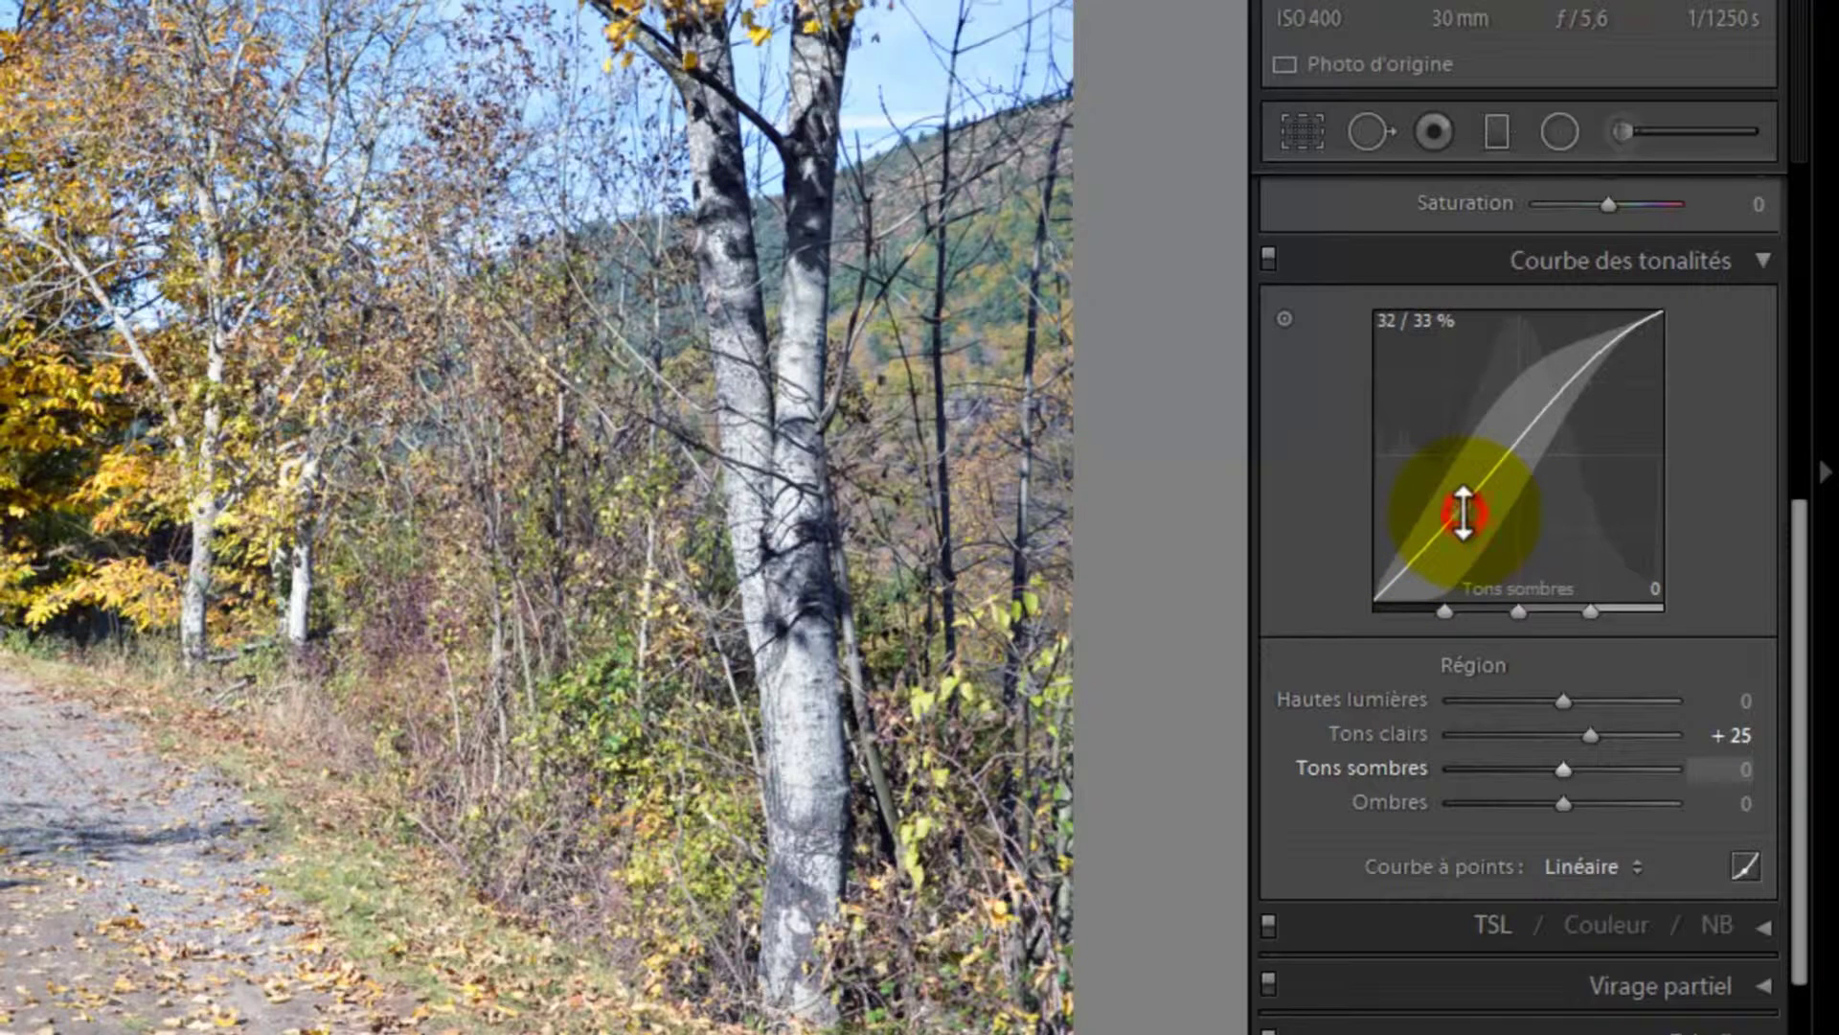
{"action": "mouse_move", "coordinate": [1464, 514]}
{"action": "left_mouse_down"}
{"action": "mouse_move", "coordinate": [1481, 530]}
{"action": "mouse_move", "coordinate": [1457, 485]}
{"action": "mouse_move", "coordinate": [1359, 439]}
{"action": "mouse_move", "coordinate": [1391, 484]}
{"action": "mouse_move", "coordinate": [1560, 575]}
{"action": "mouse_move", "coordinate": [1407, 470]}
{"action": "mouse_move", "coordinate": [1457, 514]}
{"action": "mouse_move", "coordinate": [1577, 563]}
{"action": "mouse_move", "coordinate": [1548, 526]}
{"action": "mouse_move", "coordinate": [1577, 544]}
{"action": "left_mouse_up"}
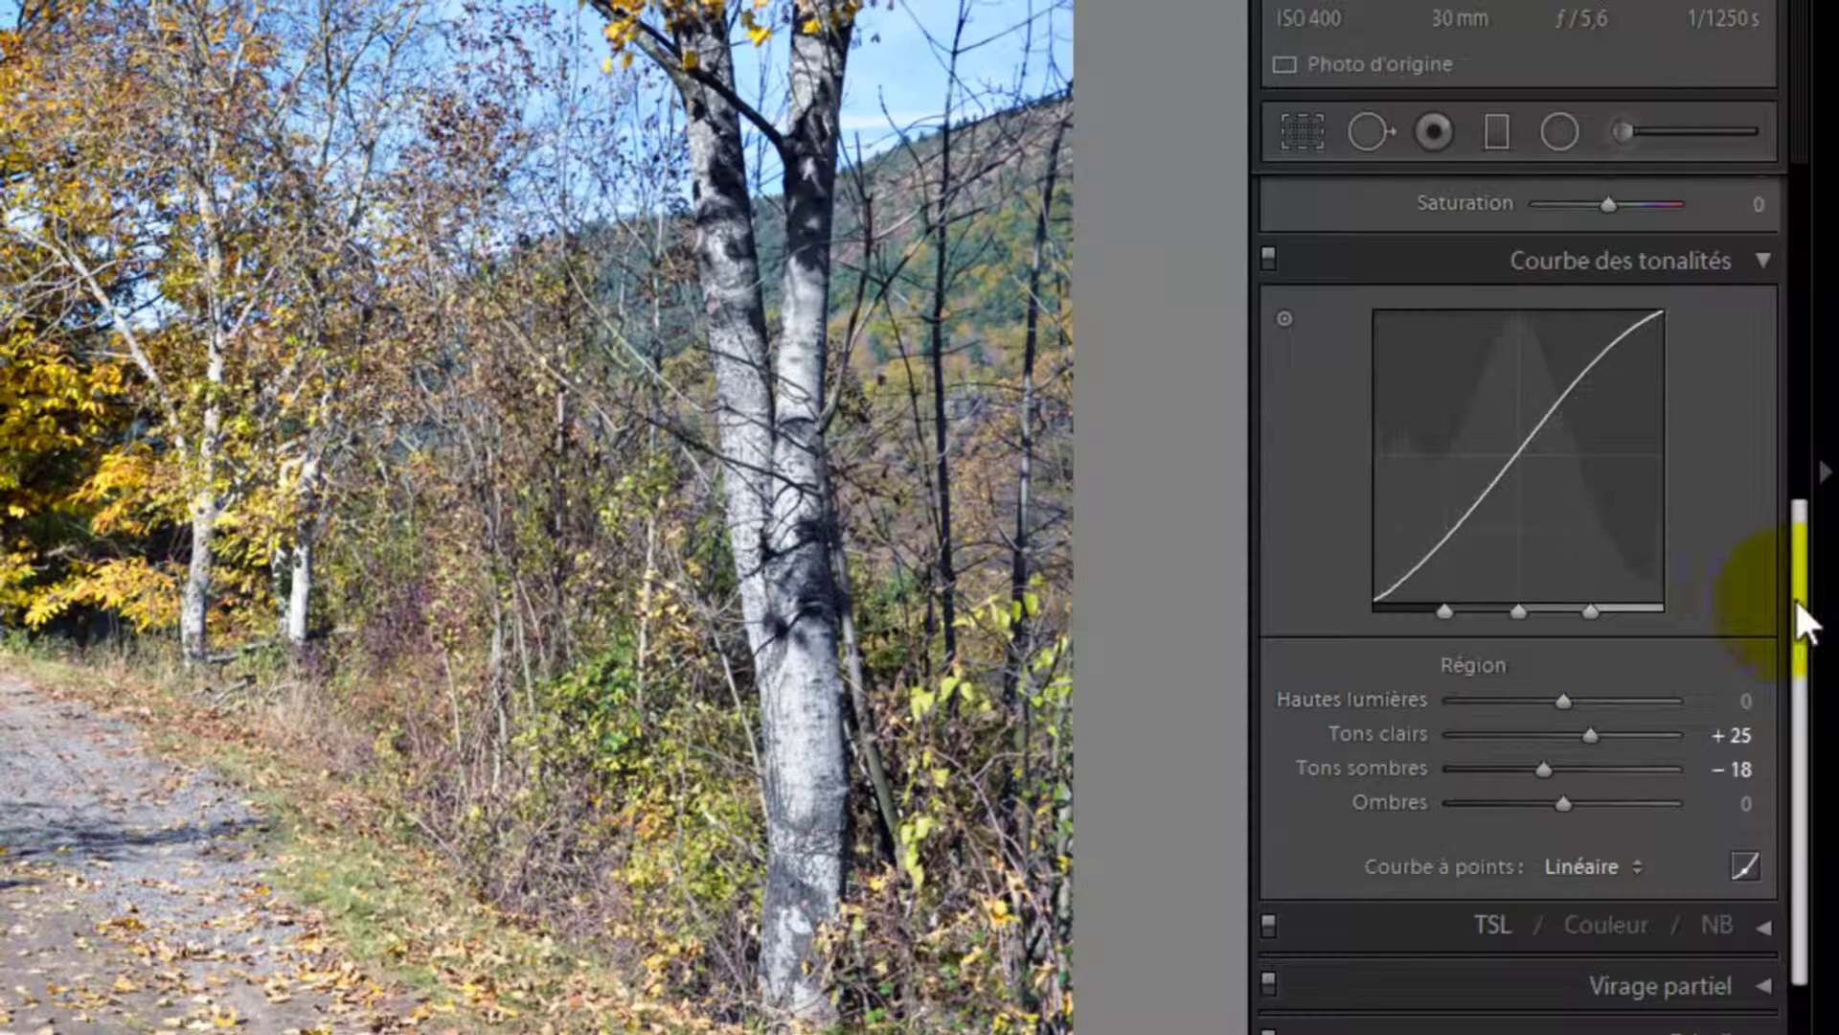
Drag the Région sliders to Hautes lumières −66, Tons clairs −7, Tons sombres −30, Ombres −16
{"action": "left_click_drag", "start_coordinate": [1802, 596], "coordinate": [1788, 213]}
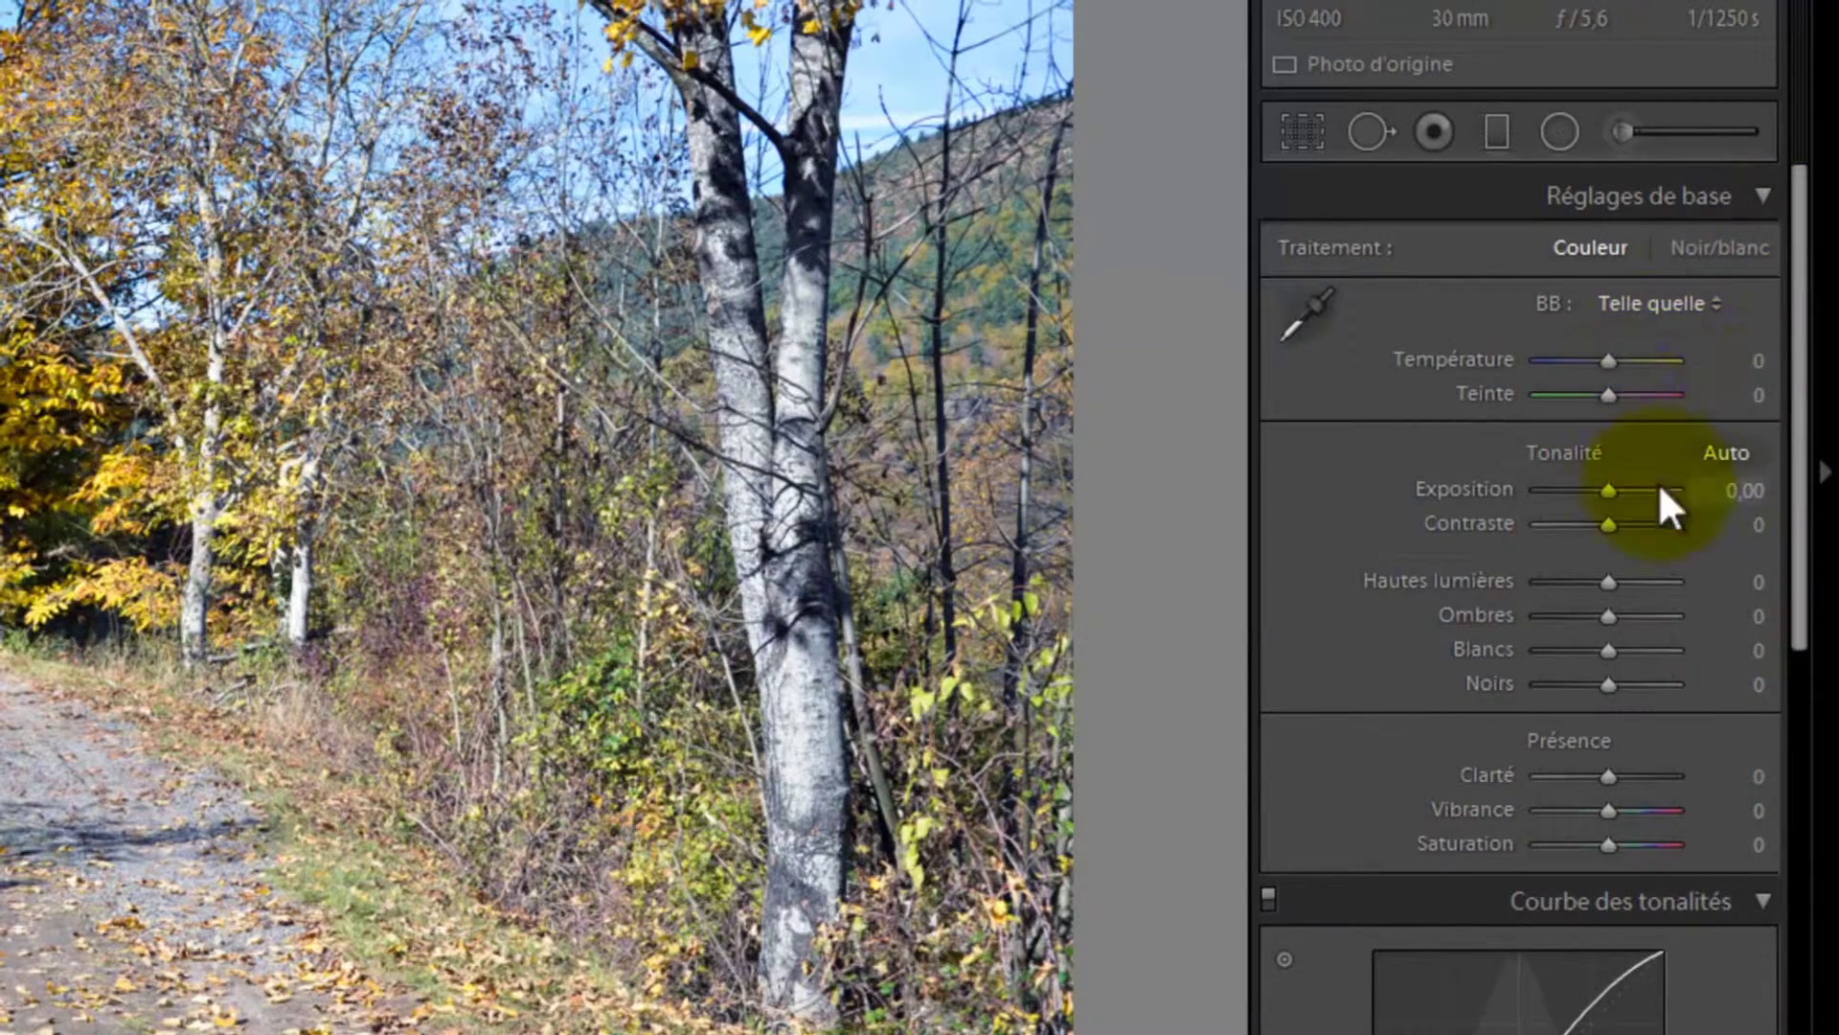
{"action": "scroll", "coordinate": [1810, 374], "scroll_direction": "down", "scroll_amount": 5}
{"action": "scroll", "coordinate": [1811, 369], "scroll_direction": "down", "scroll_amount": 2}
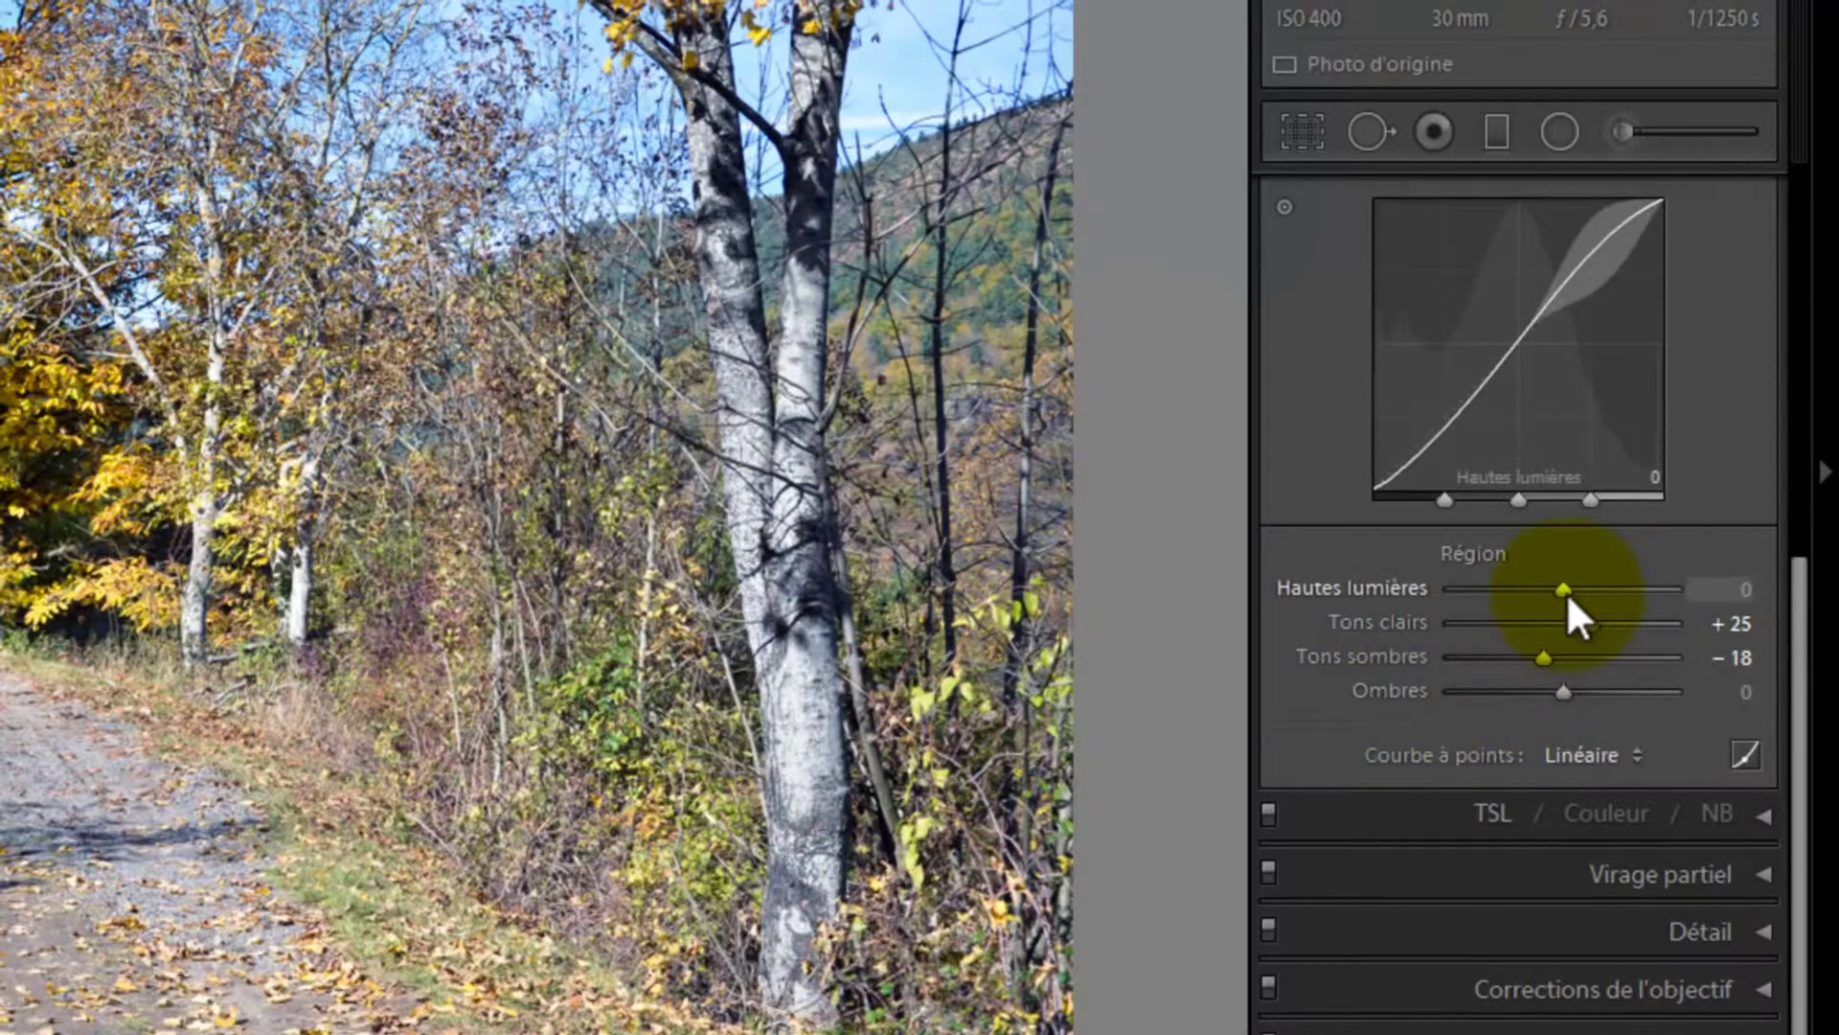
{"action": "mouse_move", "coordinate": [1563, 588]}
{"action": "left_mouse_down"}
{"action": "mouse_move", "coordinate": [1508, 587]}
{"action": "mouse_move", "coordinate": [1594, 580]}
{"action": "mouse_move", "coordinate": [1491, 590]}
{"action": "left_mouse_up"}
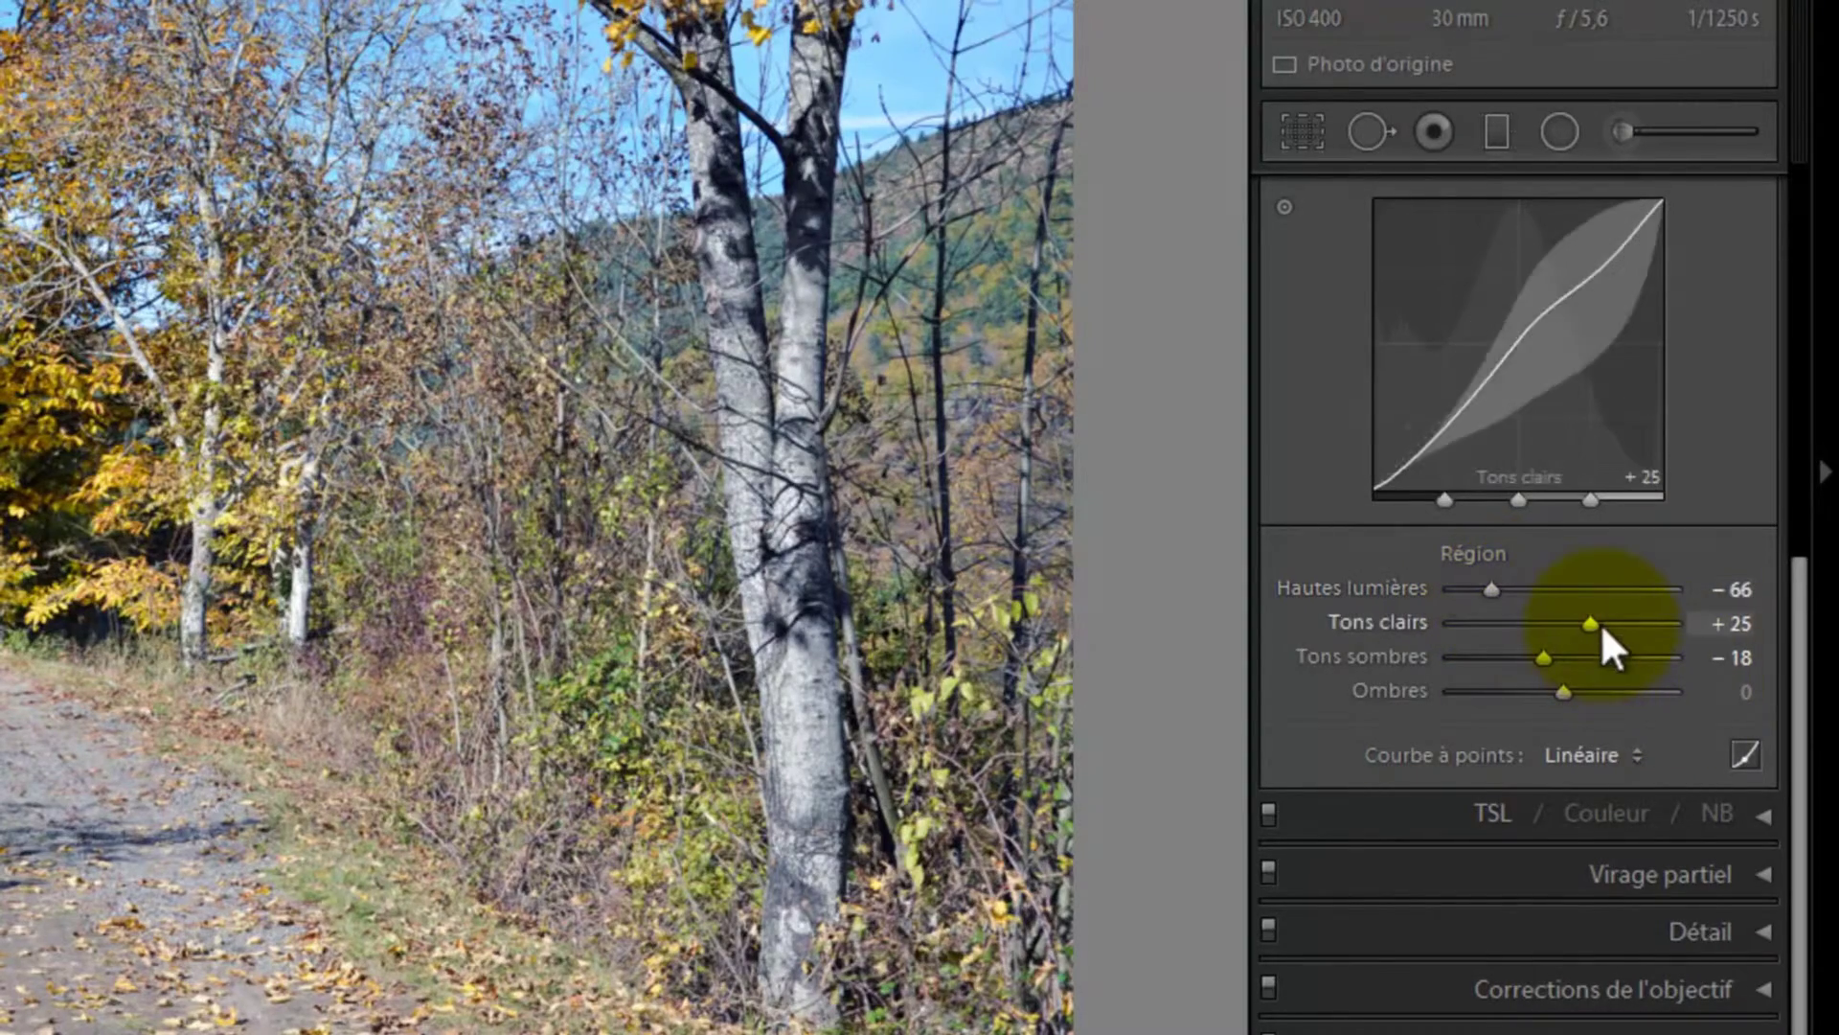
{"action": "mouse_move", "coordinate": [1589, 625]}
{"action": "left_mouse_down"}
{"action": "mouse_move", "coordinate": [1566, 619]}
{"action": "mouse_move", "coordinate": [1602, 614]}
{"action": "mouse_move", "coordinate": [1512, 616]}
{"action": "mouse_move", "coordinate": [1554, 615]}
{"action": "mouse_move", "coordinate": [1488, 657]}
{"action": "mouse_move", "coordinate": [1559, 657]}
{"action": "mouse_move", "coordinate": [1527, 658]}
{"action": "left_mouse_up"}
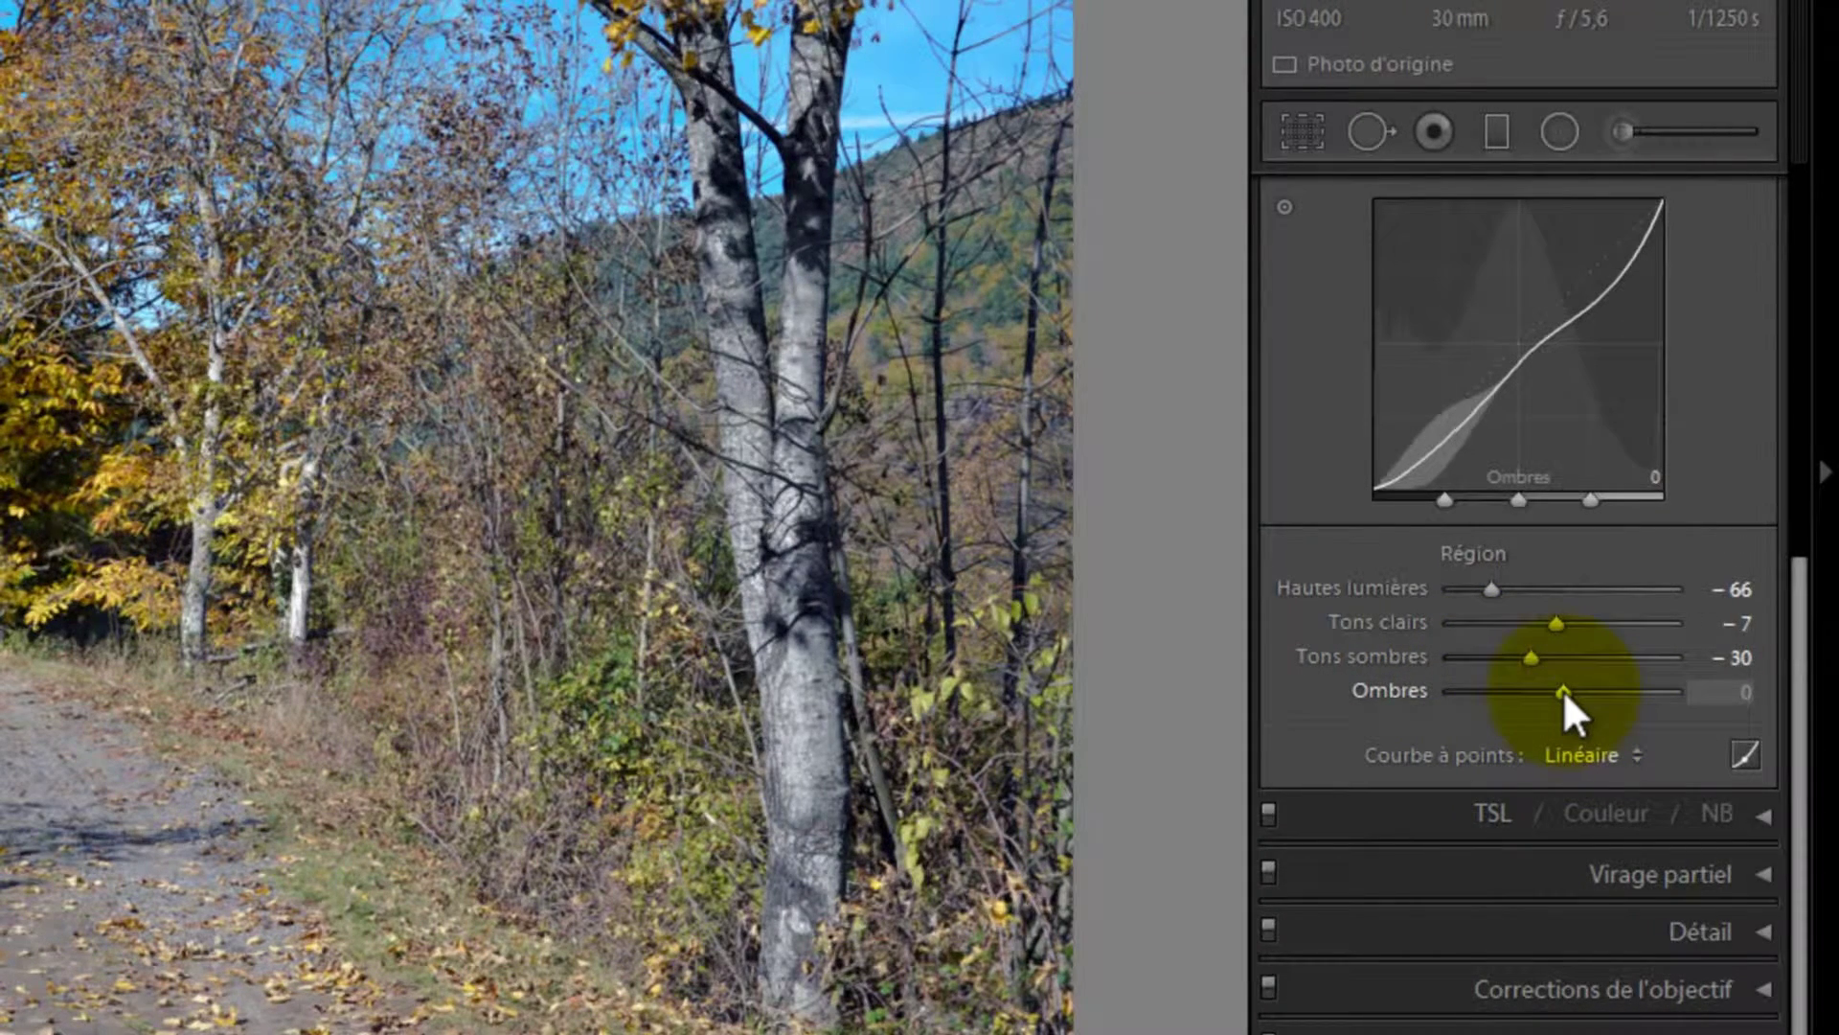
{"action": "left_click_drag", "start_coordinate": [1559, 686], "coordinate": [1549, 688]}
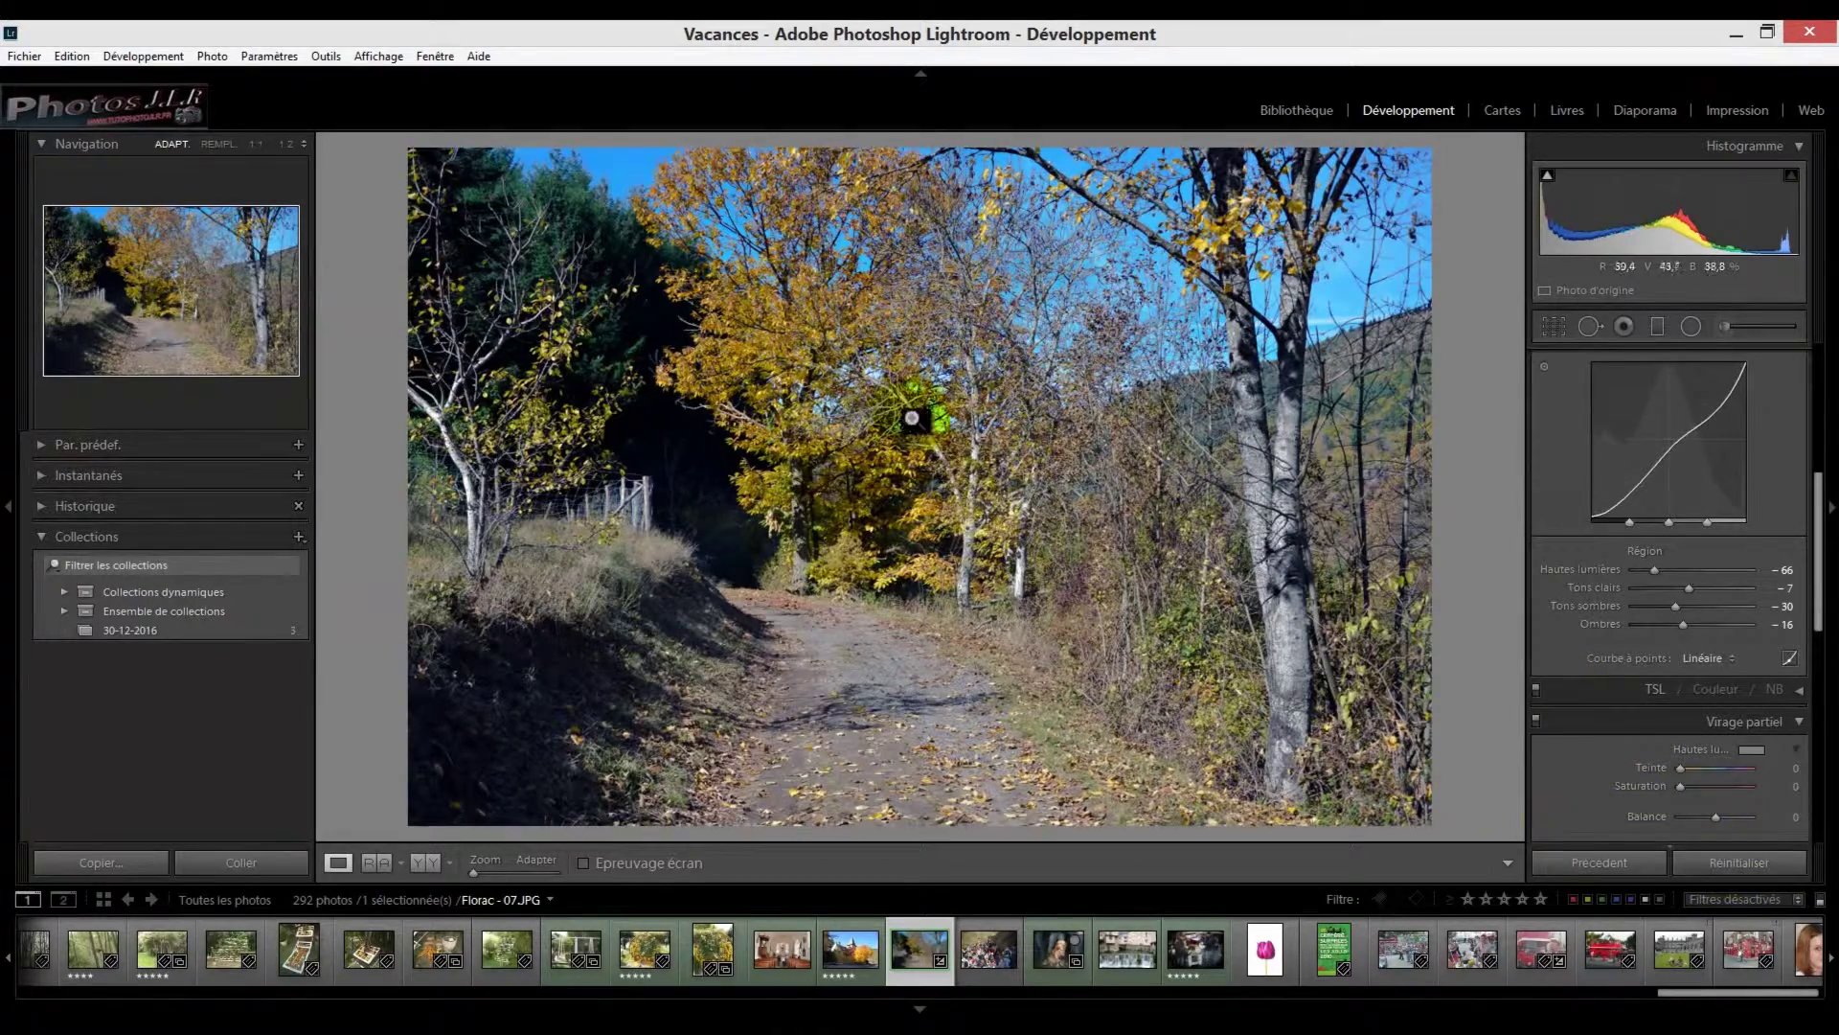
Reset the photo's development settings and test dragging dark tones and shadows on the image
{"action": "left_click", "coordinate": [1738, 862]}
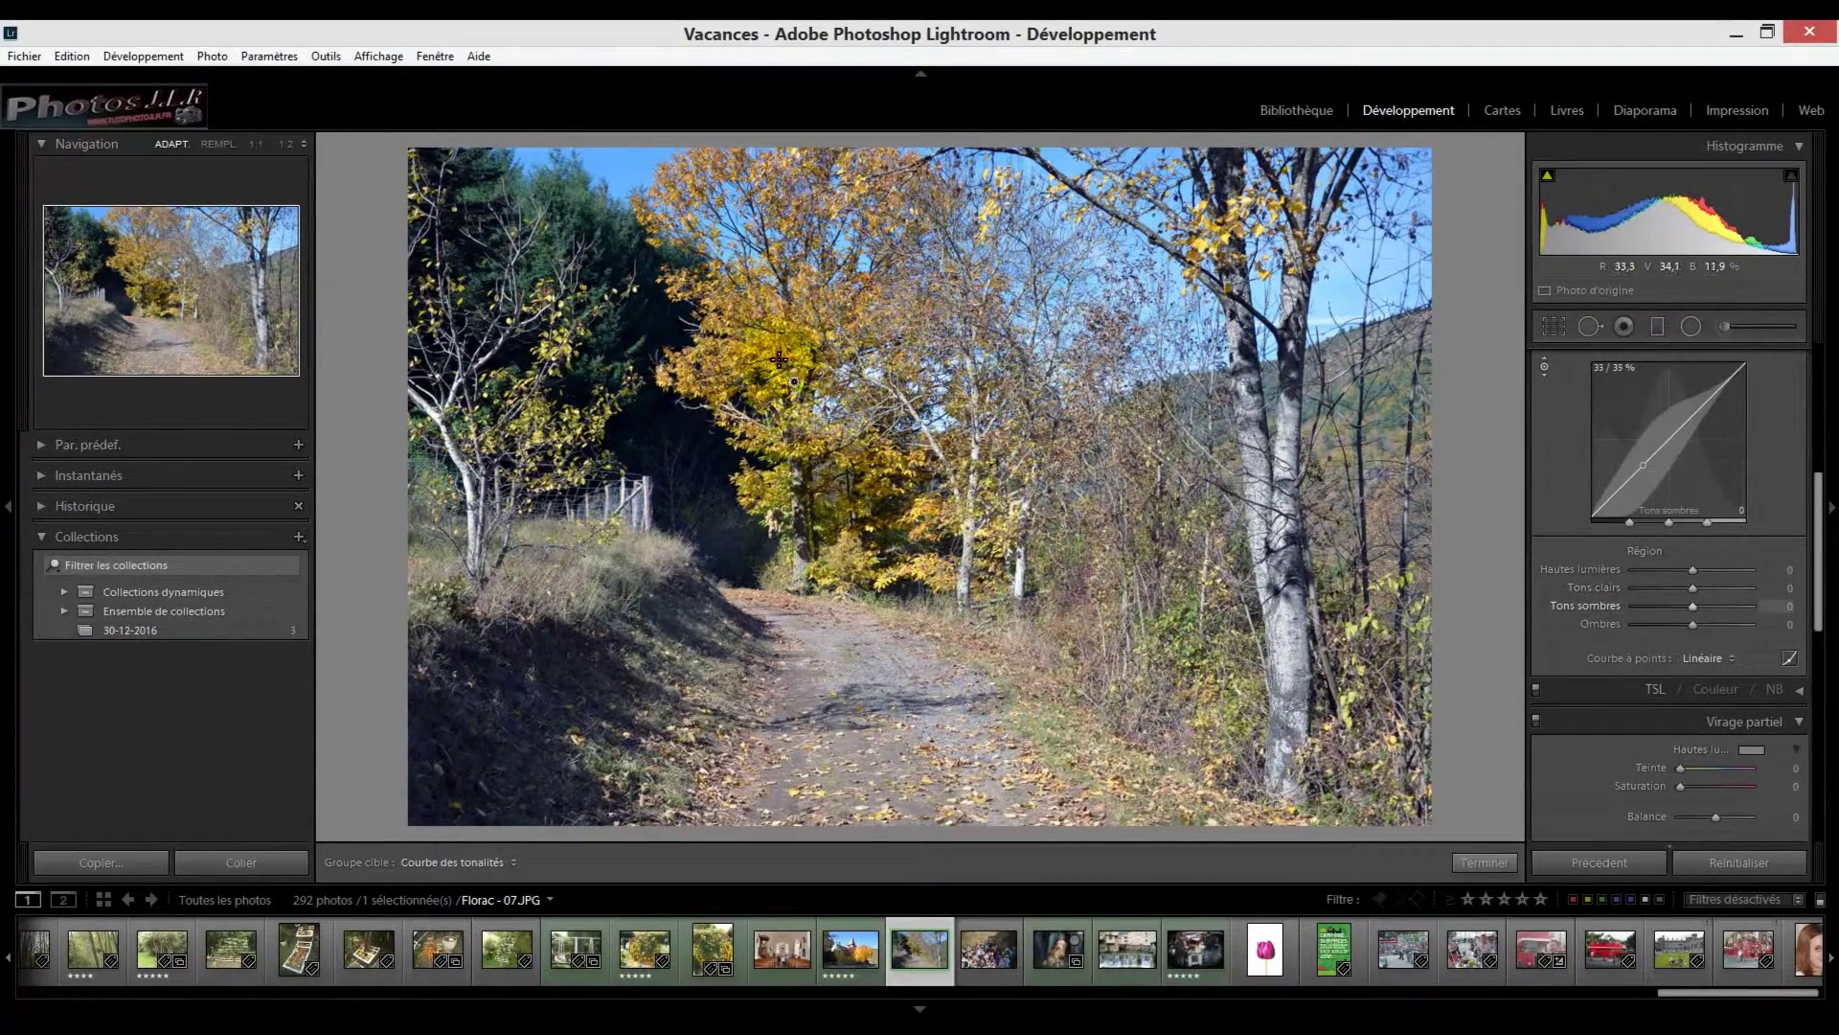
{"action": "left_click_drag", "start_coordinate": [953, 330], "coordinate": [1040, 326]}
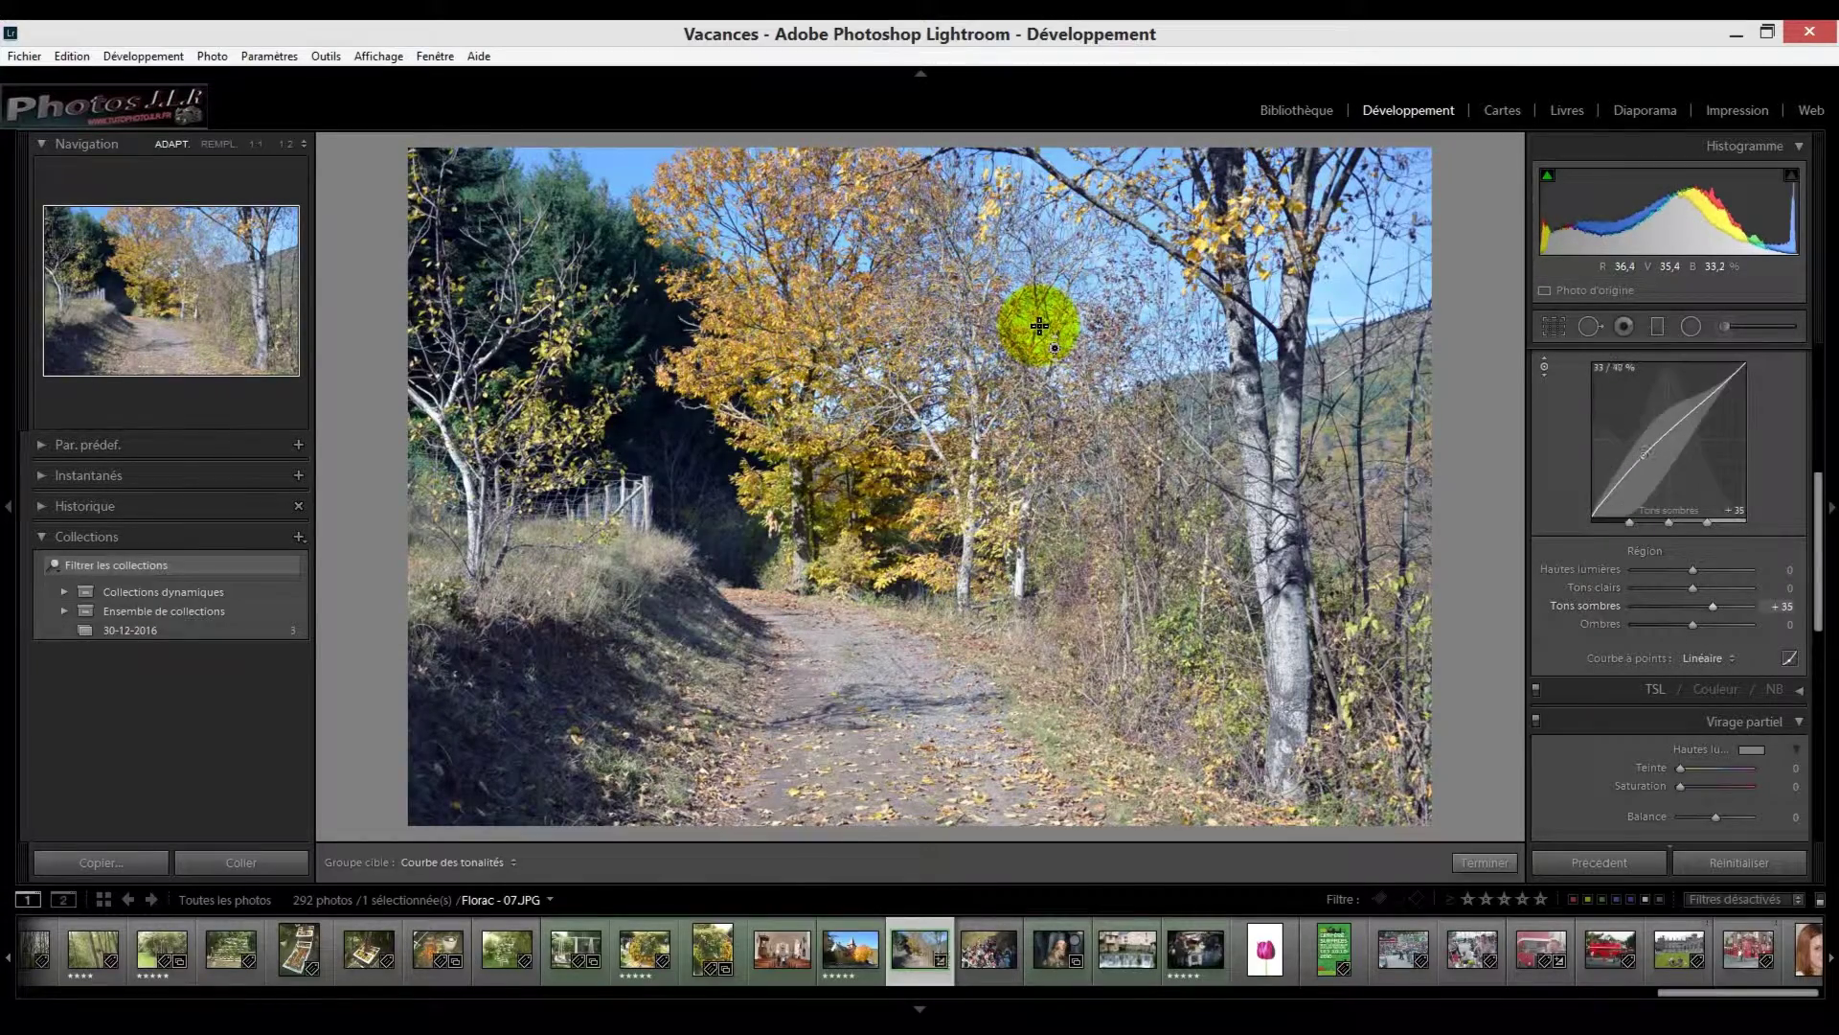
{"action": "left_click", "coordinate": [1169, 410]}
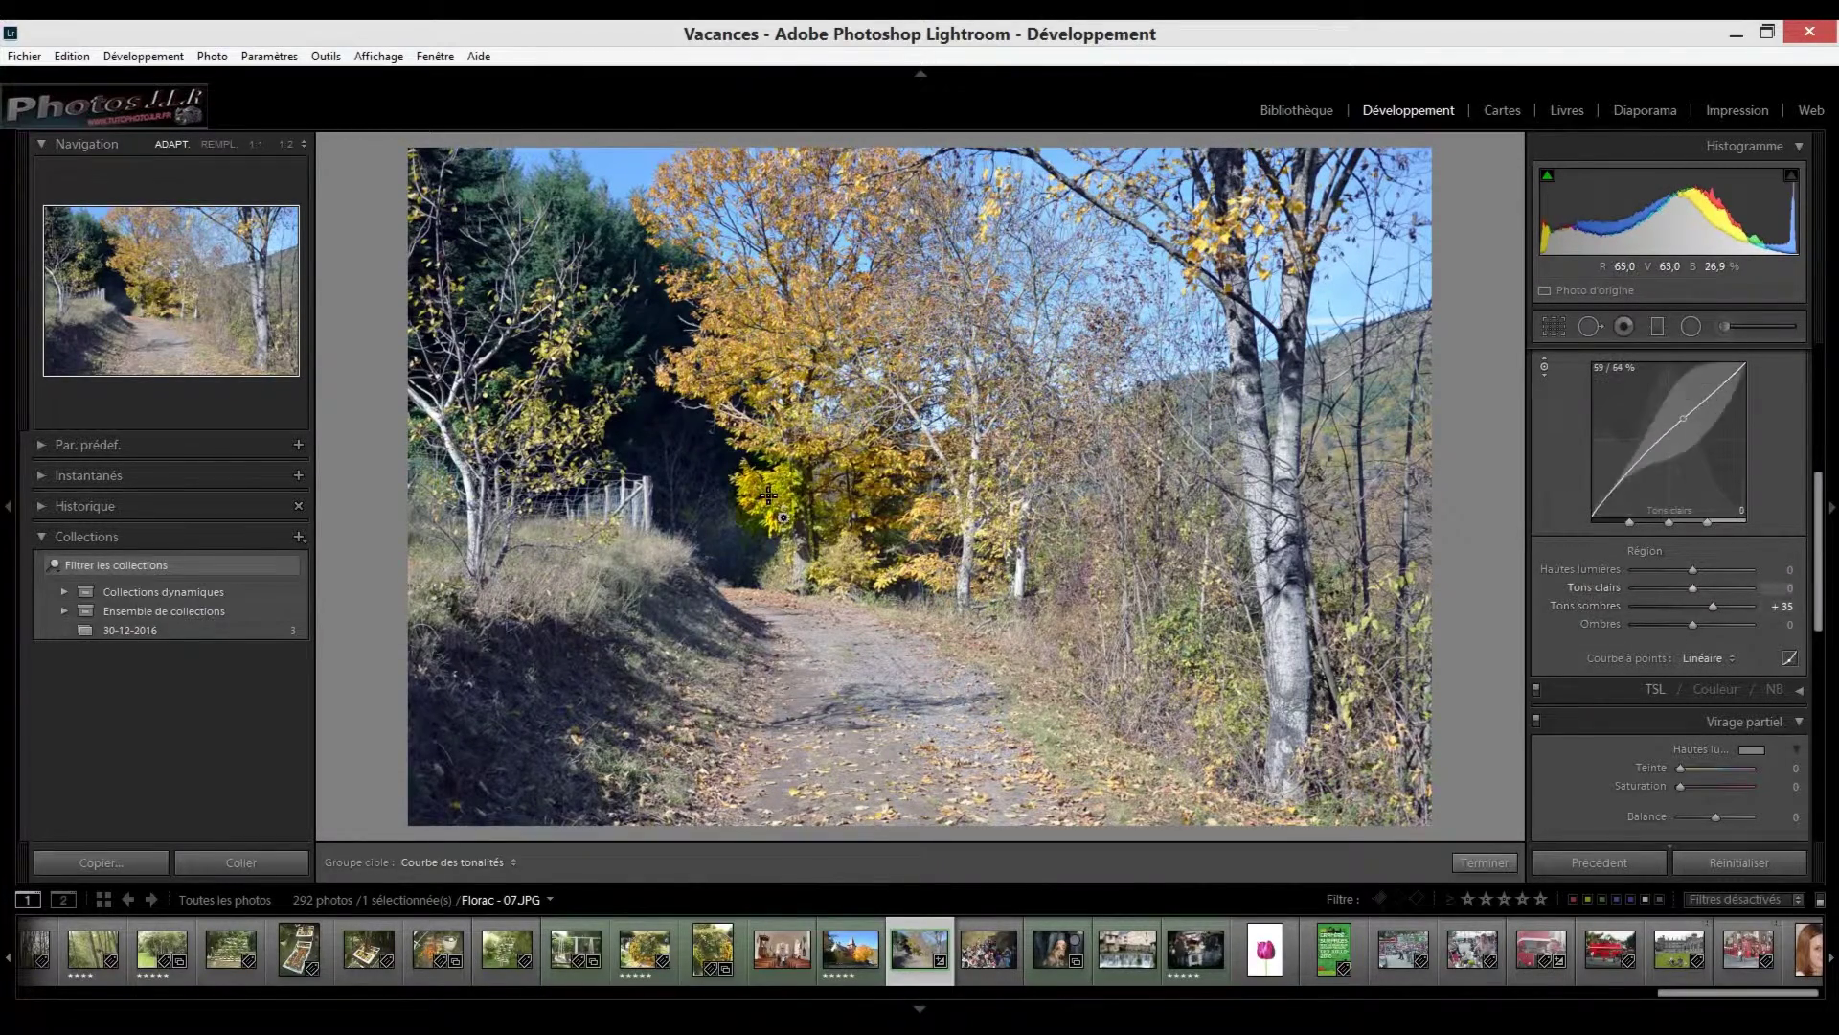
{"action": "mouse_move", "coordinate": [894, 506]}
{"action": "left_mouse_down"}
{"action": "mouse_move", "coordinate": [829, 543]}
{"action": "mouse_move", "coordinate": [847, 575]}
{"action": "mouse_move", "coordinate": [853, 492]}
{"action": "mouse_move", "coordinate": [804, 492]}
{"action": "mouse_move", "coordinate": [838, 572]}
{"action": "left_mouse_up"}
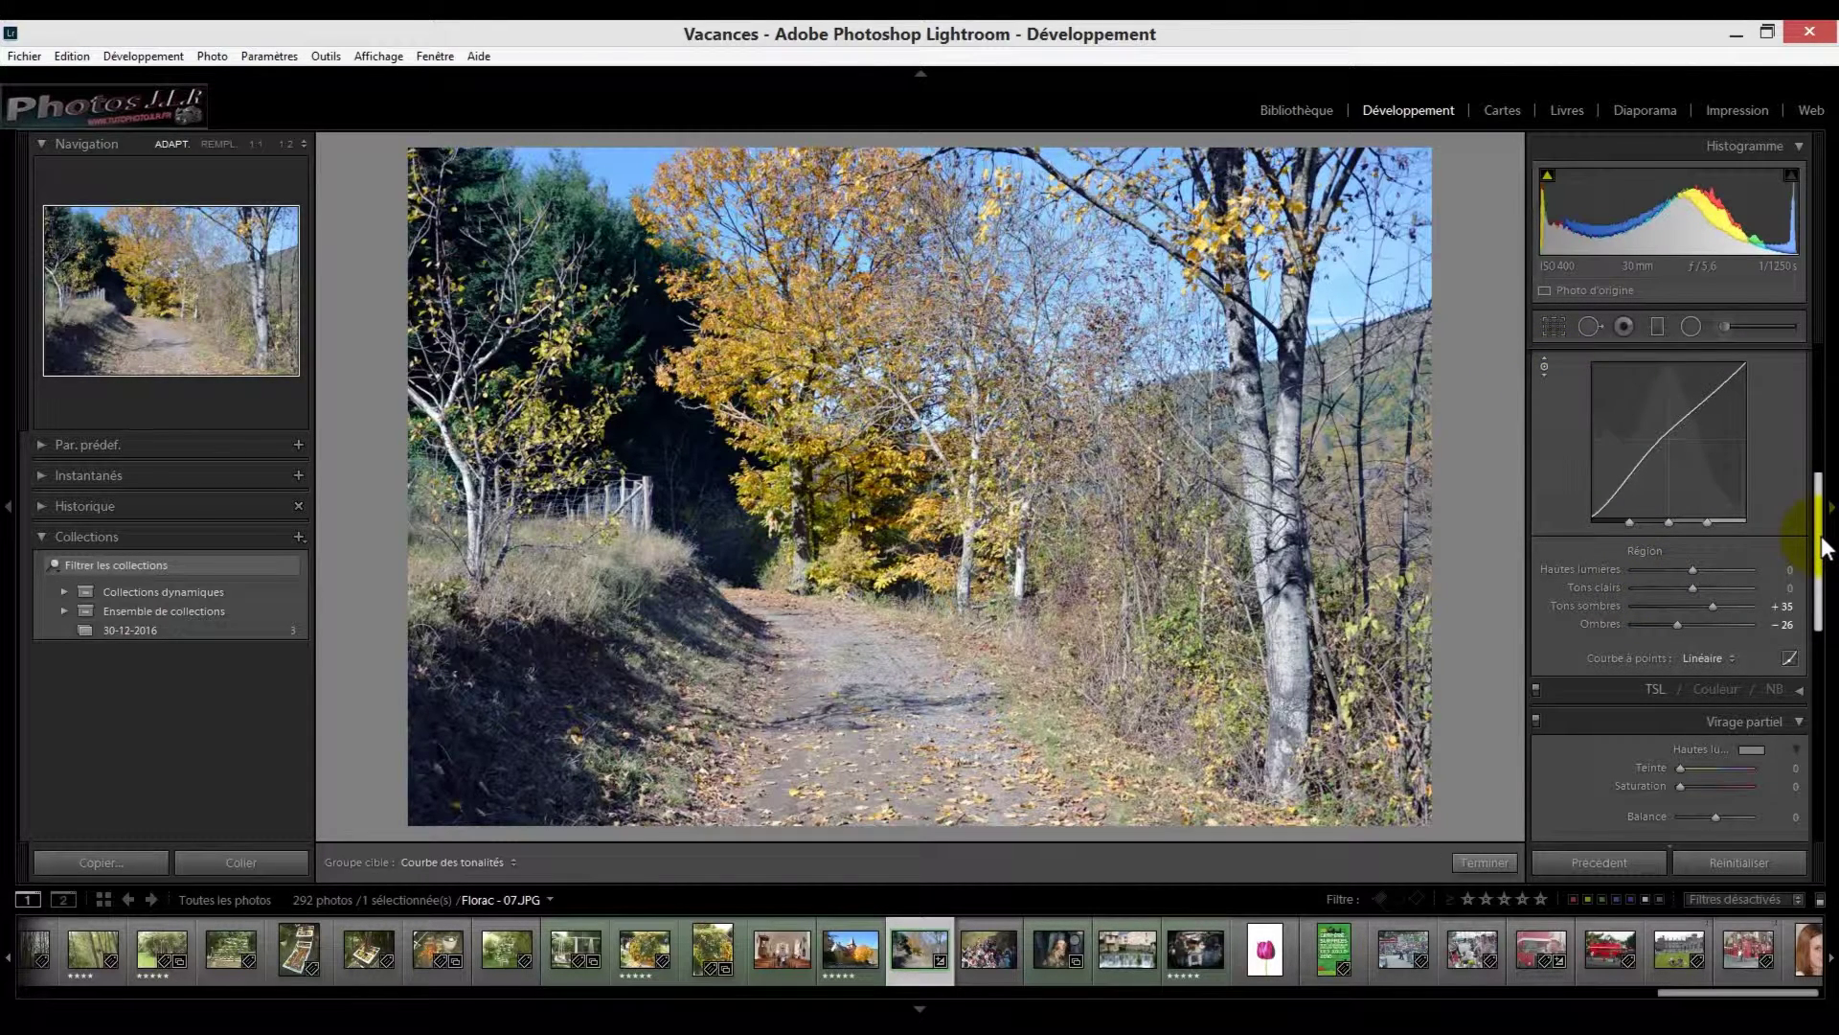
Sample tones by dragging from the path to the tree trunk, reading the tone-curve values
{"action": "left_click_drag", "start_coordinate": [1825, 548], "coordinate": [1833, 417]}
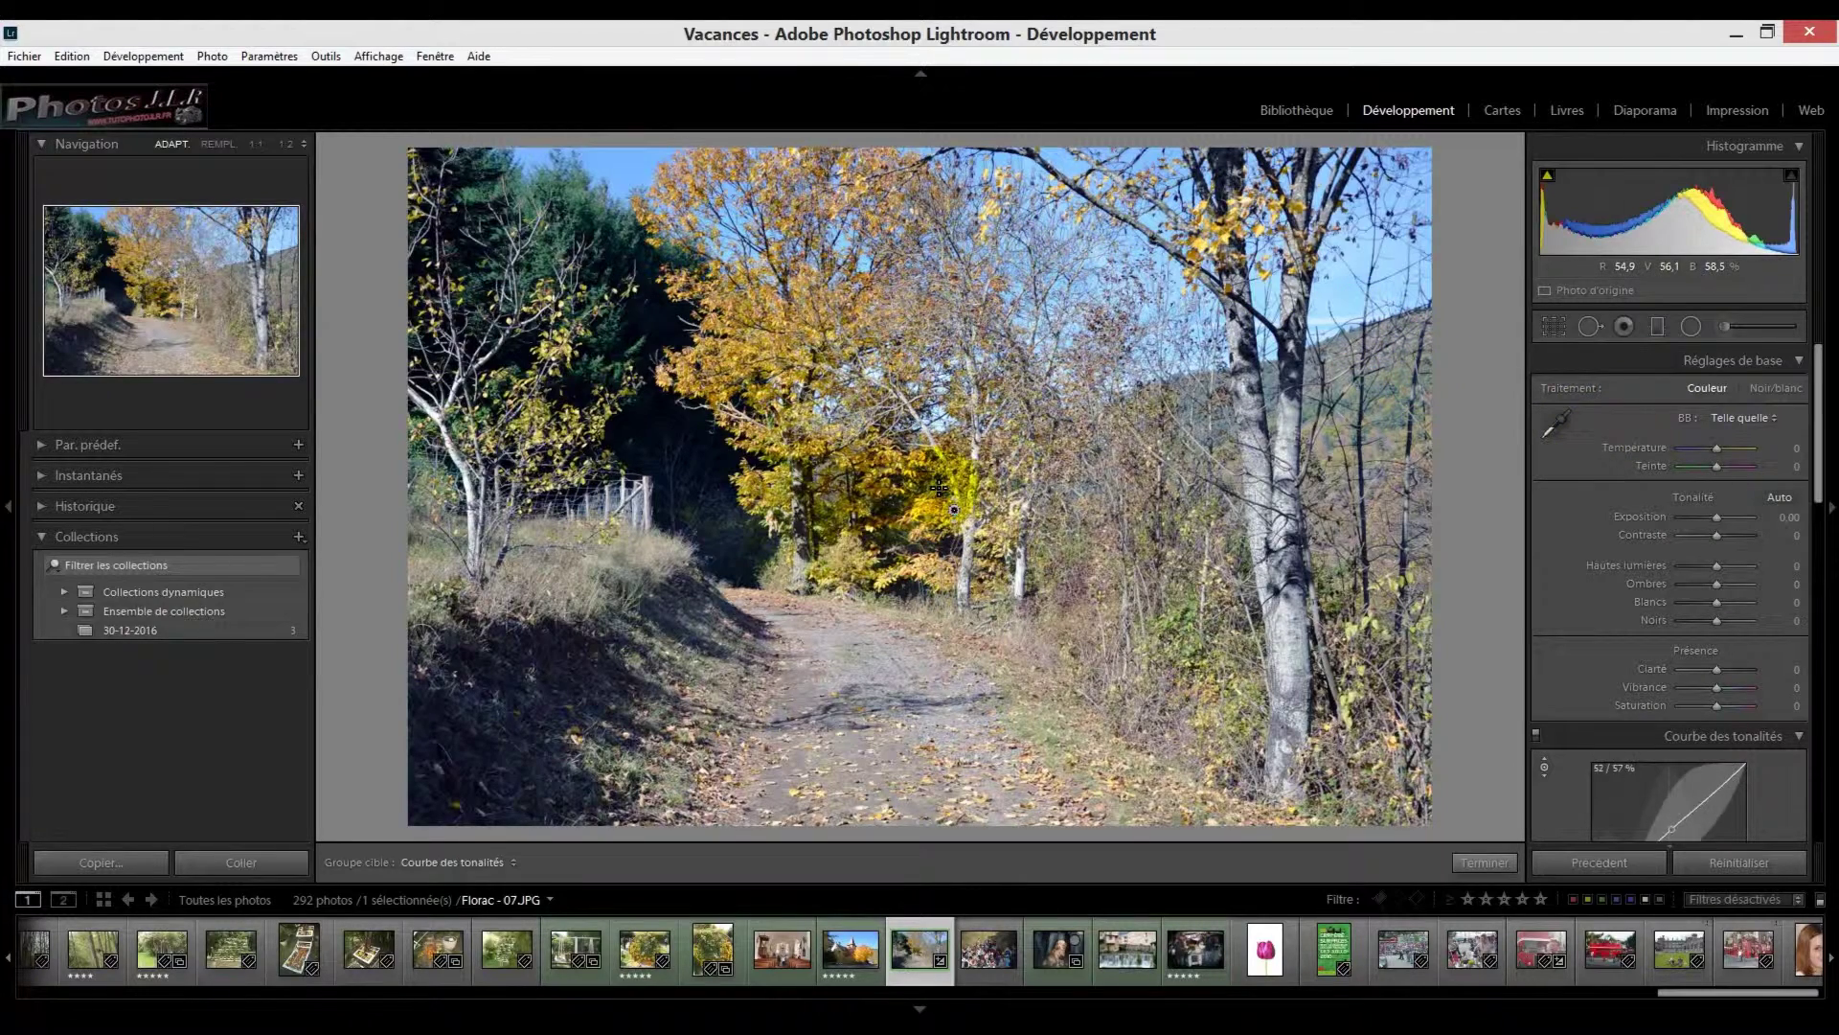
{"action": "left_click", "coordinate": [1074, 489]}
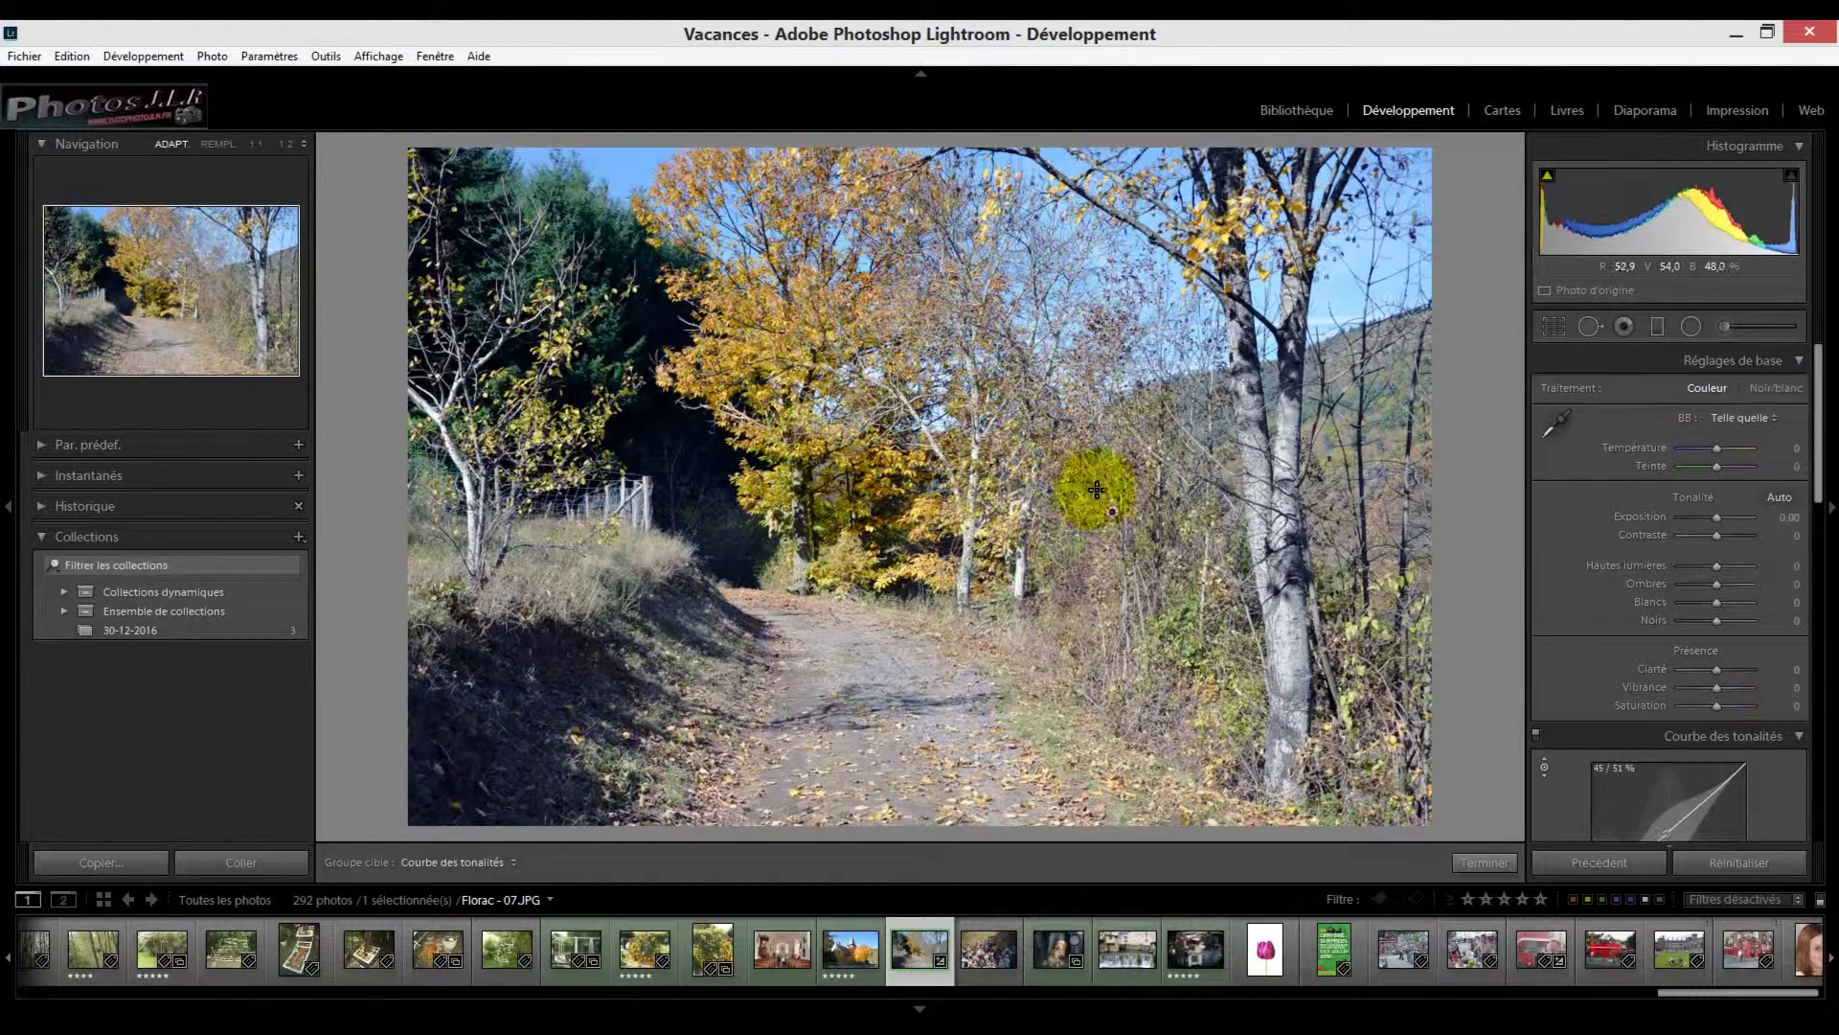
{"action": "mouse_move", "coordinate": [1074, 489]}
{"action": "left_mouse_down"}
{"action": "mouse_move", "coordinate": [1261, 445]}
{"action": "mouse_move", "coordinate": [1383, 480]}
{"action": "mouse_move", "coordinate": [1264, 480]}
{"action": "mouse_move", "coordinate": [1410, 144]}
{"action": "left_mouse_up"}
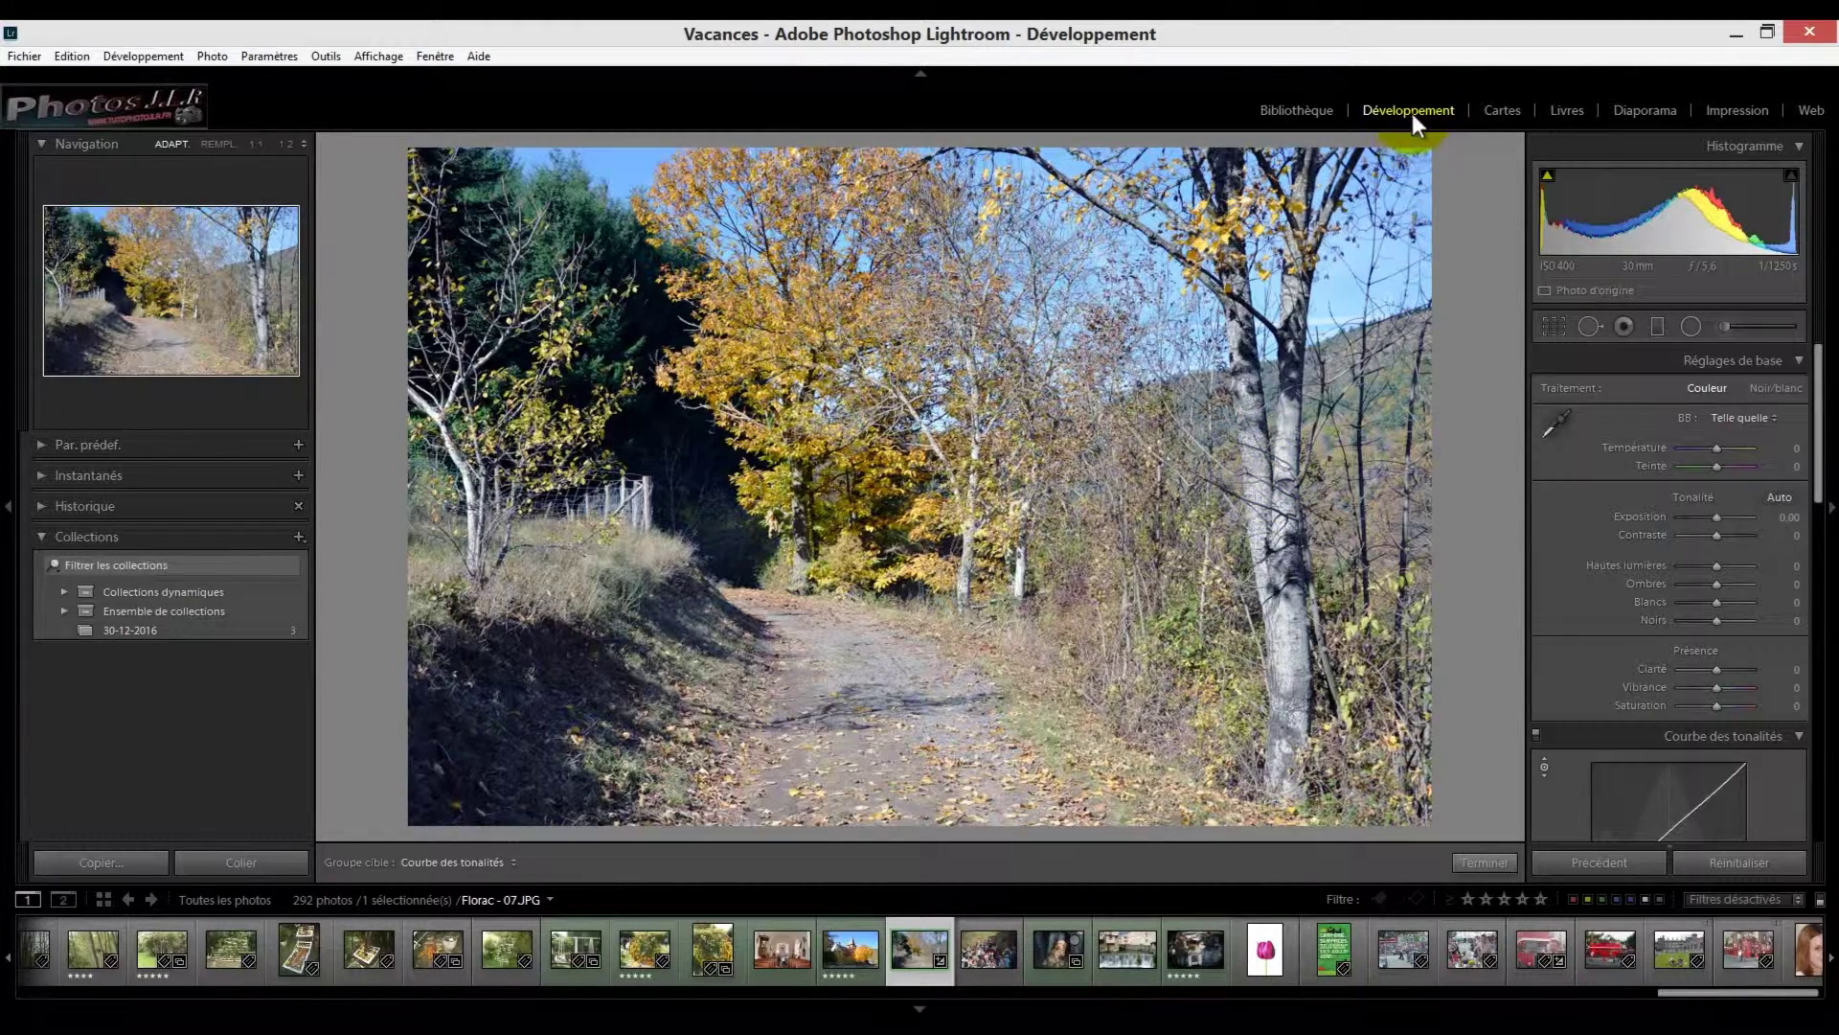
{"action": "left_click", "coordinate": [1355, 279]}
{"action": "left_click", "coordinate": [1616, 447]}
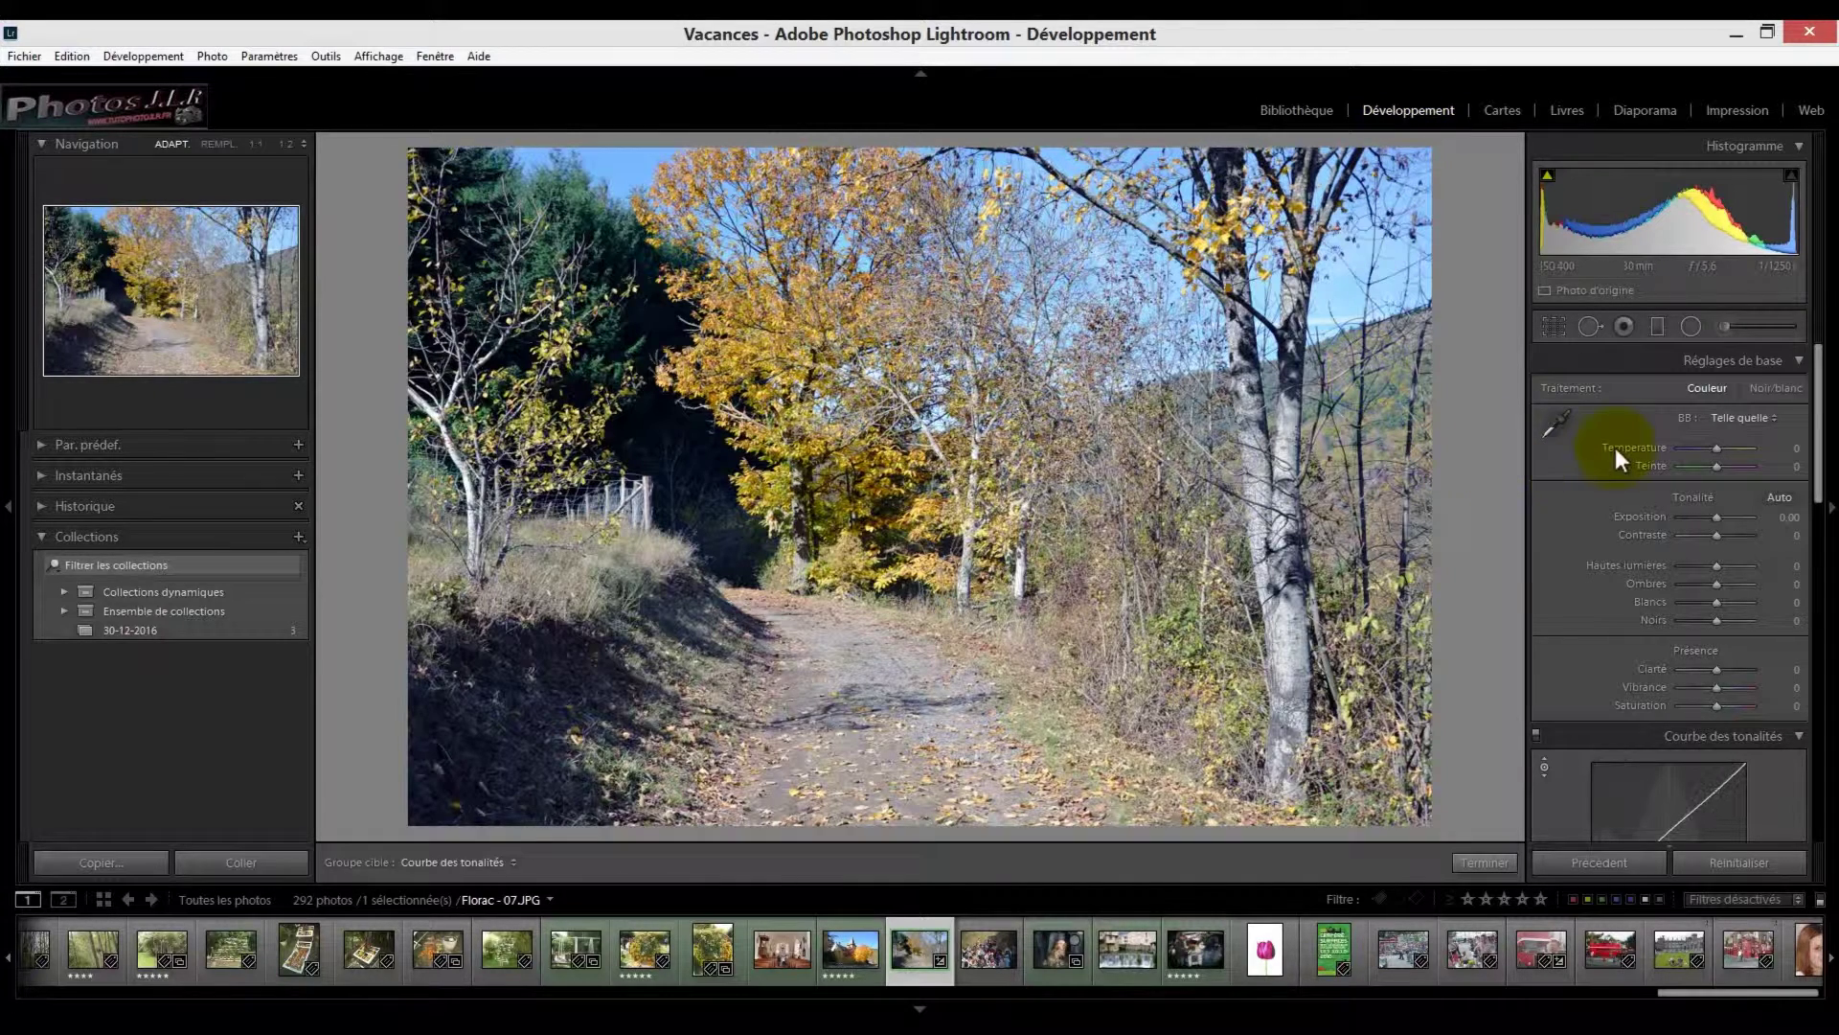